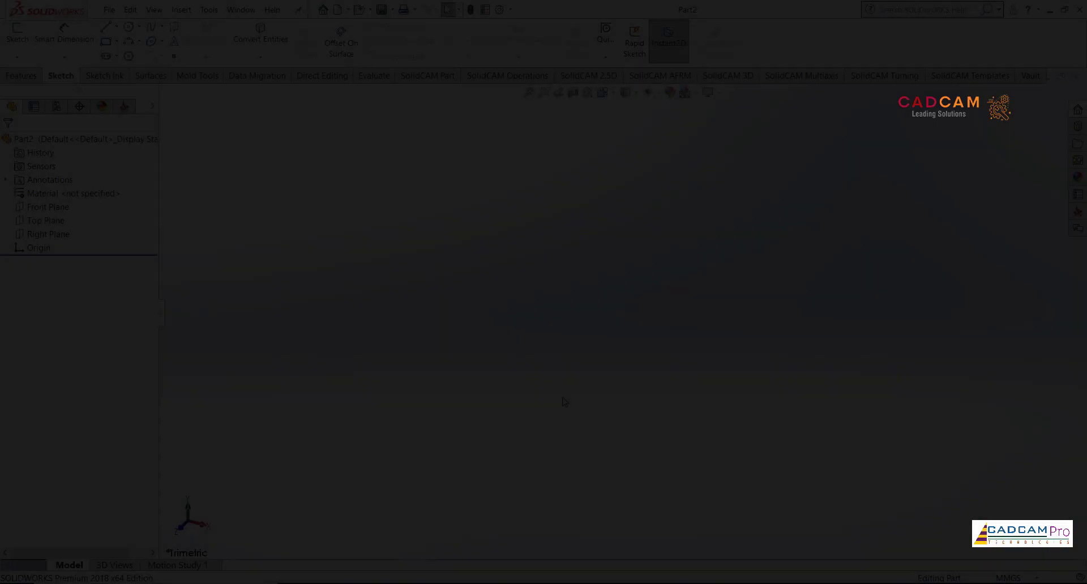
click(562, 396)
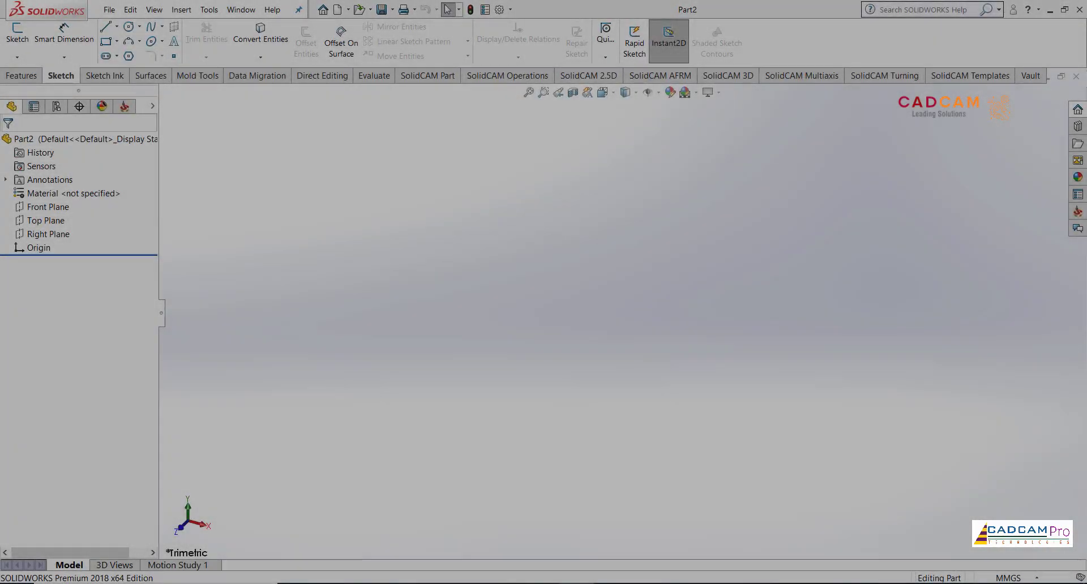
click(547, 580)
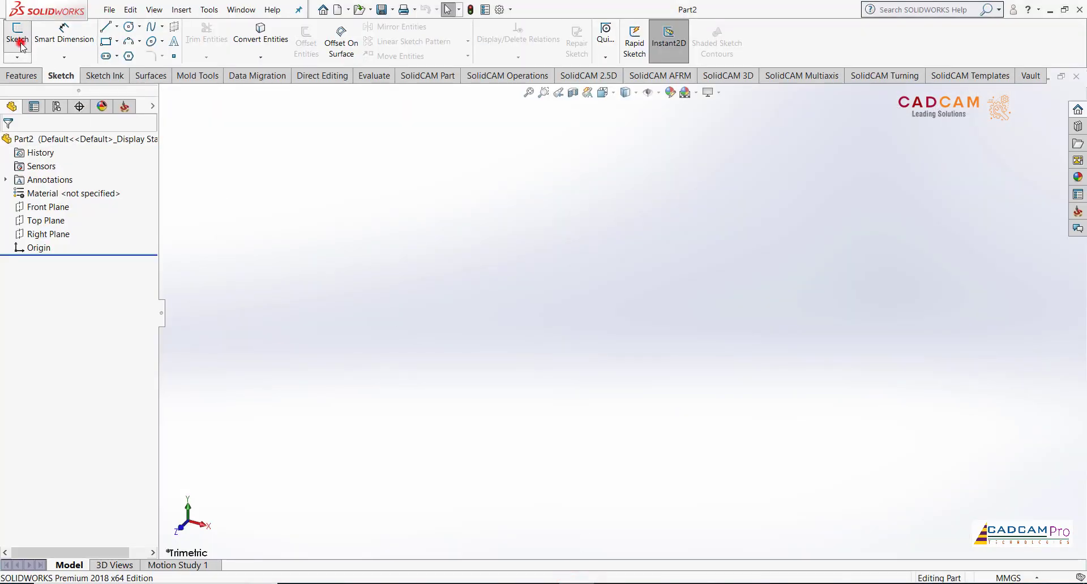
Start a sketch on the Front Plane and draw a corner rectangle 110 mm wide and 80 mm high
click(20, 43)
click(471, 179)
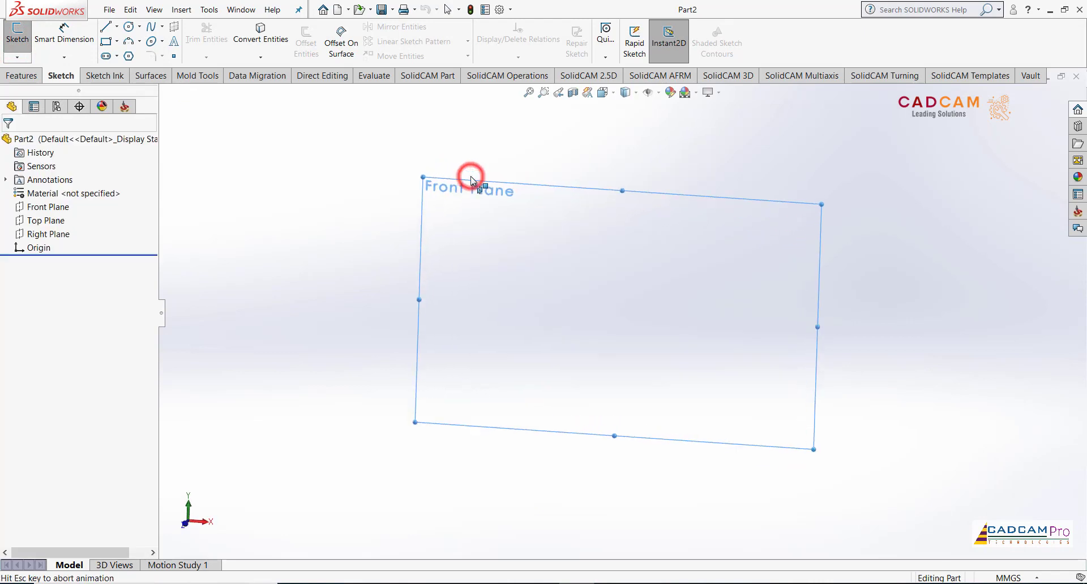
click(106, 44)
click(481, 245)
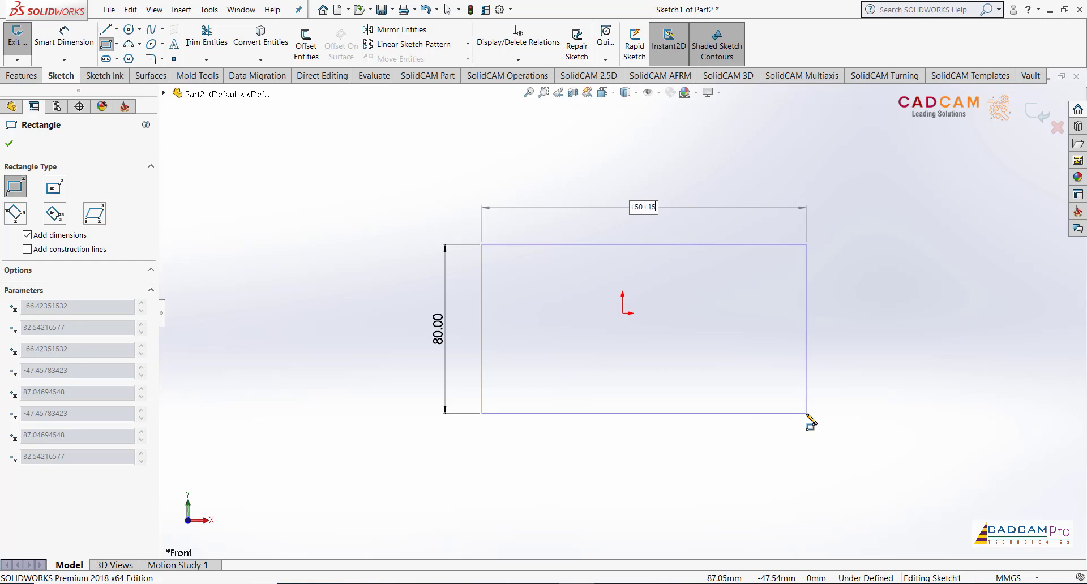
key(Return)
key(Escape)
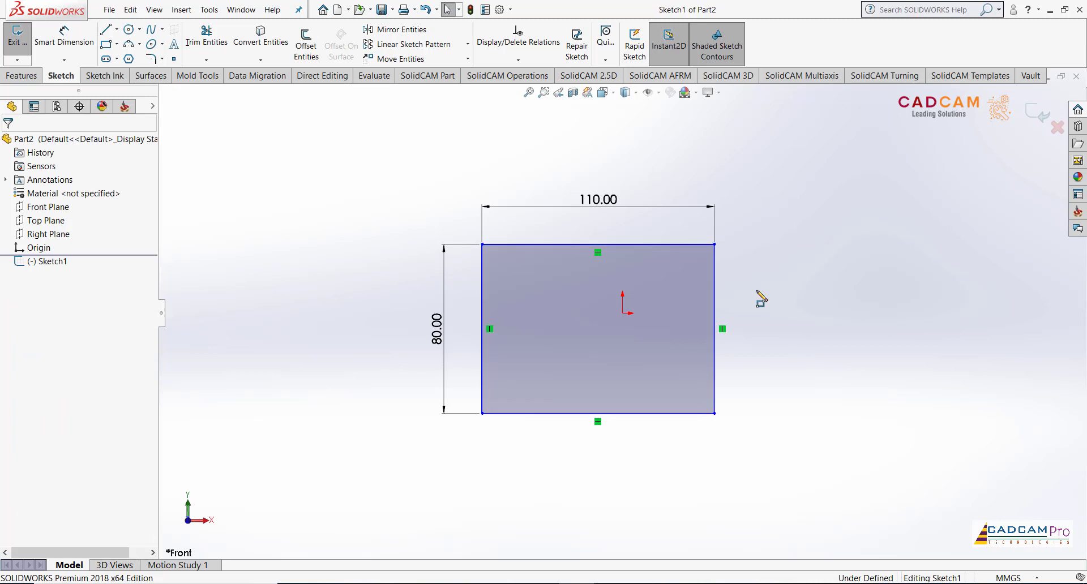
scroll(759, 296, down, 1)
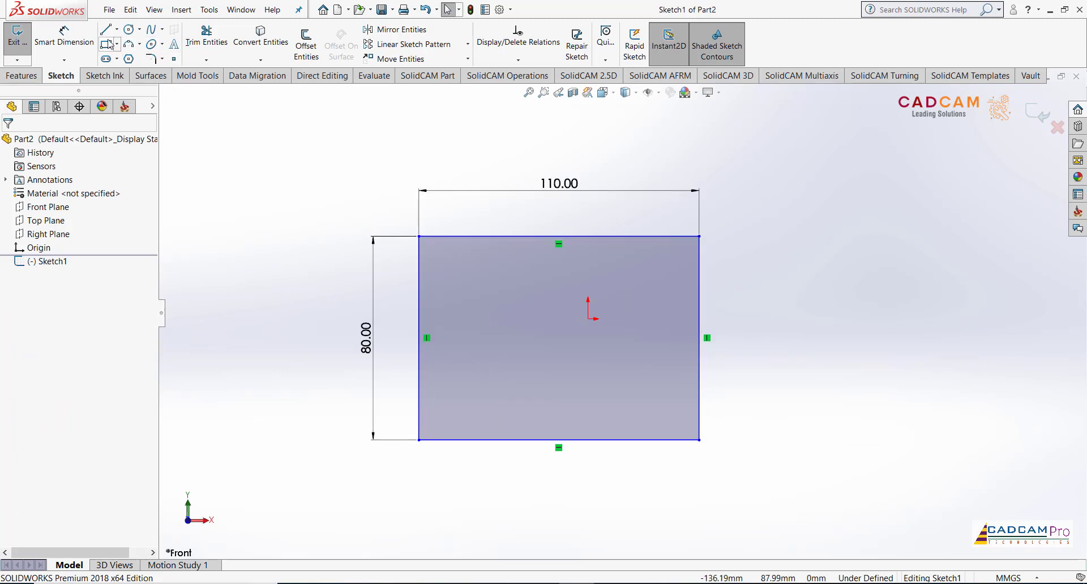
Draw an outward-bulging three-point arc between the two ends of the rectangle's left edge
click(129, 44)
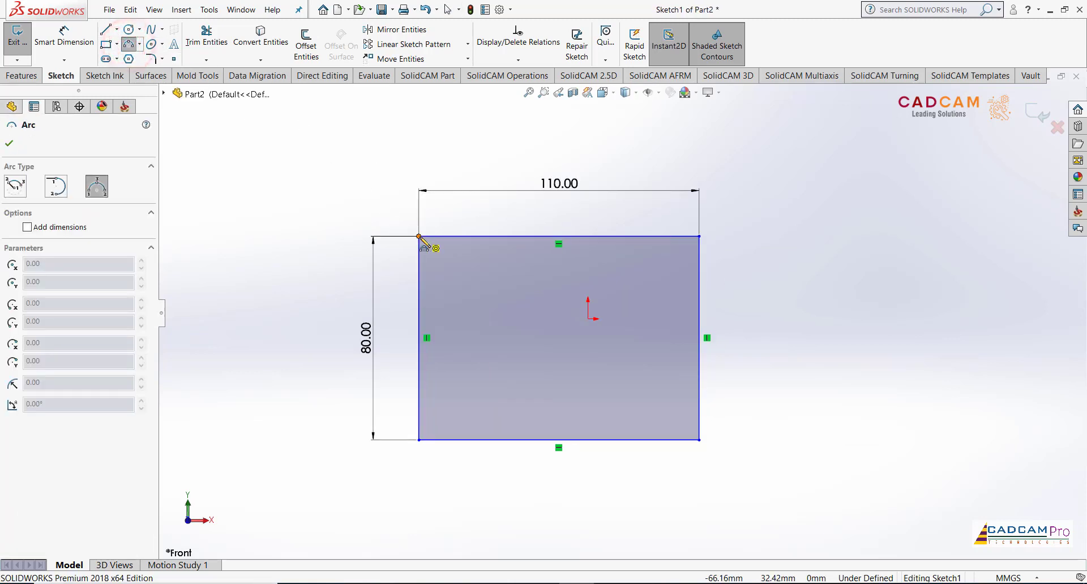
drag(419, 236, 419, 440)
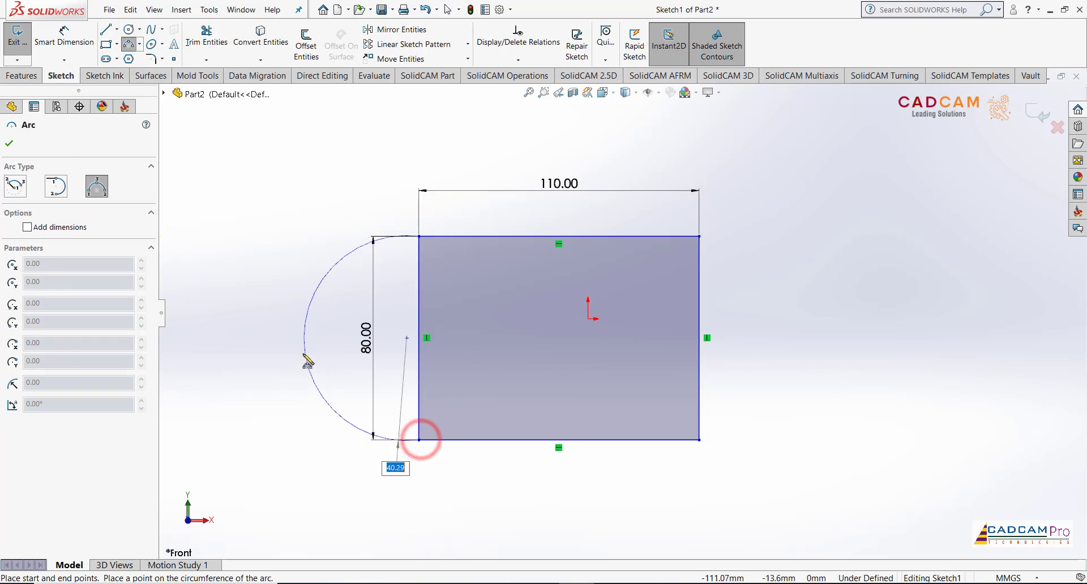
click(296, 353)
key(Escape)
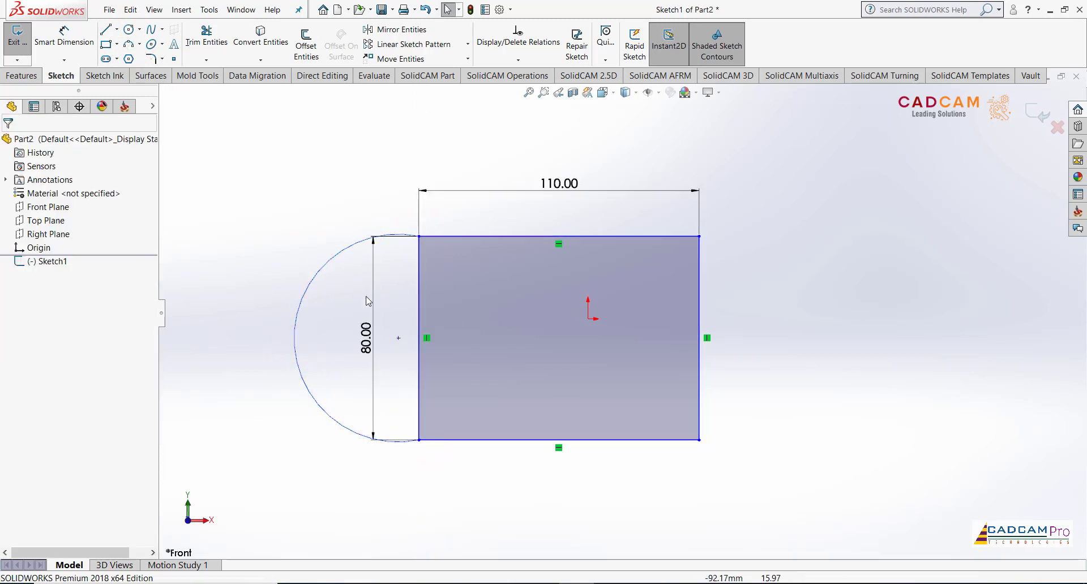
Make the arc's centre coincident with the midpoint of the rectangle's left edge
click(397, 339)
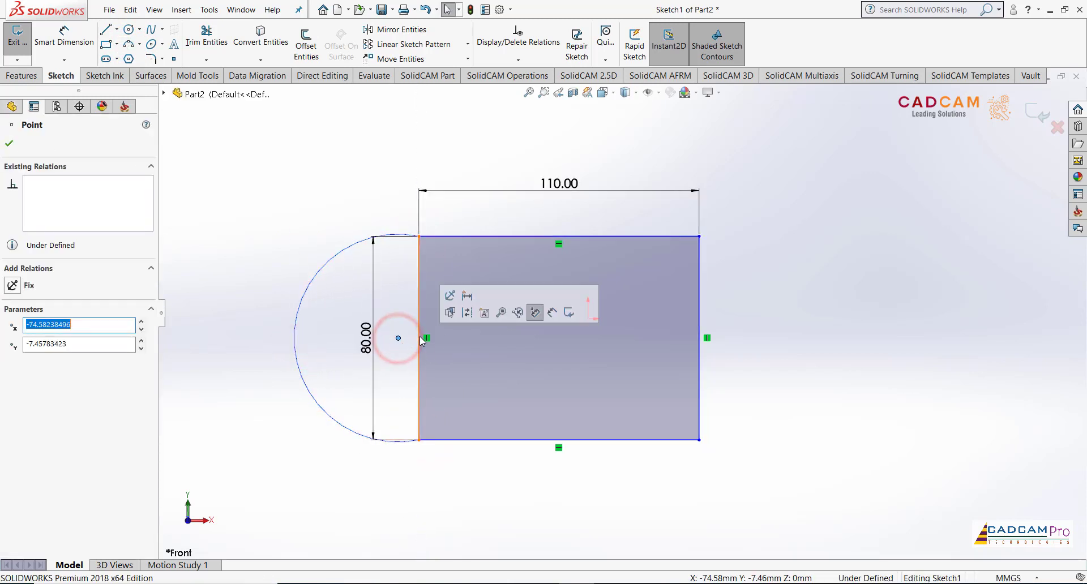
ctrl+click(420, 339)
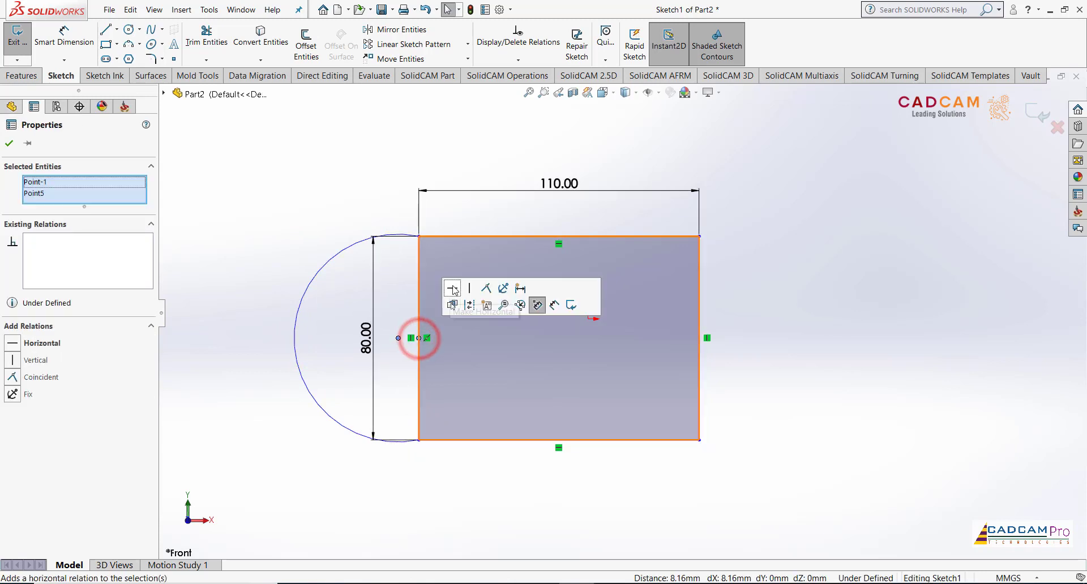
click(485, 287)
click(315, 170)
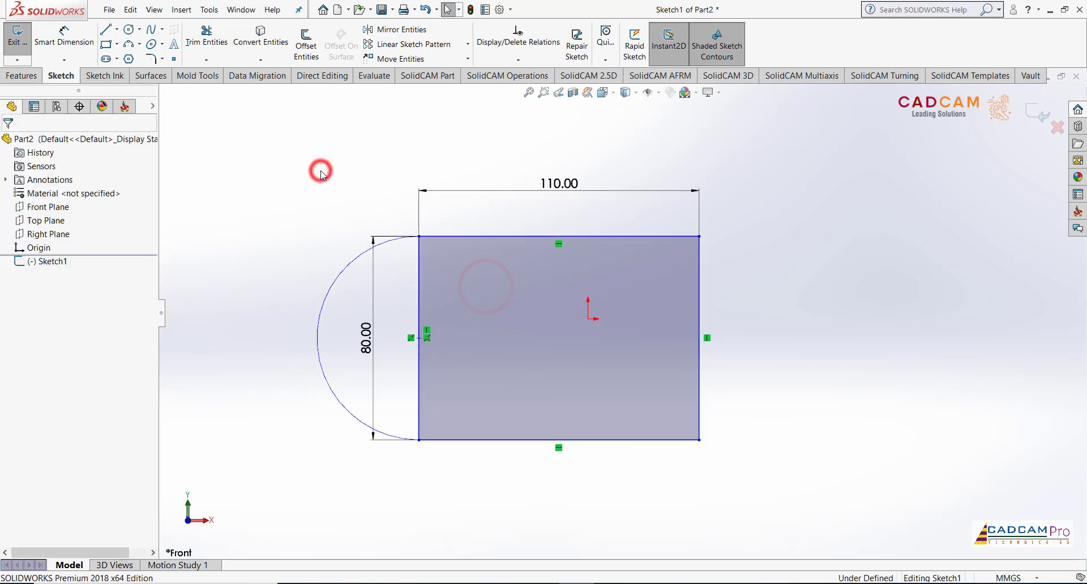
Make the arc's centre coincident with the origin and move the 80 mm dimension outside the arc
click(420, 338)
ctrl+click(588, 318)
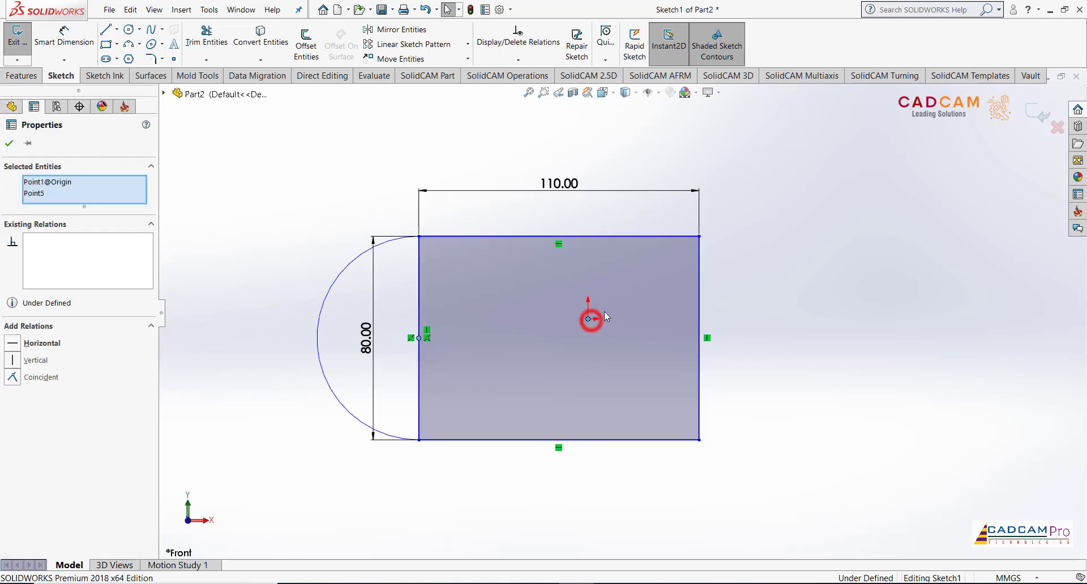
click(657, 268)
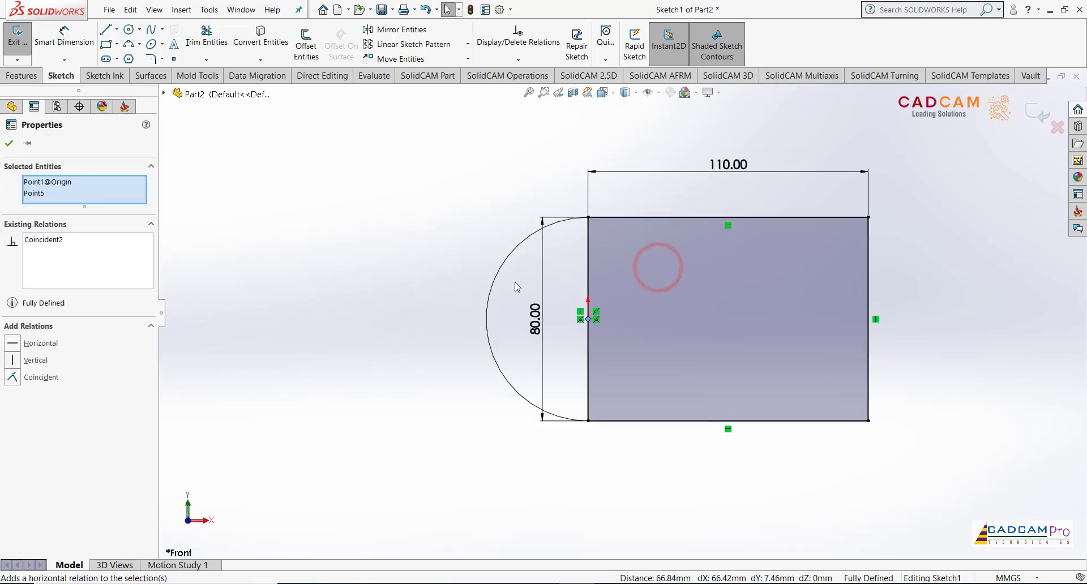
drag(537, 312, 425, 310)
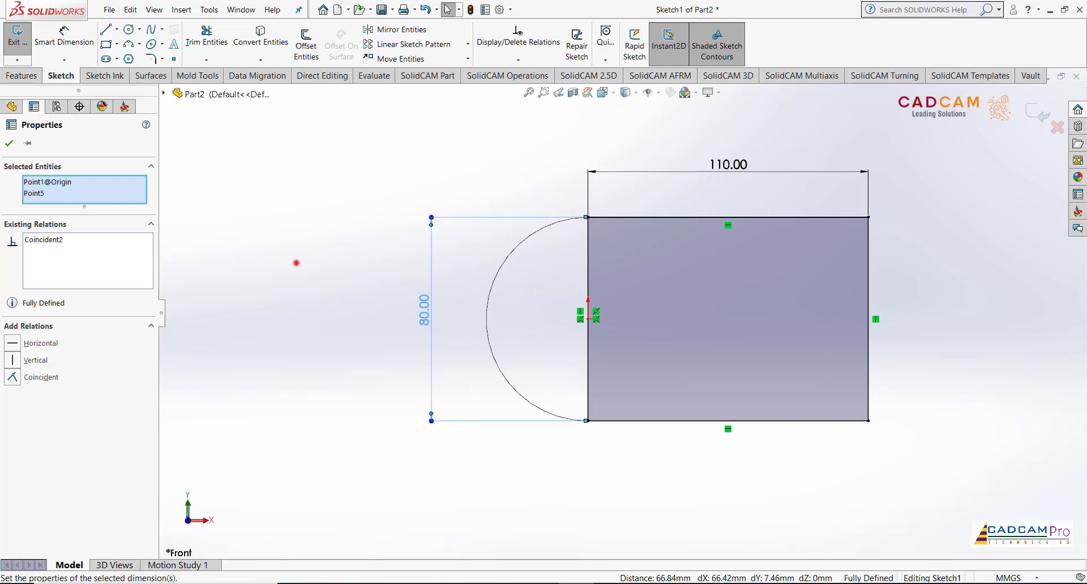
click(296, 263)
key(f)
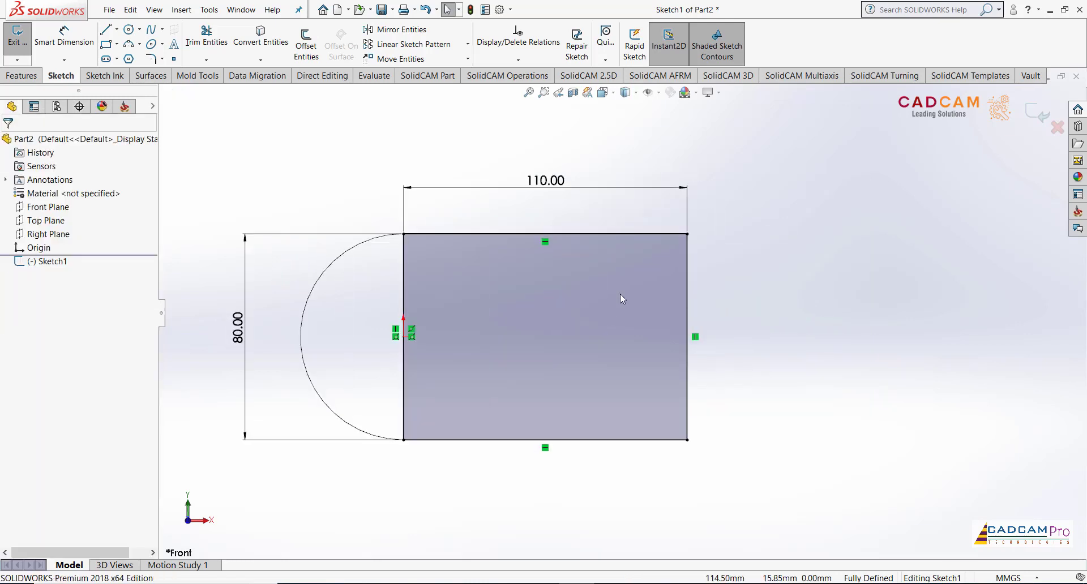
Convert the vertical line between the arc and the rectangle into construction geometry
click(405, 260)
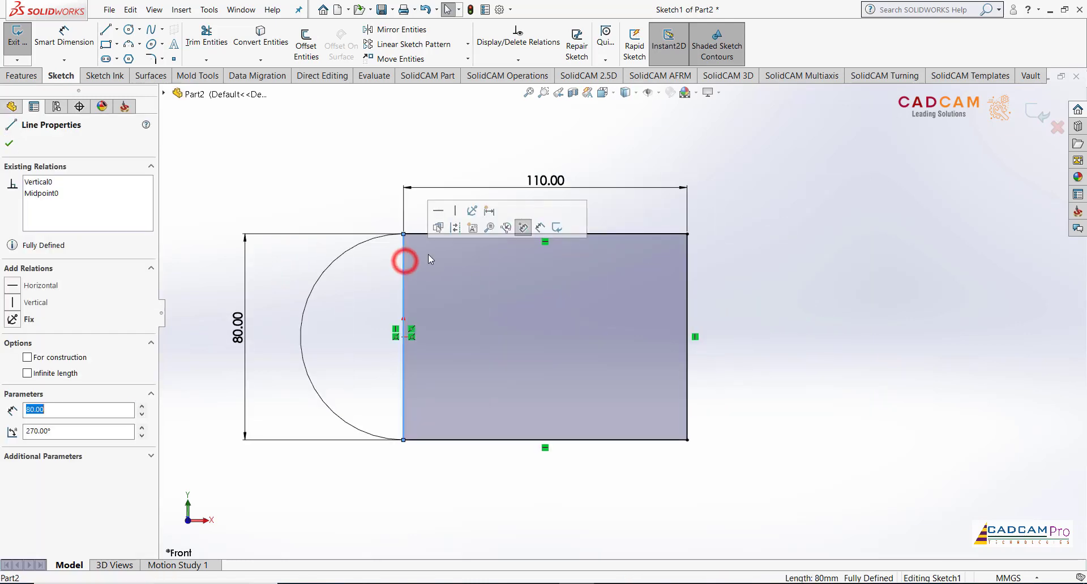
click(456, 227)
click(755, 293)
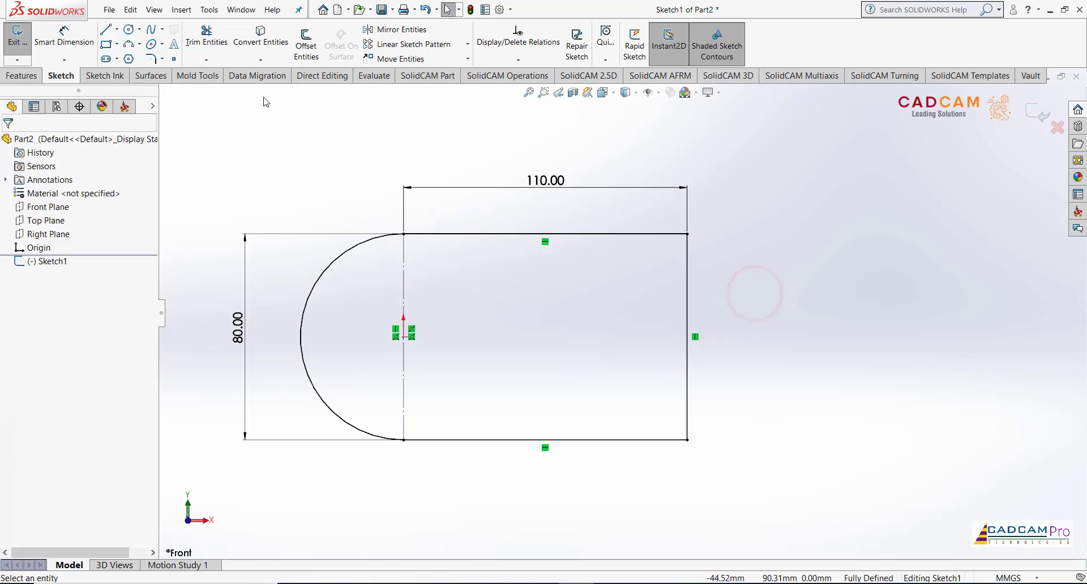
Fillet the two right-hand corners of the sketch outline with a 15 mm radius
click(151, 59)
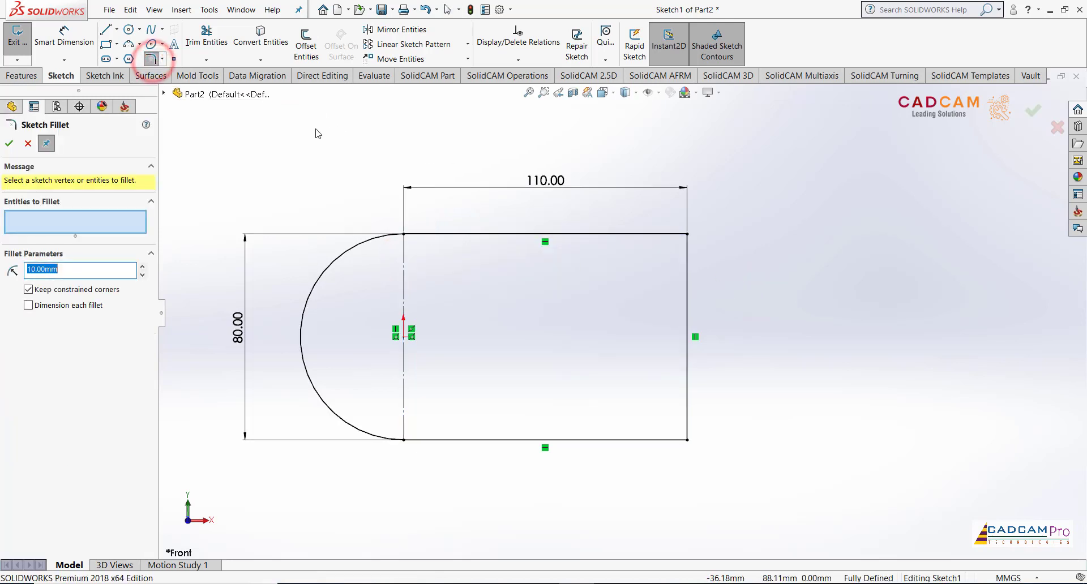
click(414, 147)
click(664, 234)
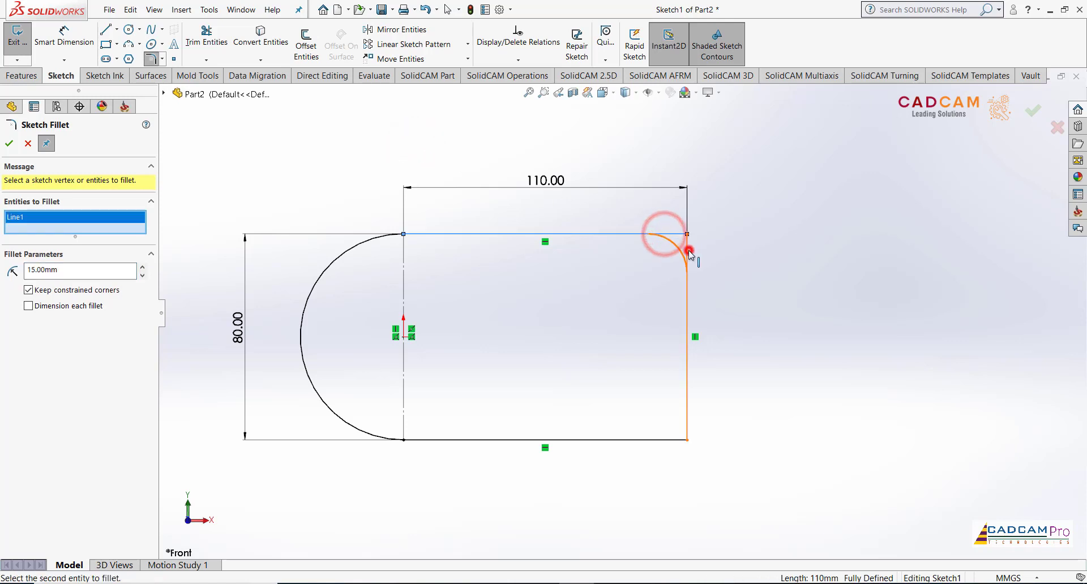
click(688, 252)
click(691, 386)
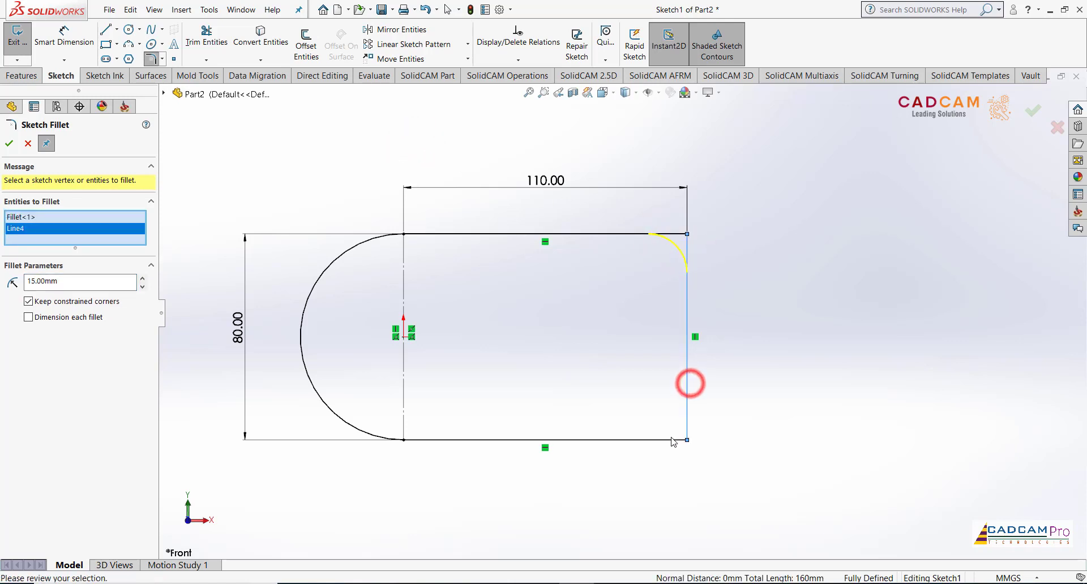
click(672, 440)
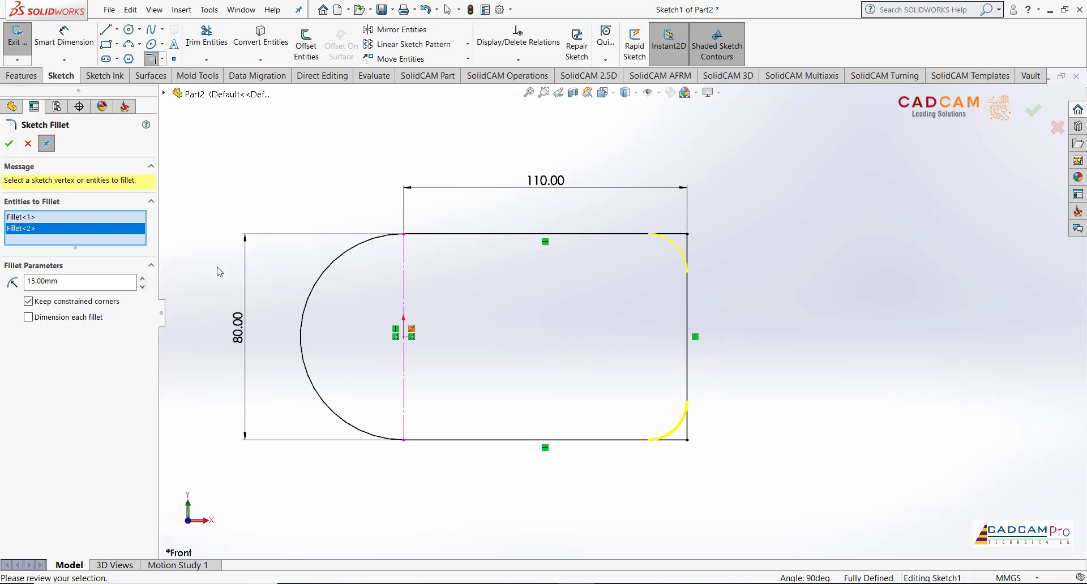
click(10, 144)
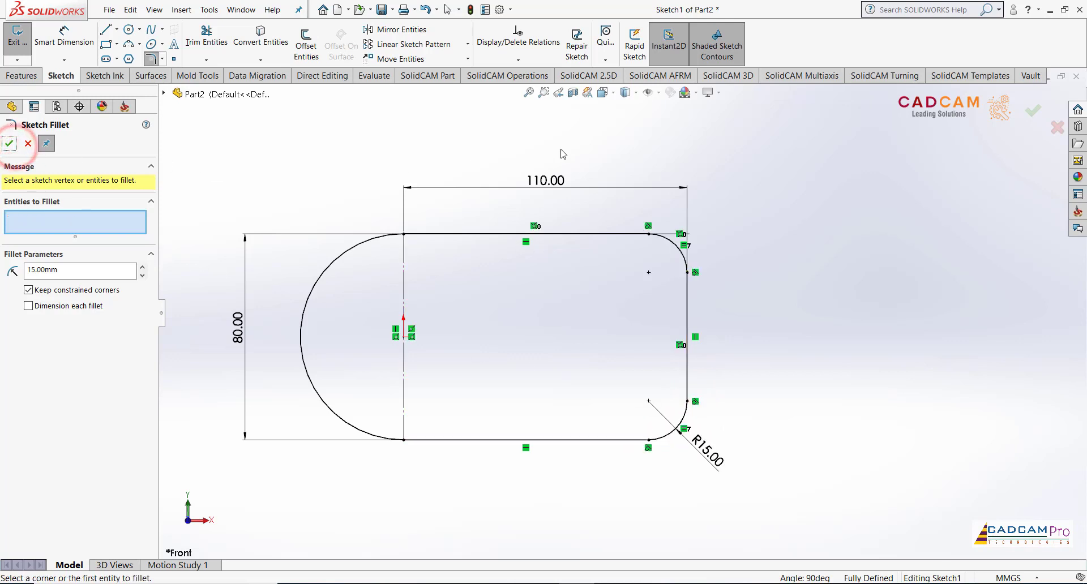
click(11, 144)
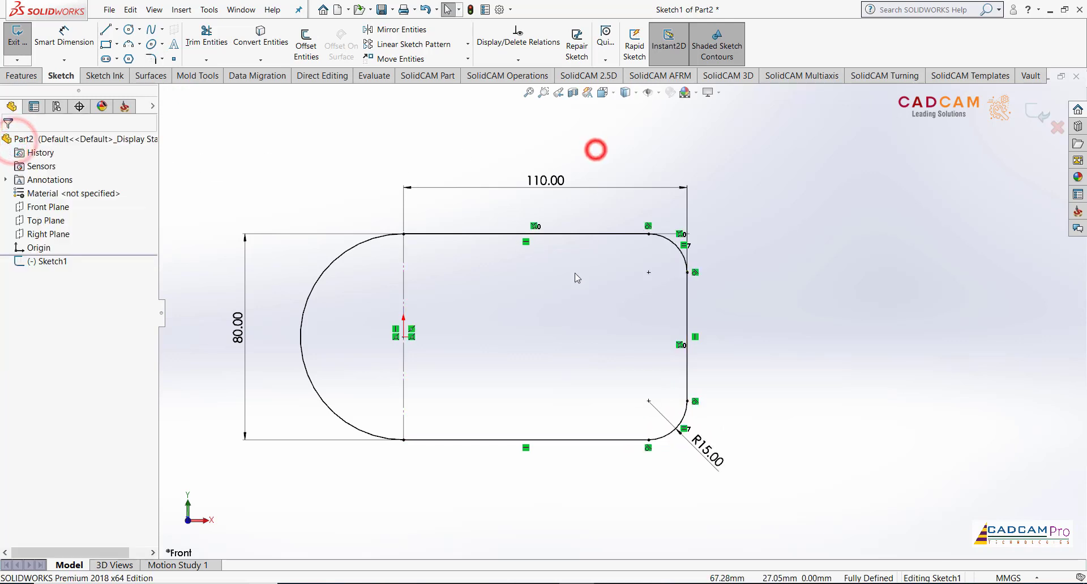
Offset the whole outline chain inward by 10 mm
scroll(572, 277, down, 2)
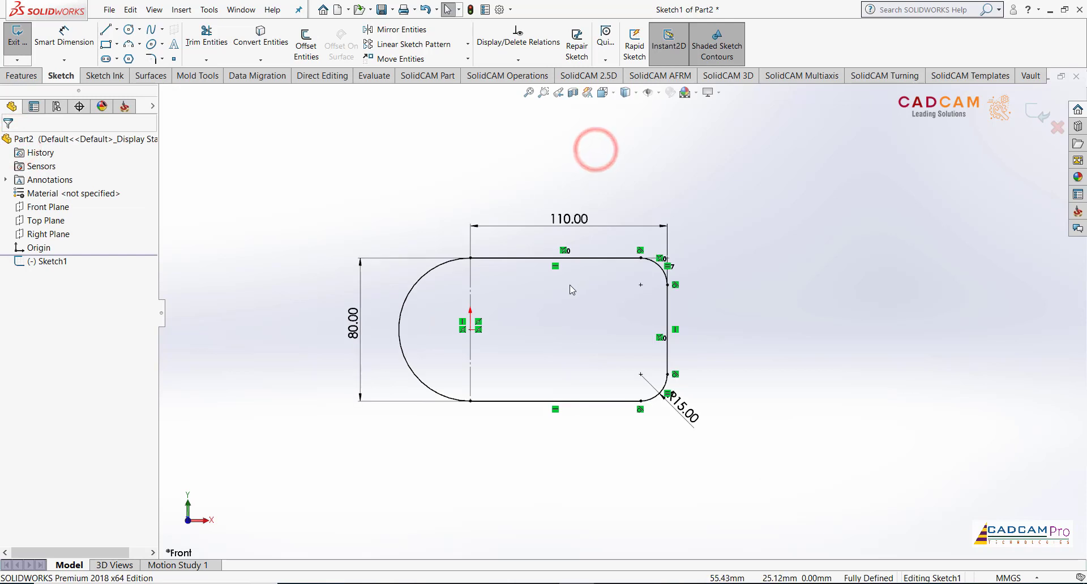
click(313, 57)
click(480, 255)
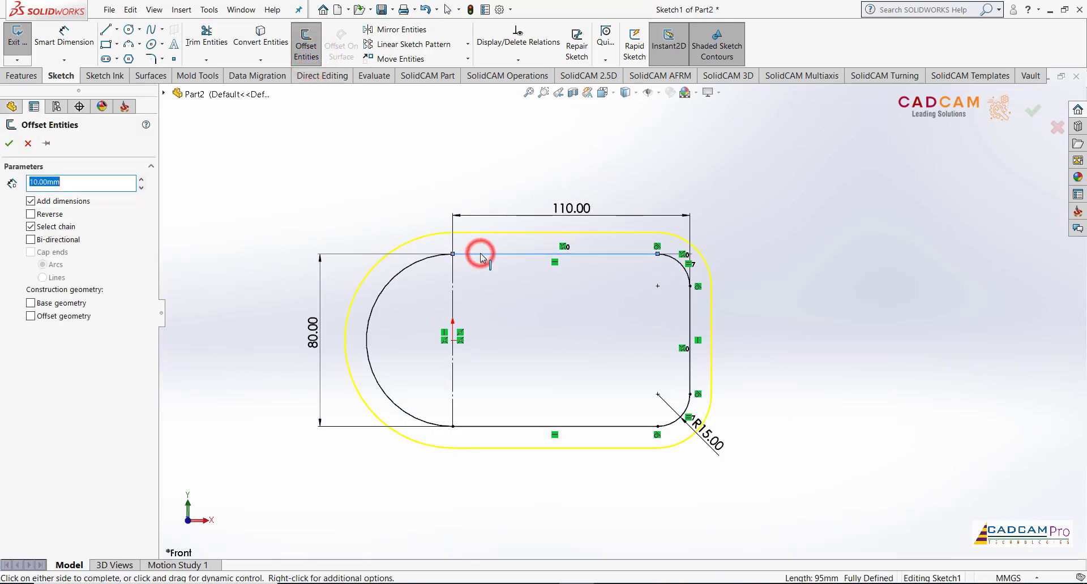
click(31, 214)
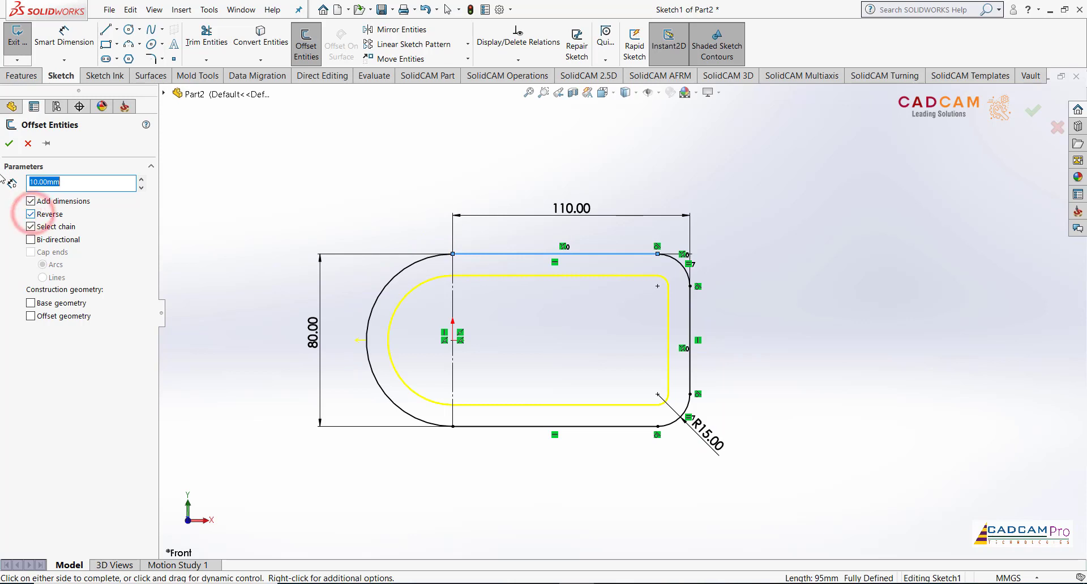
click(10, 144)
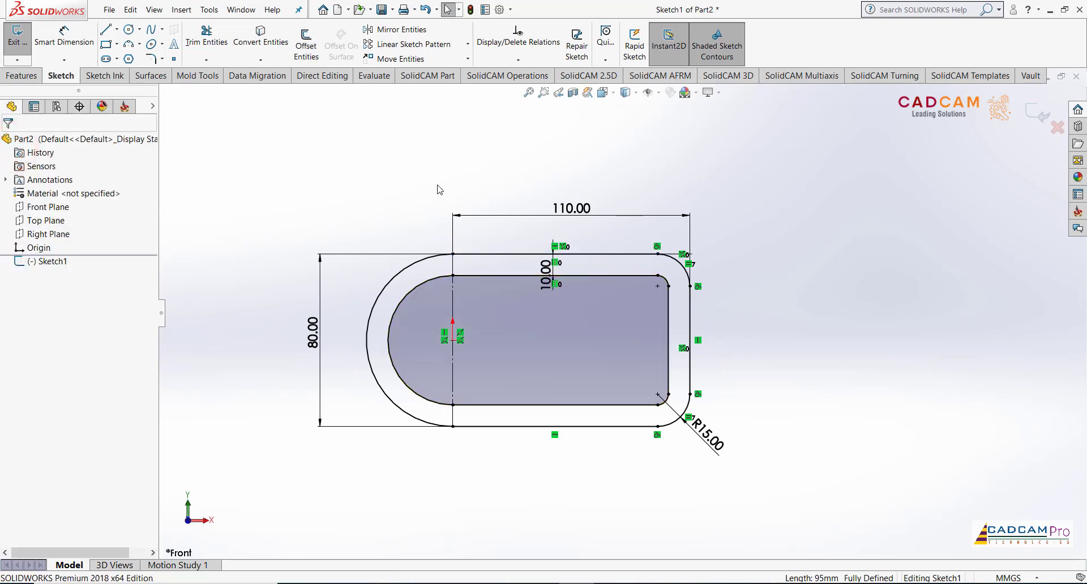
scroll(460, 315, down, 1)
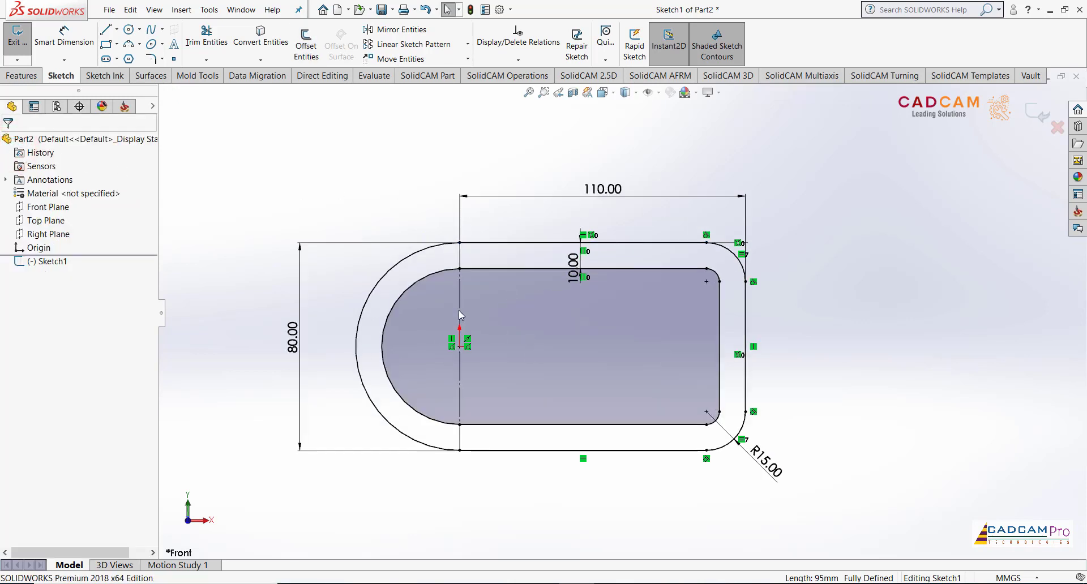
Check the reference drawing in PowerPoint and sketch concentric circles of 10 mm and 20 mm diameter, centred about 16 mm left of the origin
key(alt+Tab)
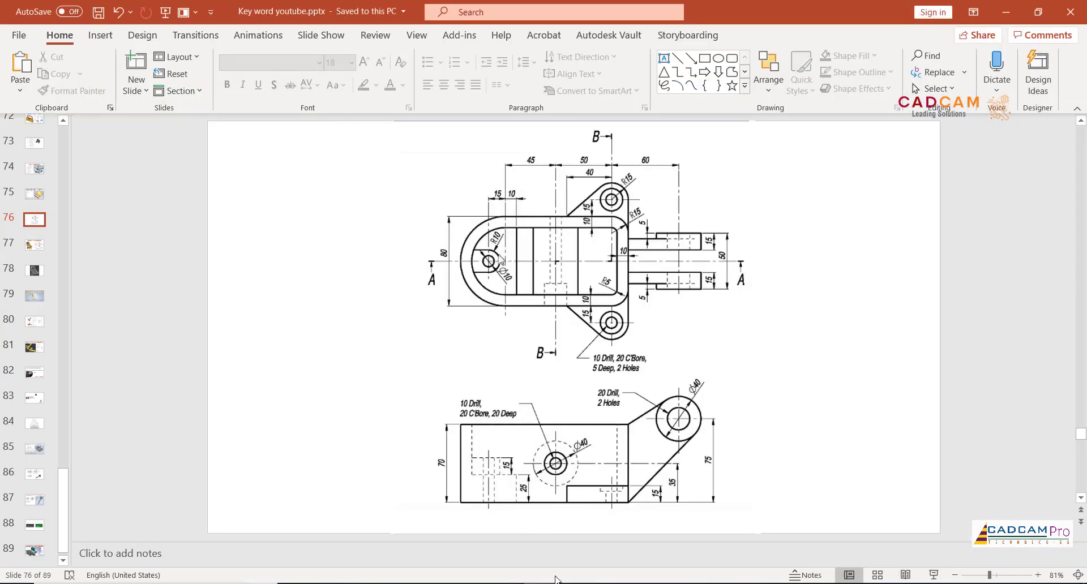
key(alt+Tab)
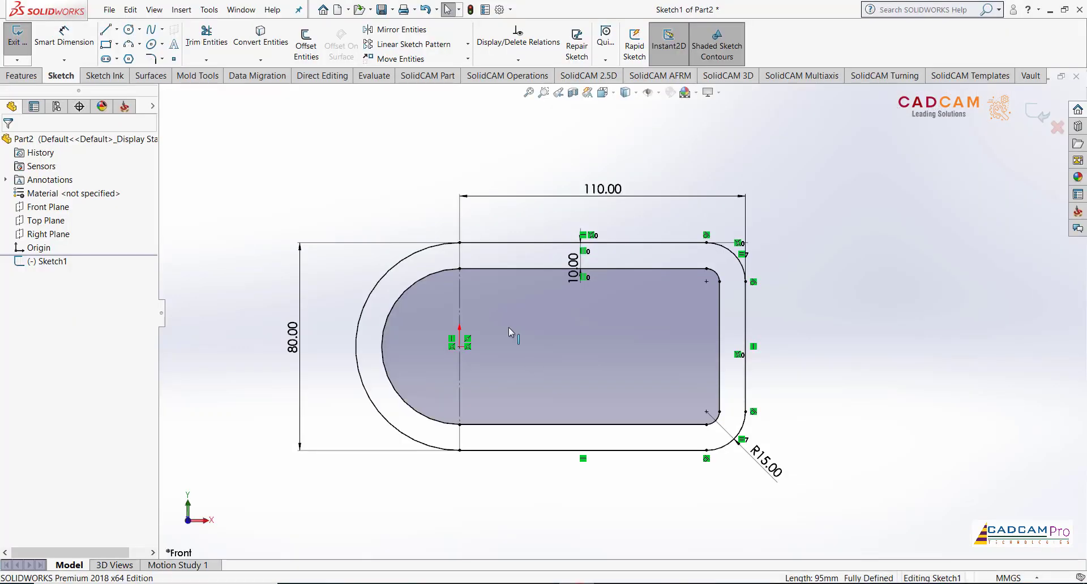
click(131, 32)
scroll(427, 353, down, 1)
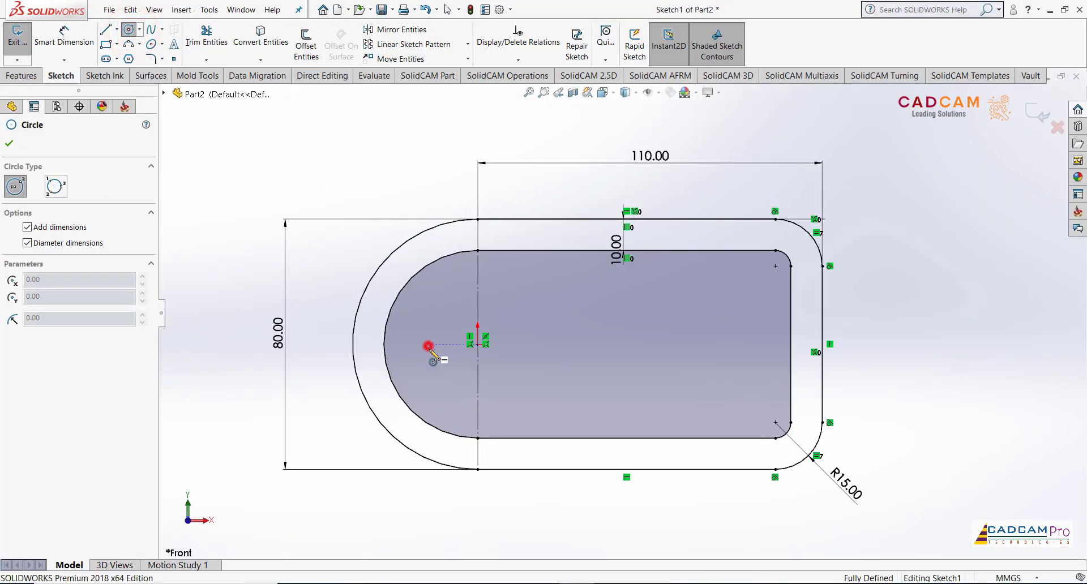
click(428, 346)
key(Return)
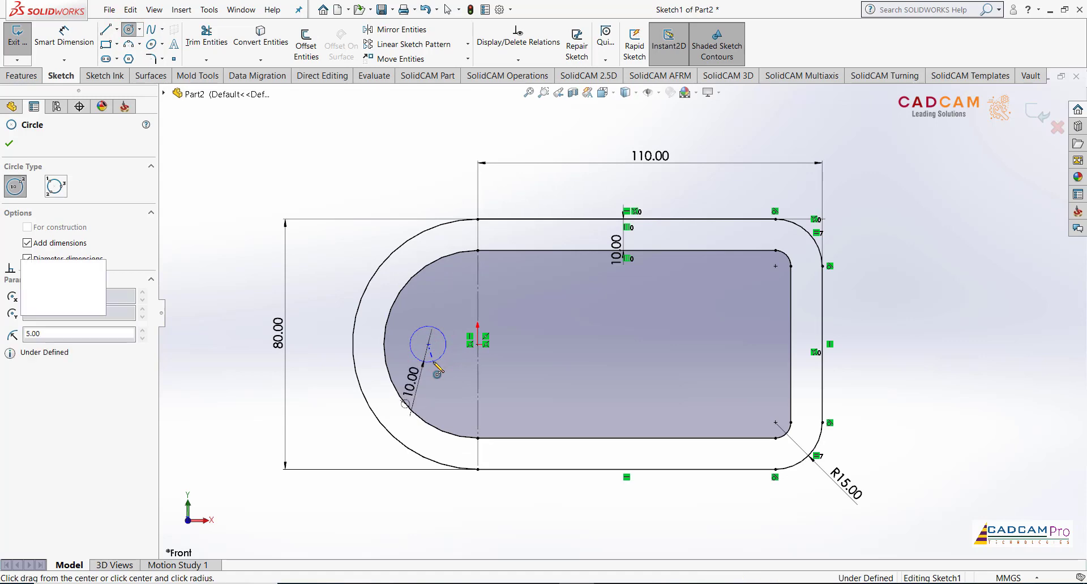
click(428, 345)
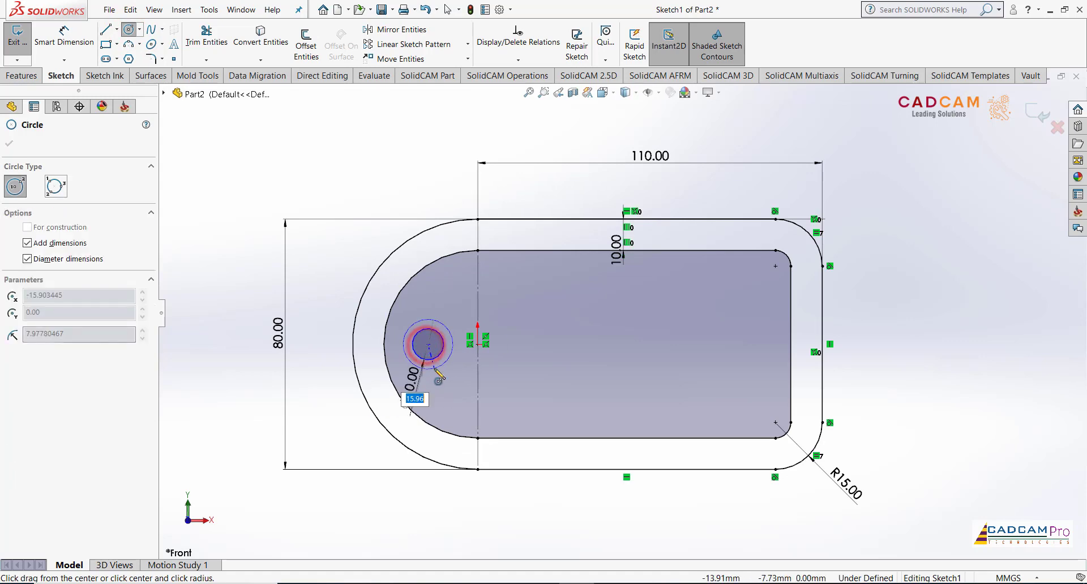
text(20)
key(Return)
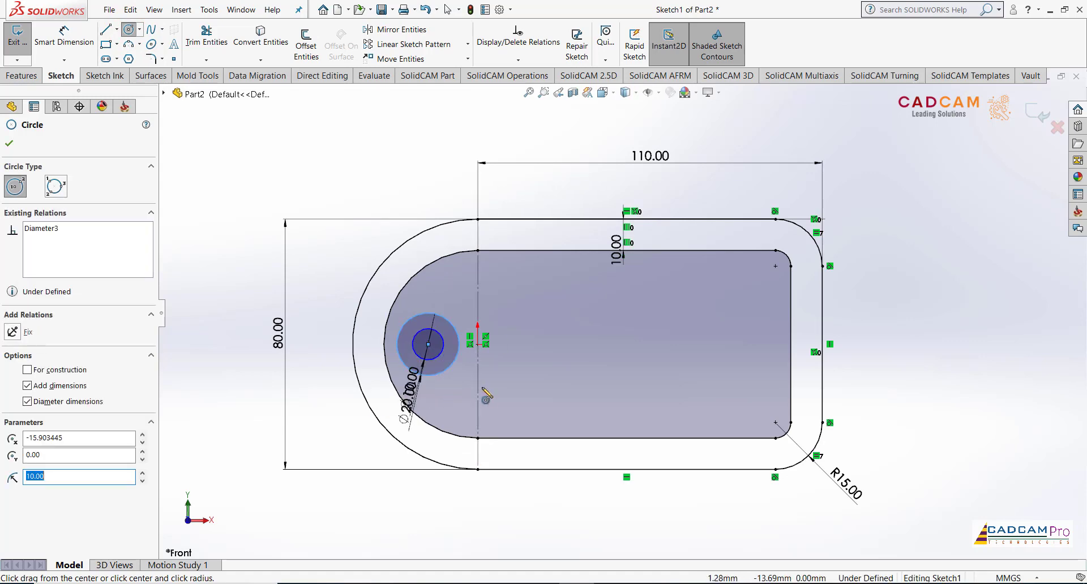
Move the 20 mm and 10 mm circle diameter dimensions outside the lower-left part of the outline
key(Escape)
scroll(395, 395, down, 1)
drag(409, 411, 325, 409)
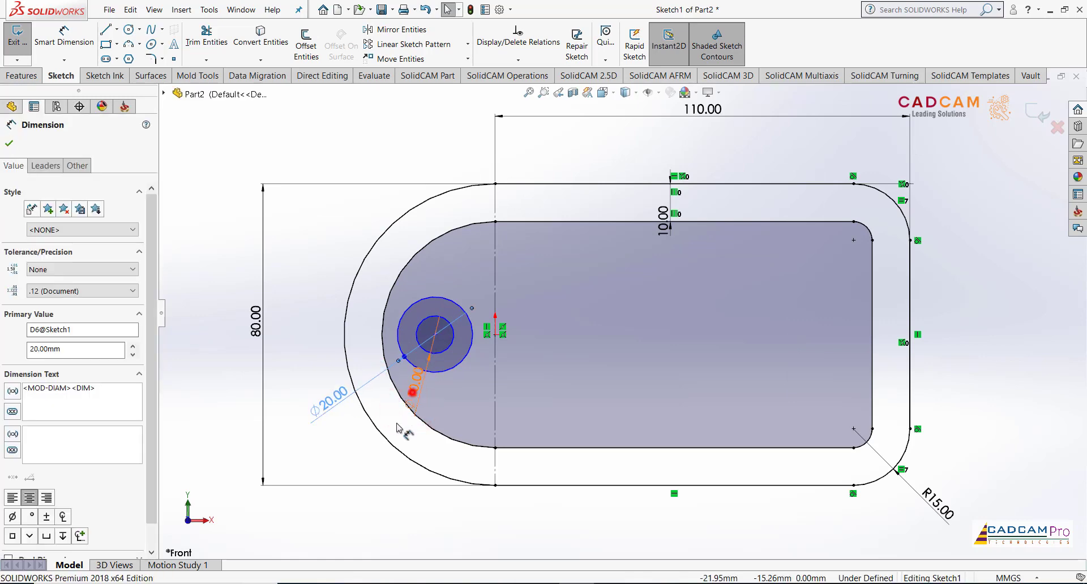
drag(398, 428, 354, 449)
click(398, 511)
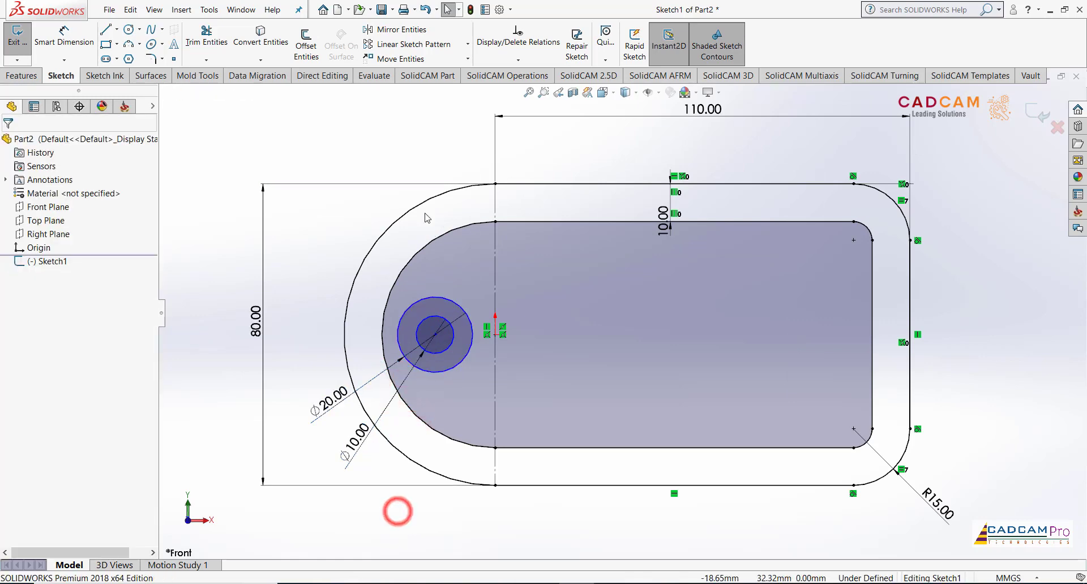
Sketch horizontal lines from the top and bottom of the 20 mm circle leftward to the inner arc
click(105, 30)
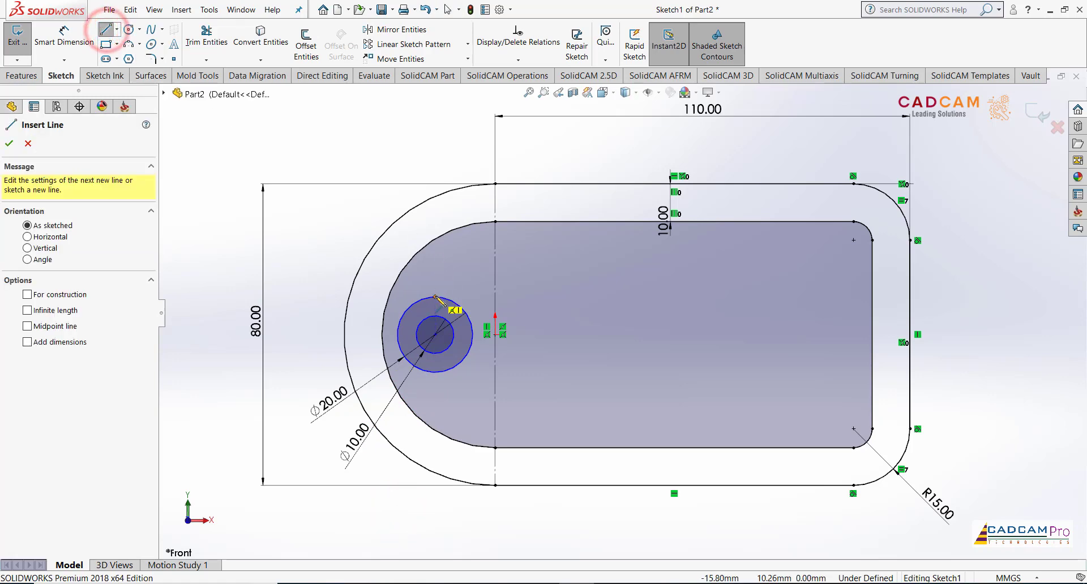
click(434, 297)
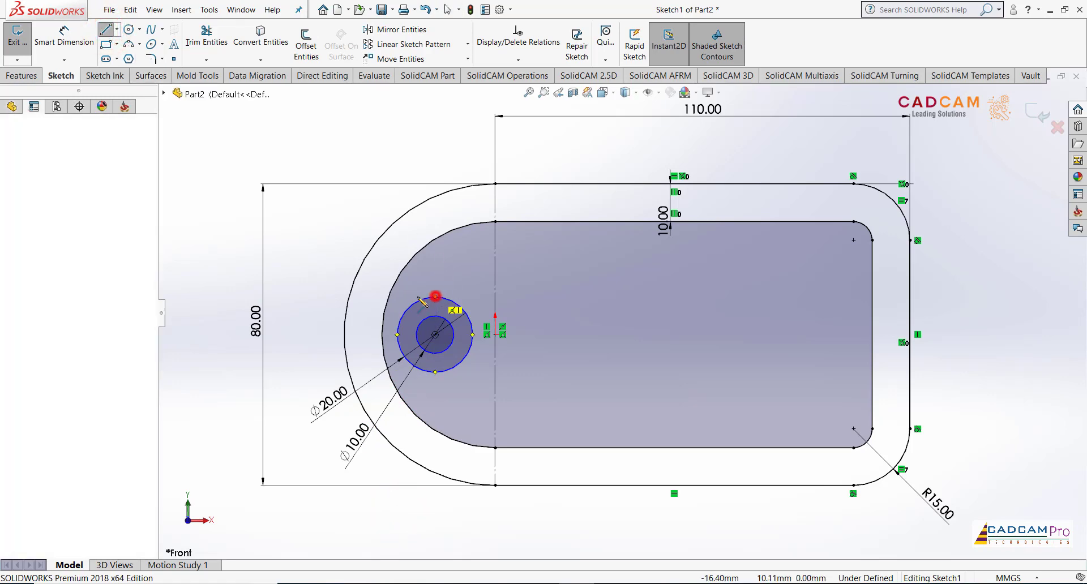
click(388, 297)
key(Escape)
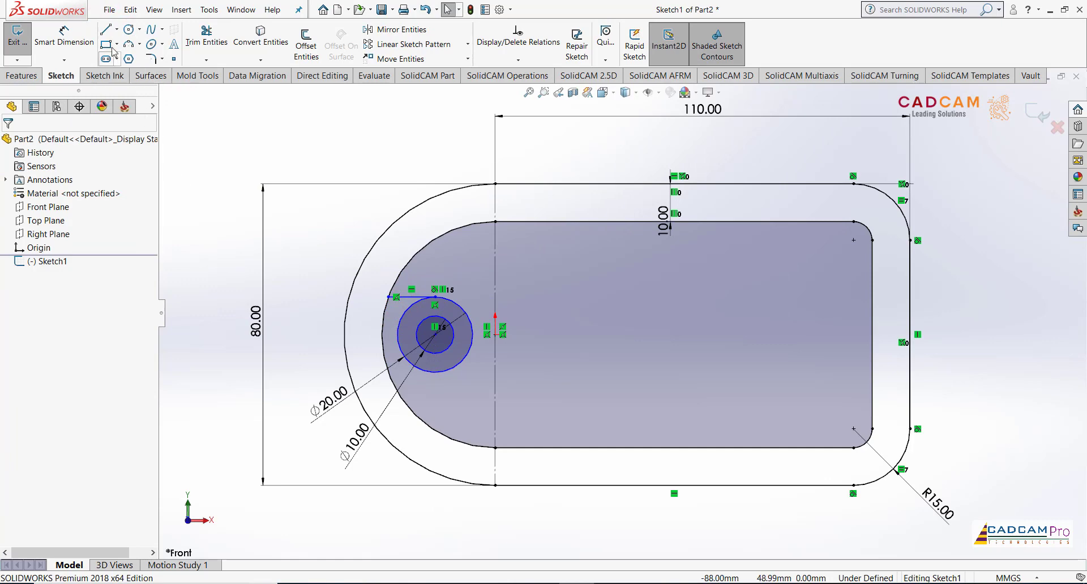
click(106, 30)
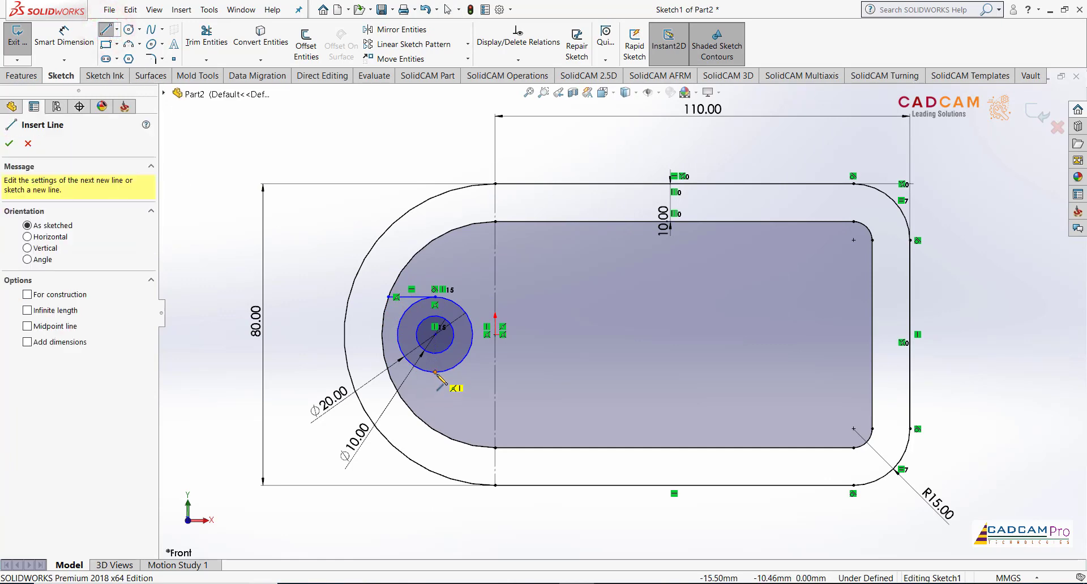
click(435, 373)
click(395, 372)
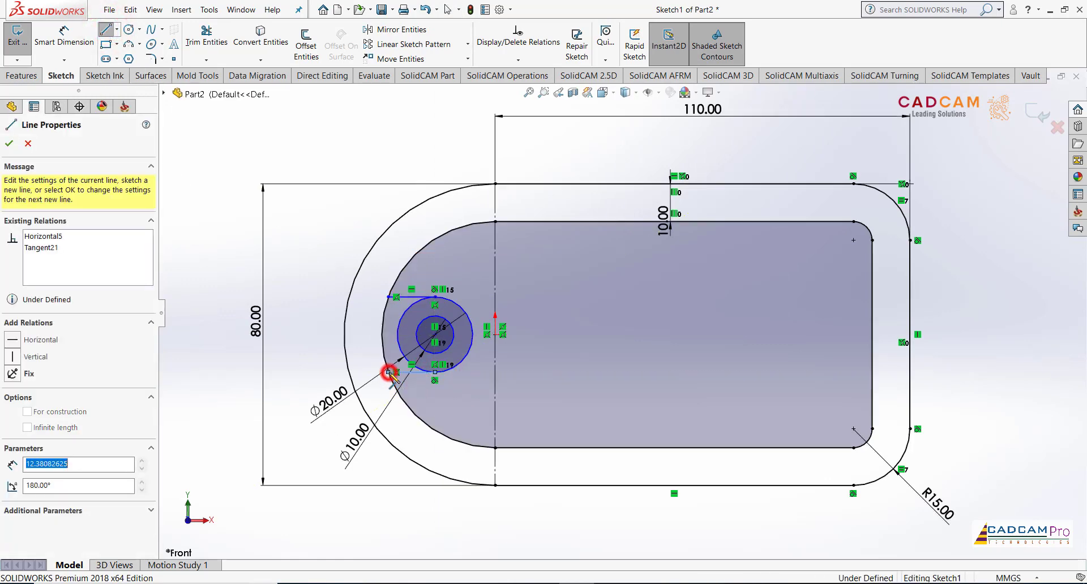
key(Escape)
Dimension the horizontal distance between the 20 mm circle's centre and the origin as 15 mm
click(86, 43)
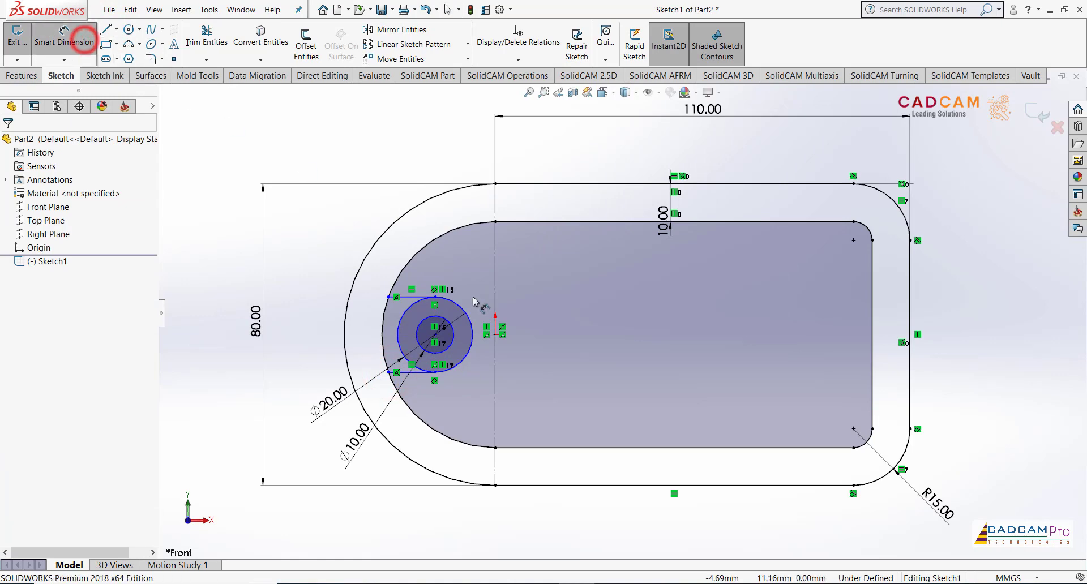
click(461, 307)
click(495, 334)
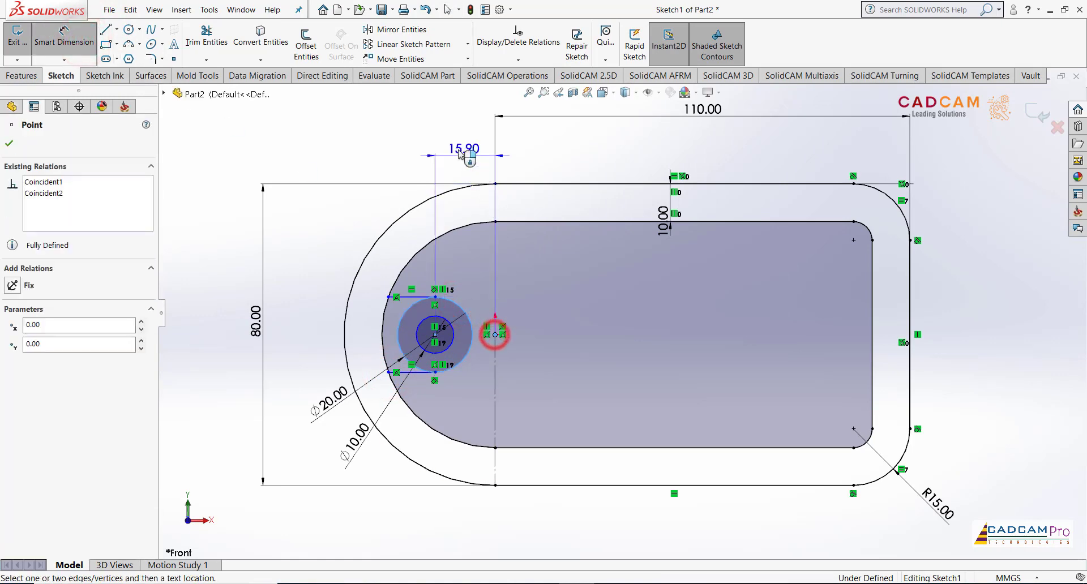
click(462, 150)
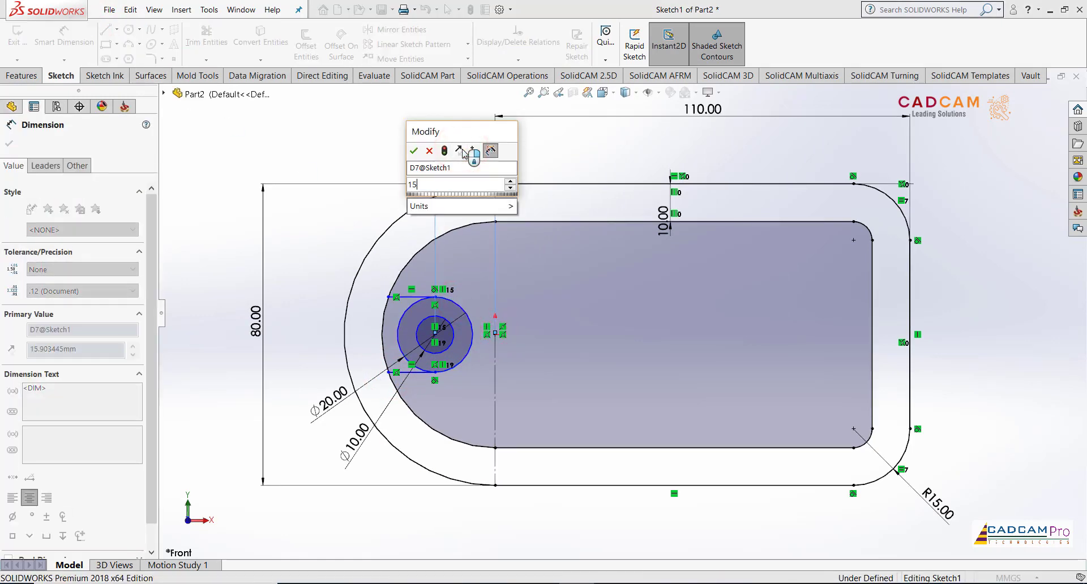
text(15)
key(Return)
key(Escape)
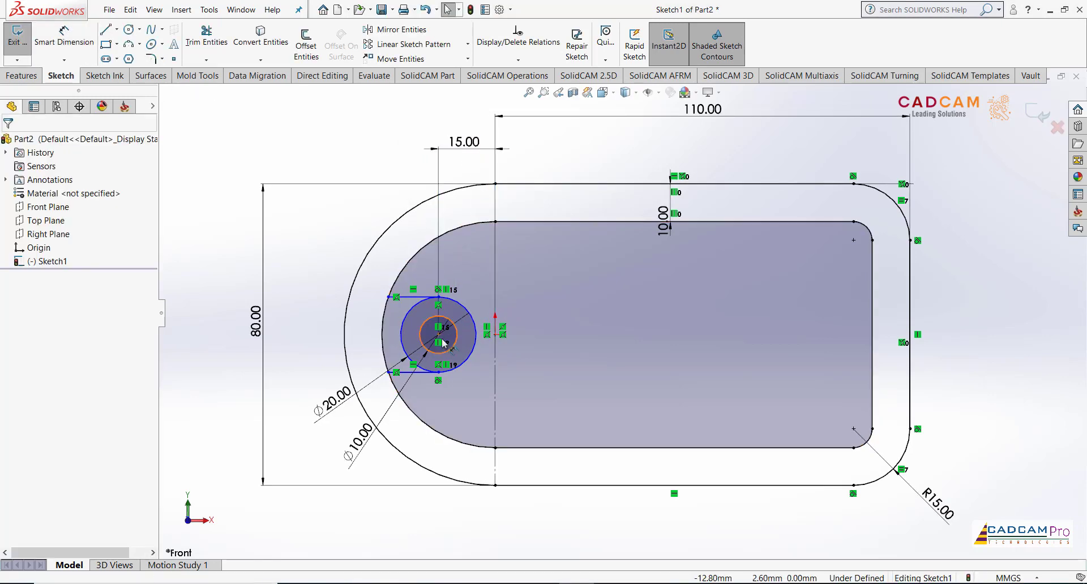
Add a horizontal relation between the concentric circles' centre and the origin
click(439, 335)
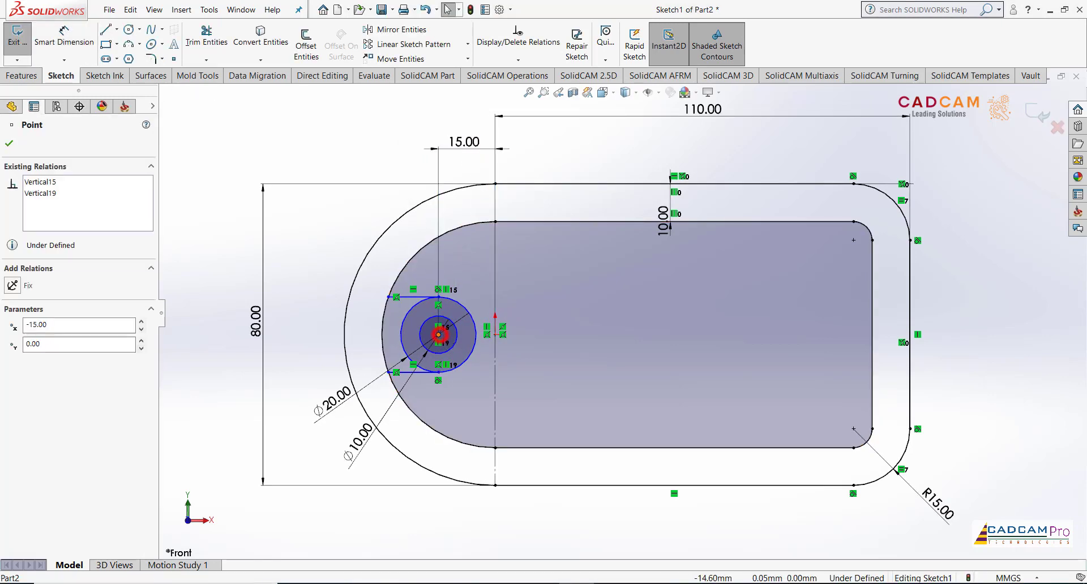
ctrl+click(495, 334)
click(526, 287)
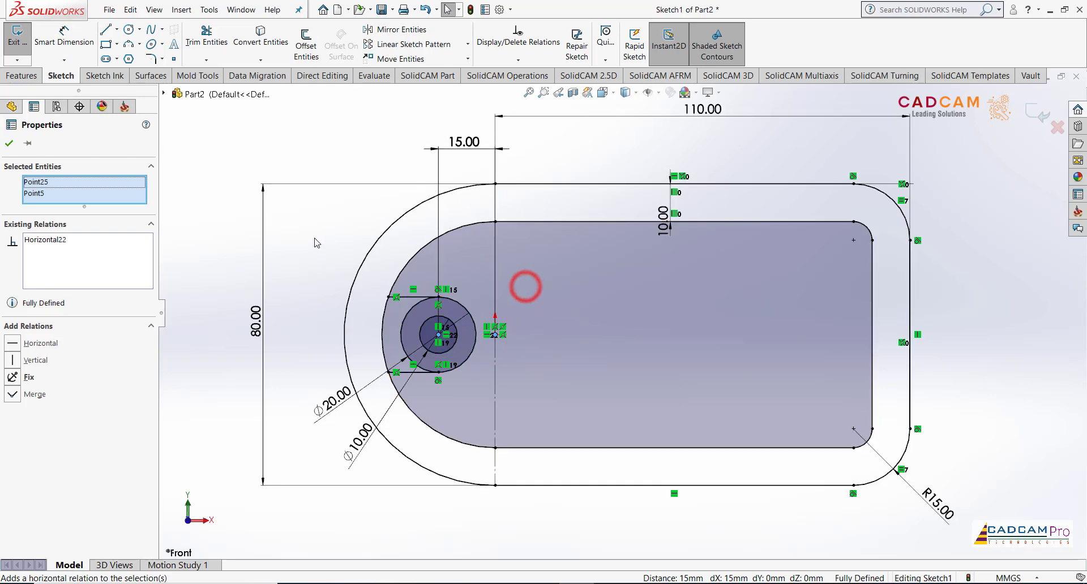
click(9, 144)
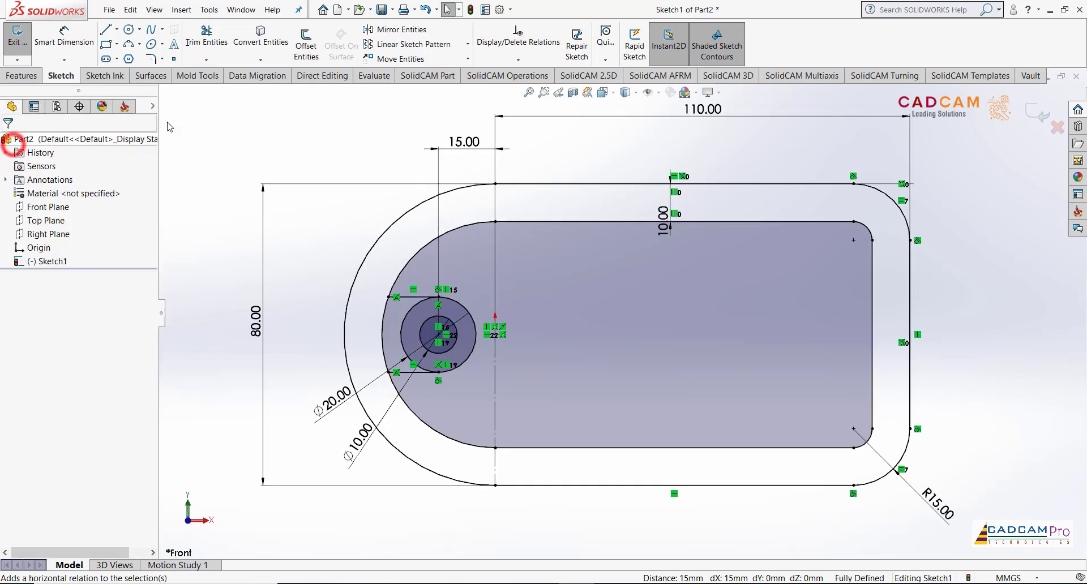
click(207, 113)
Trim away the left half of the 20 mm circle between the two horizontal lines
click(204, 35)
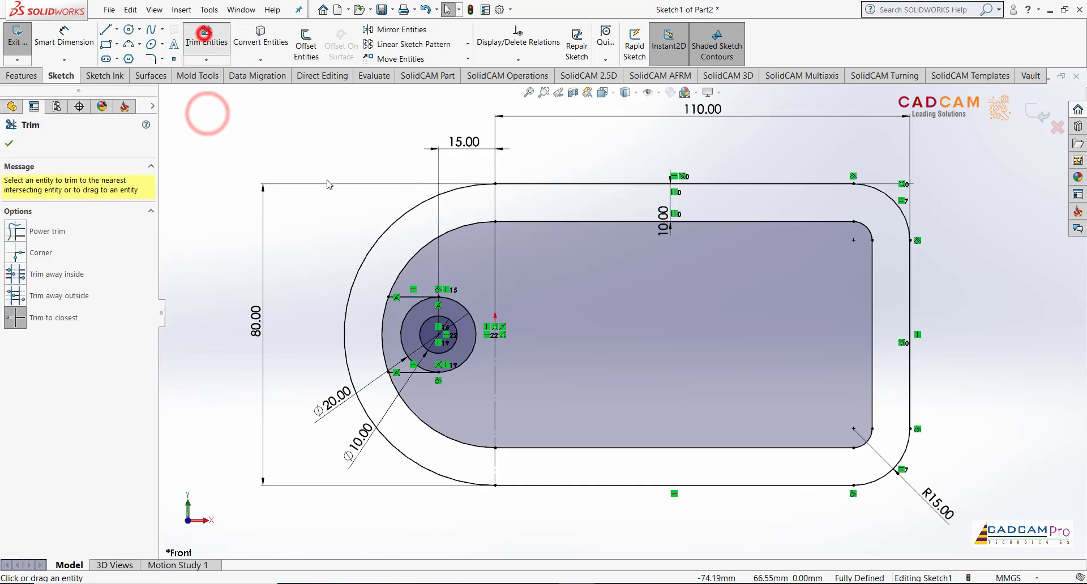
click(414, 304)
key(Escape)
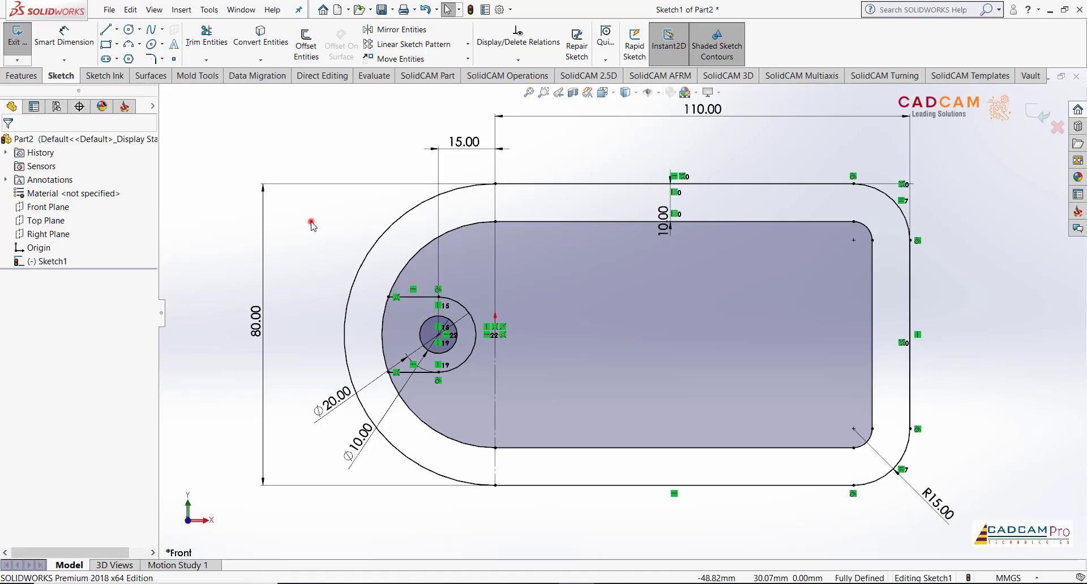
click(311, 223)
Sketch a vertical line between the inner outline's upper and lower edges, about 9 mm right of the construction line
click(102, 29)
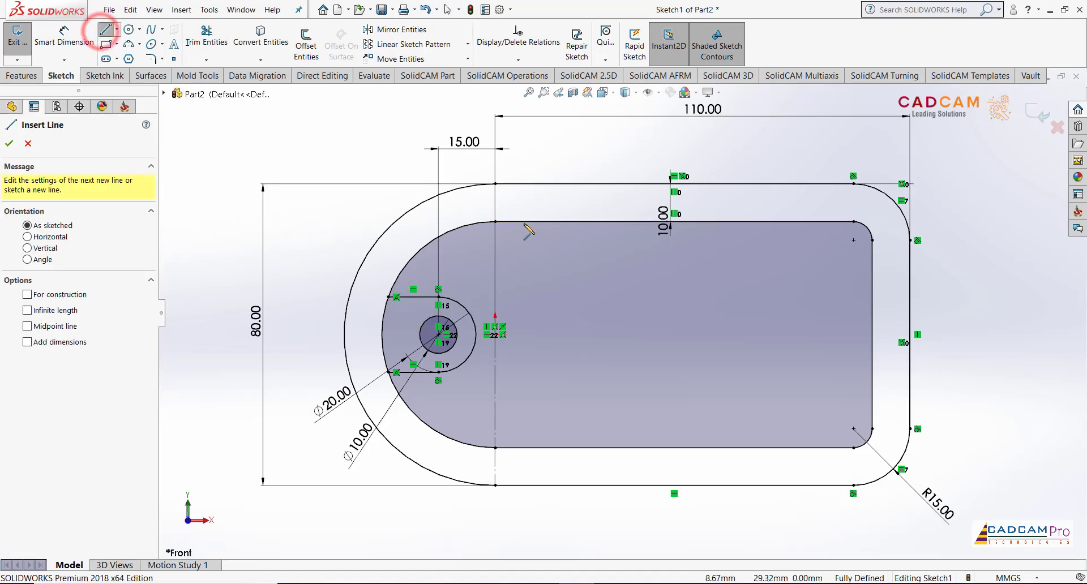
click(529, 221)
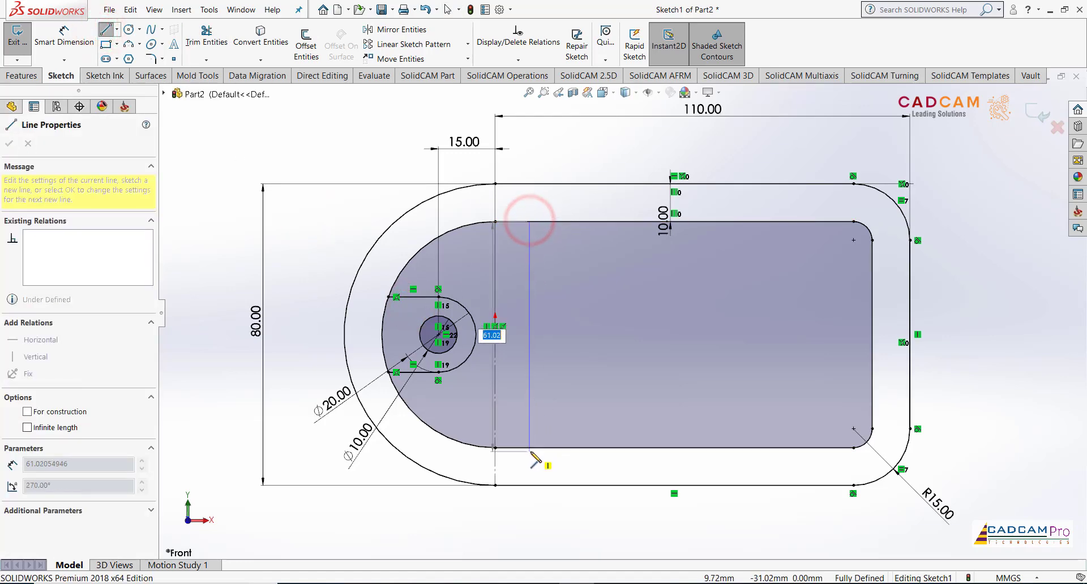
click(529, 447)
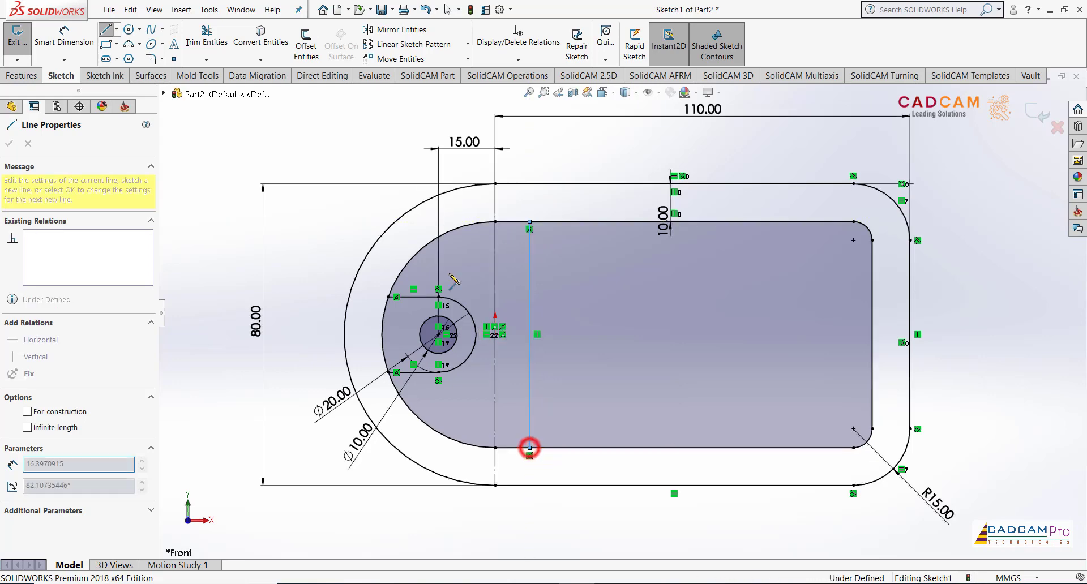
Dimension the distance between the new vertical line and the vertical construction line as 10 mm
click(67, 37)
click(529, 315)
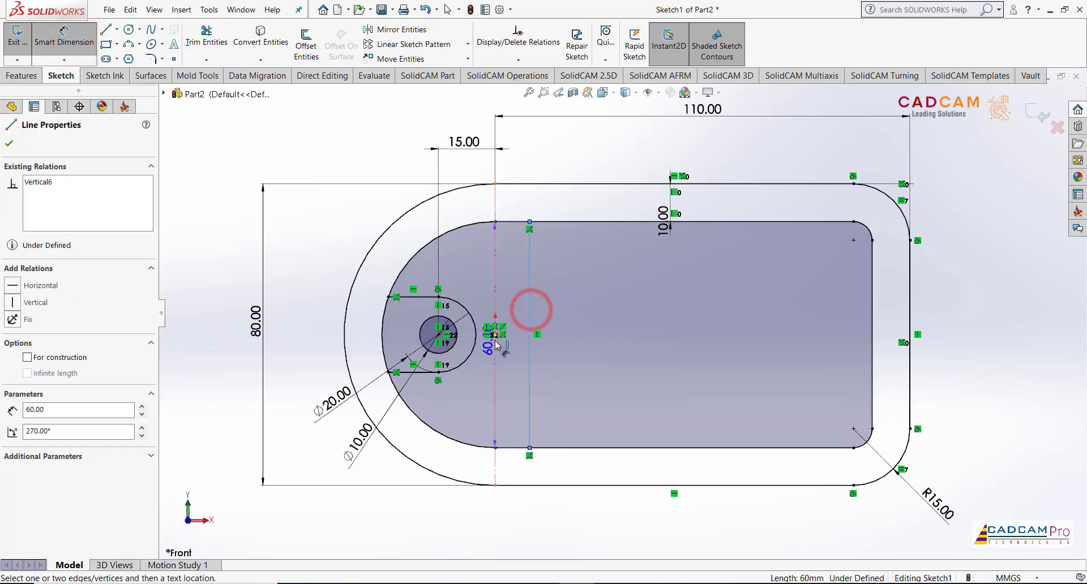
click(495, 342)
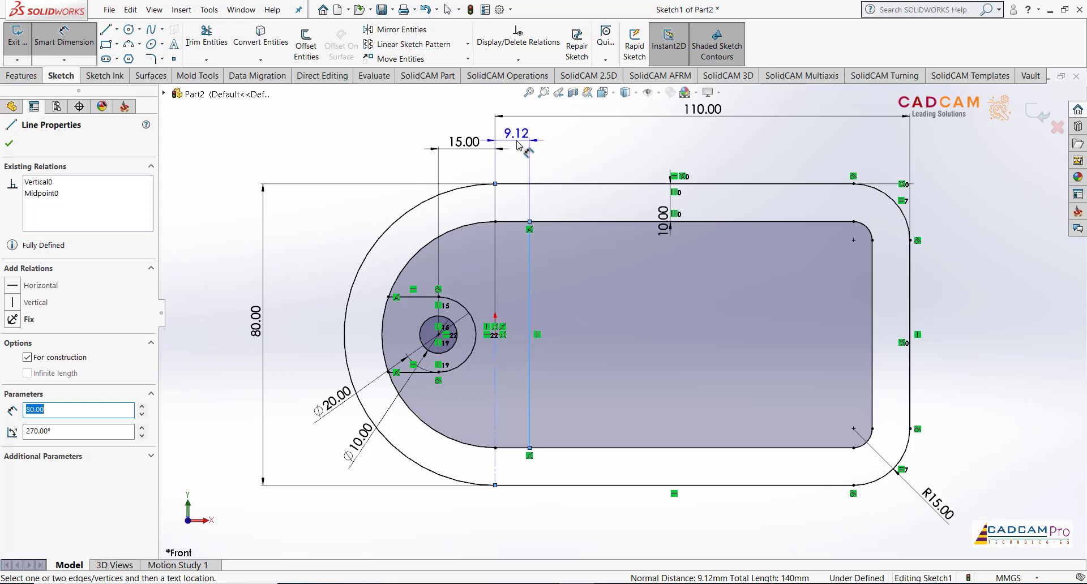
click(518, 145)
key(Return)
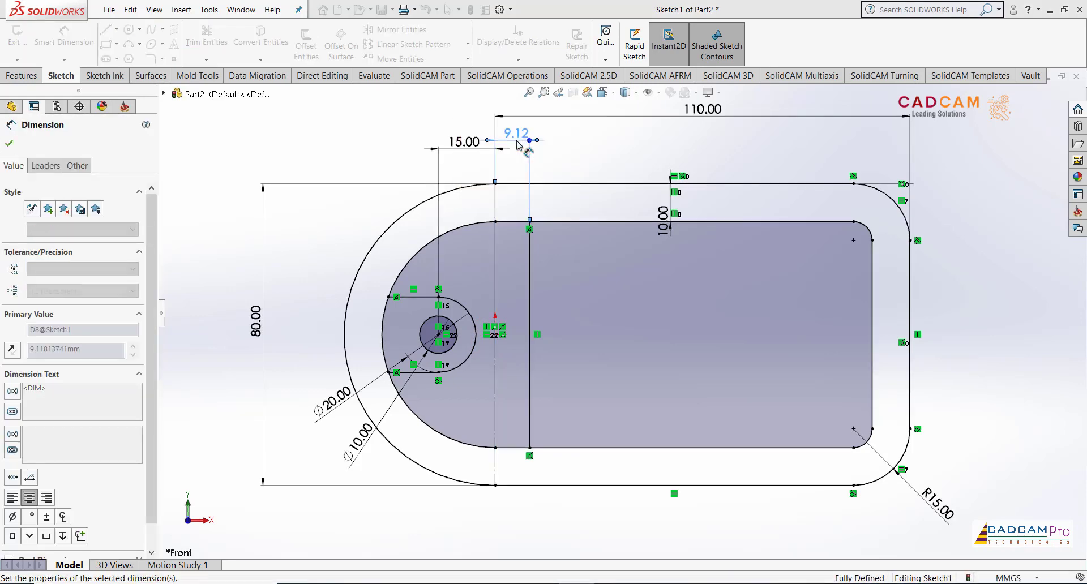
key(Escape)
Sketch a vertical line about 39 mm long upward from the lower end of the outer outline's upper-right fillet
scroll(564, 153, up, 2)
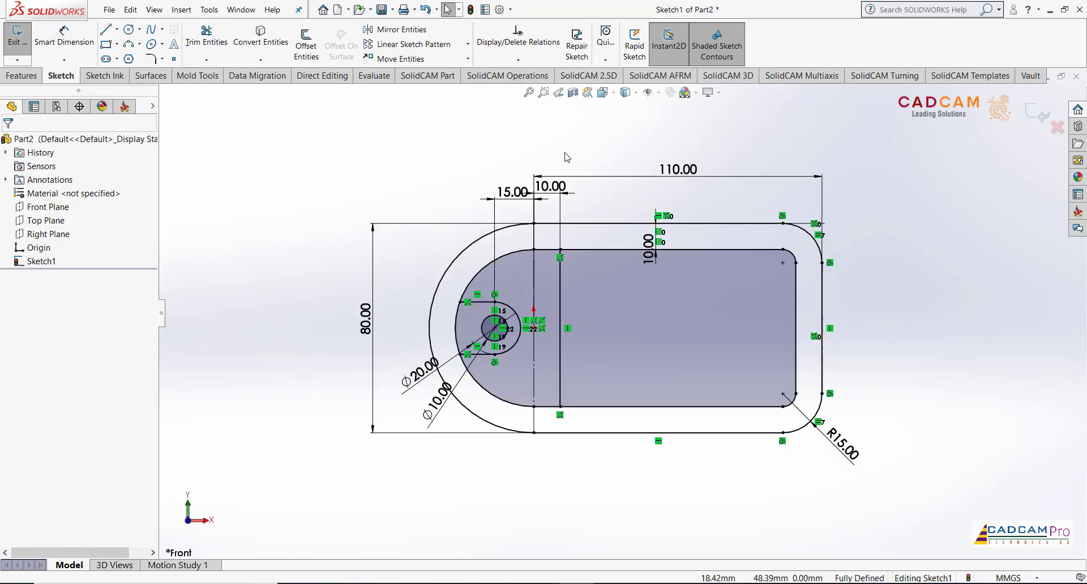
scroll(796, 260, down, 2)
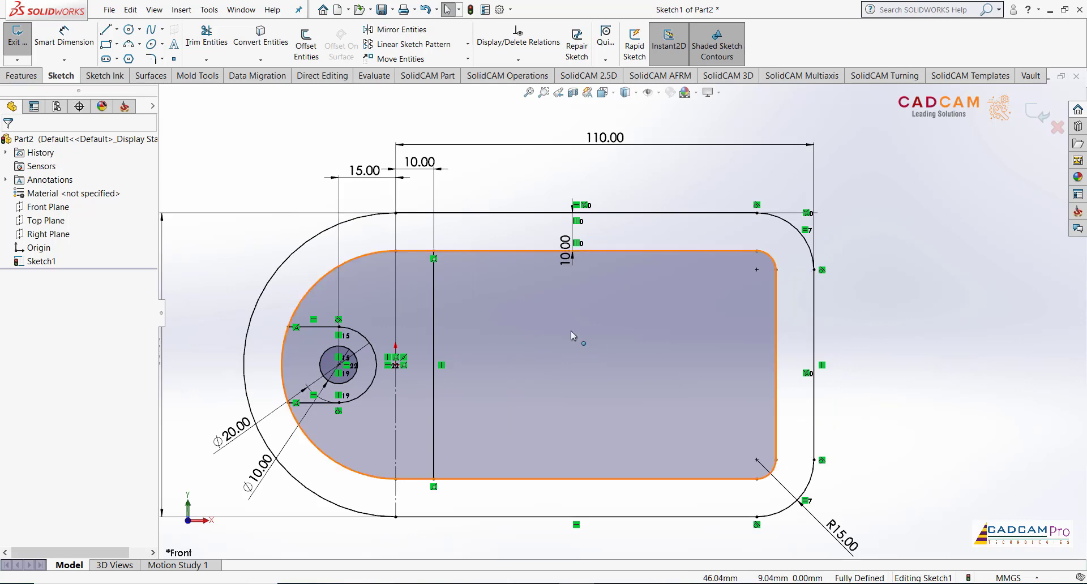
scroll(571, 330, up, 2)
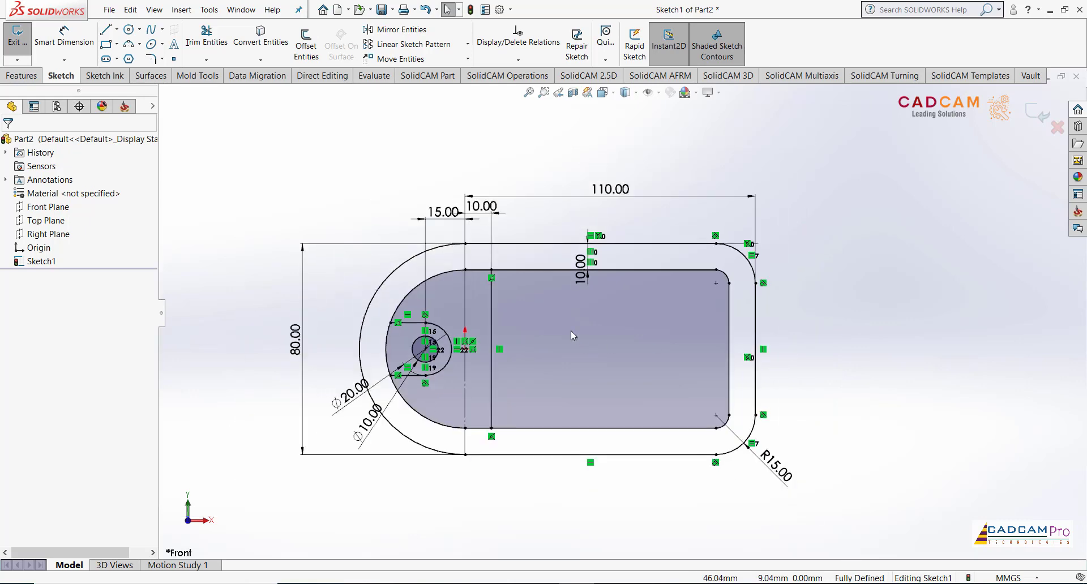
click(105, 30)
scroll(790, 274, down, 2)
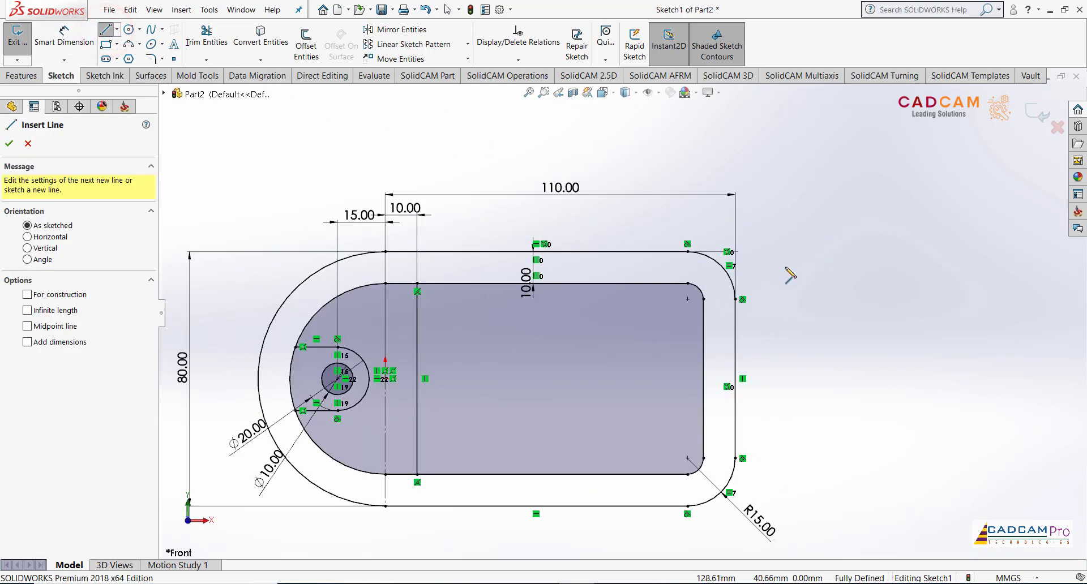
click(734, 299)
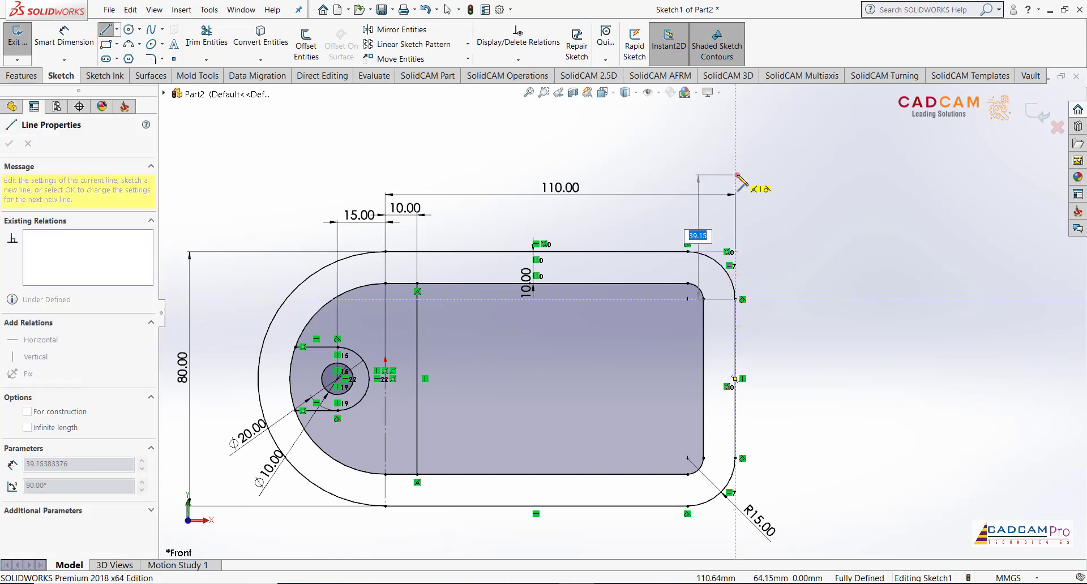
click(735, 176)
Sketch a three-point arc of about 21.6 mm radius, bulging upward and leftward from the new vertical line's top end
click(129, 44)
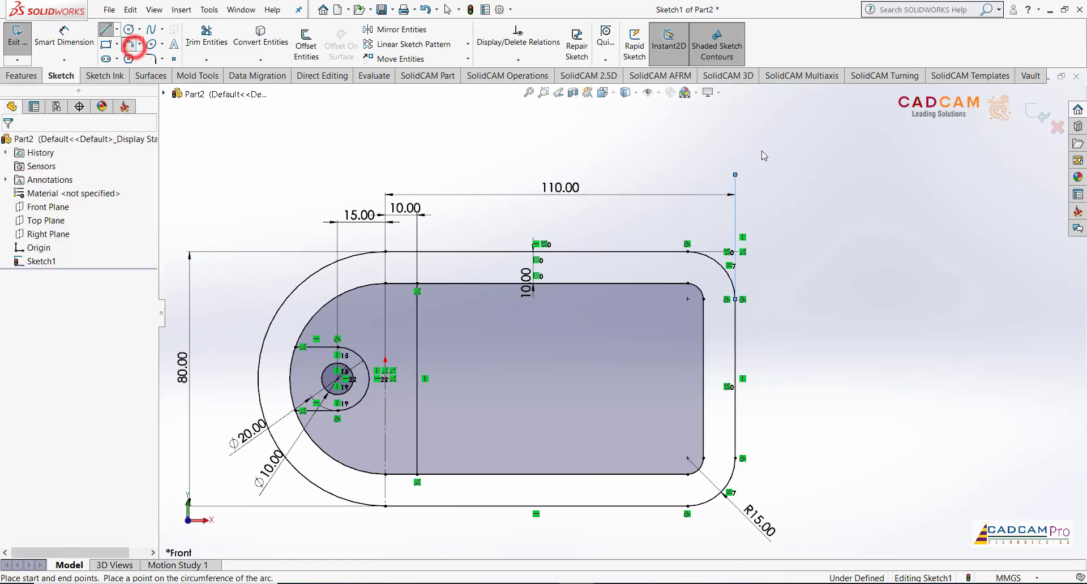
click(735, 175)
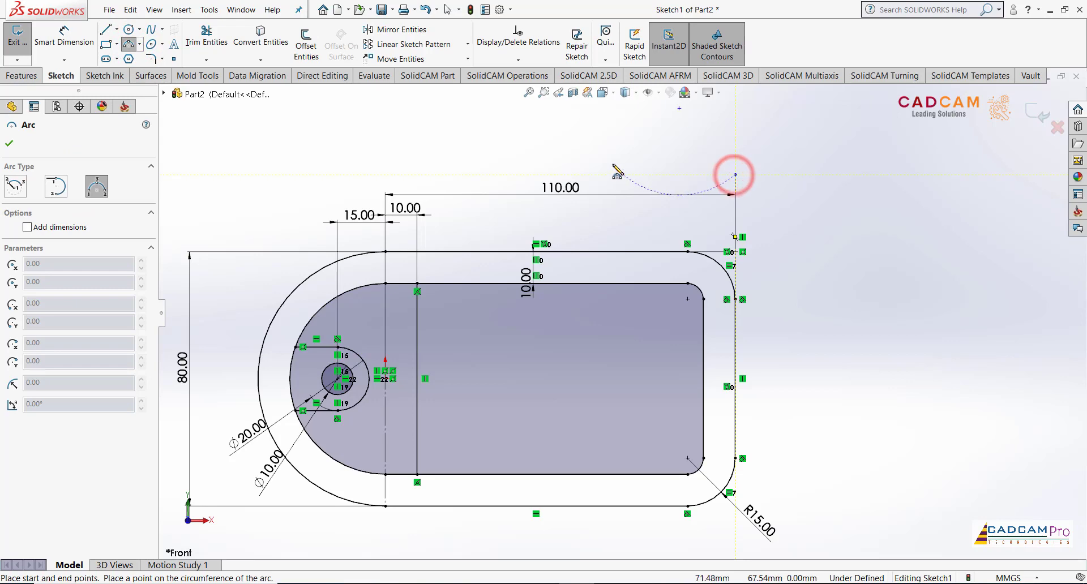
click(613, 163)
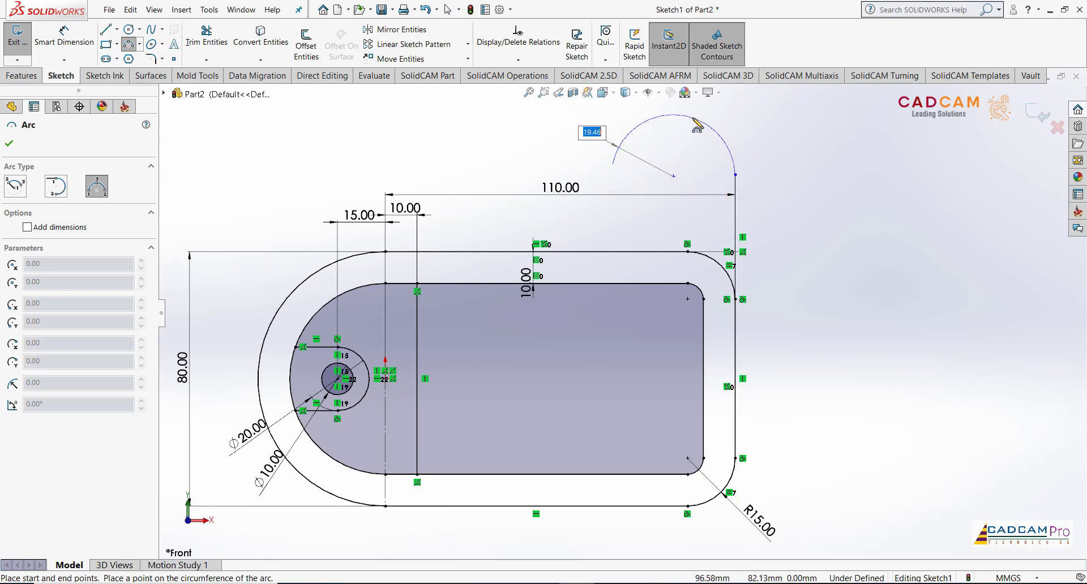
click(691, 133)
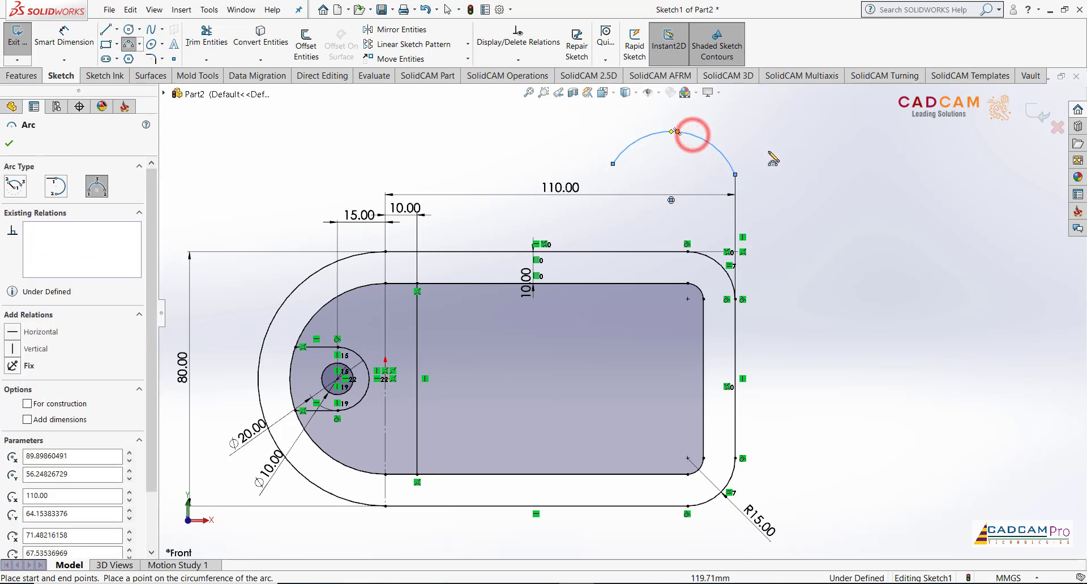
Sketch a sloped line about 32 mm long, tangent from the arc's left end down to the outer outline's top edge
click(103, 31)
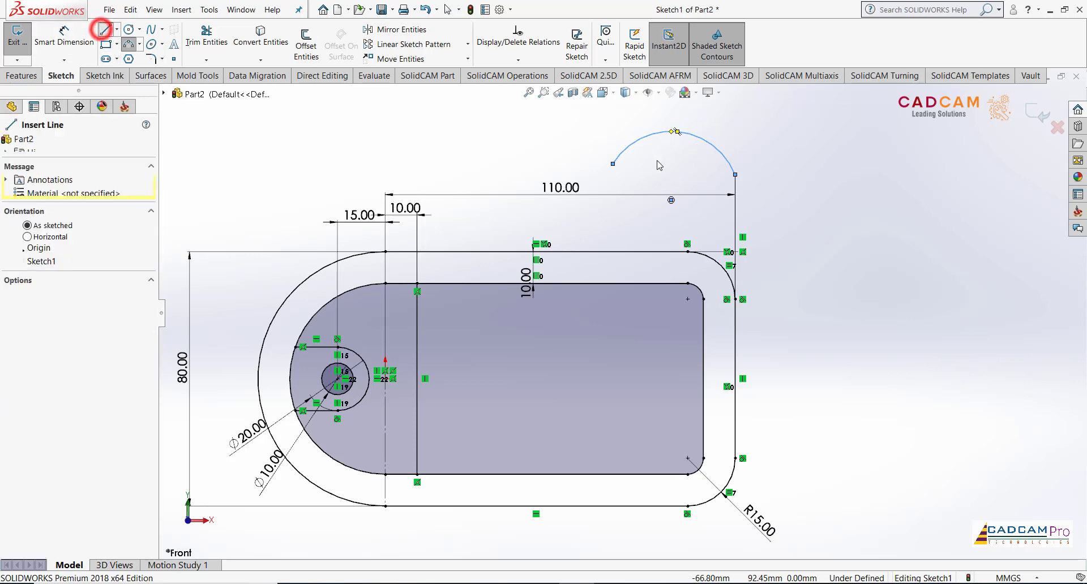
click(613, 164)
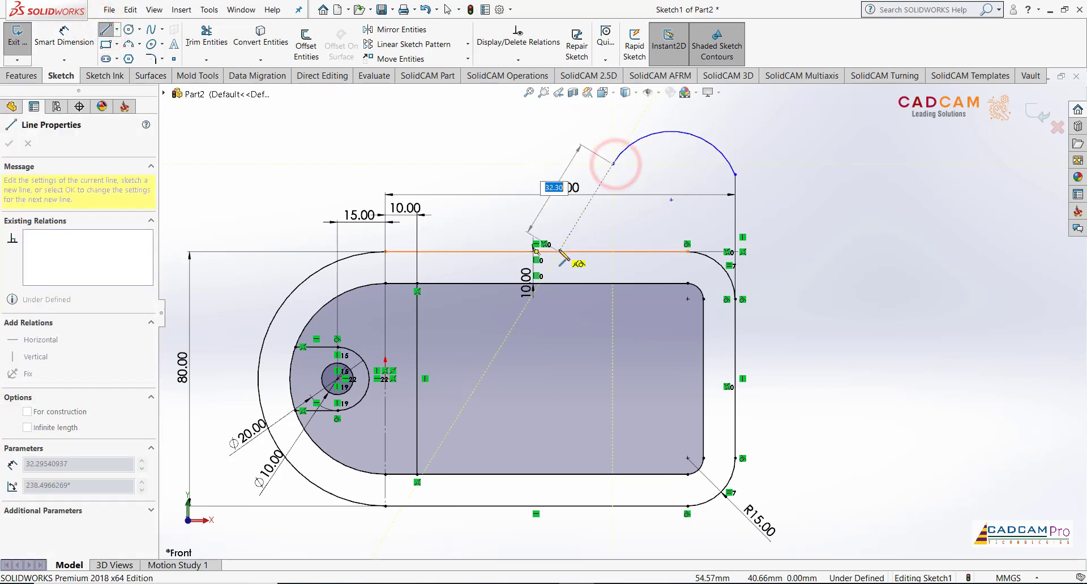
click(559, 251)
key(Escape)
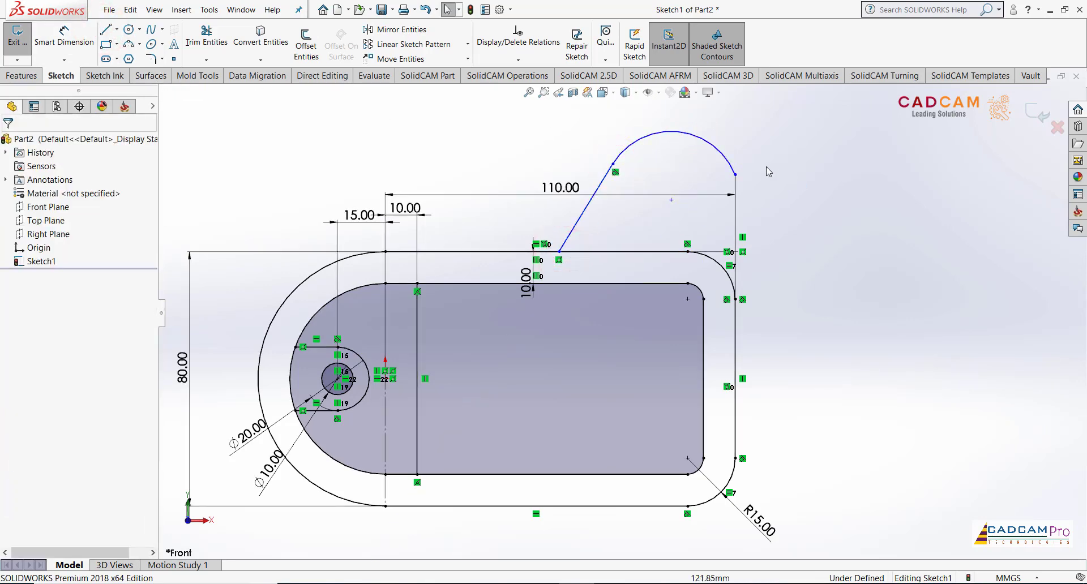
Make the lug's arc tangent to the vertical line at its lower right end
click(729, 160)
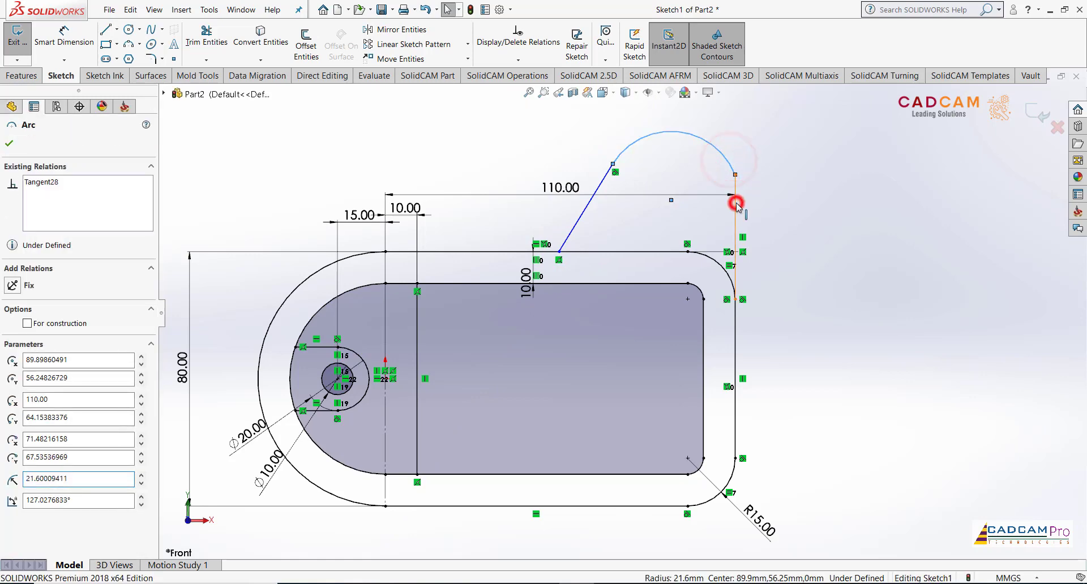
ctrl+click(735, 200)
click(768, 154)
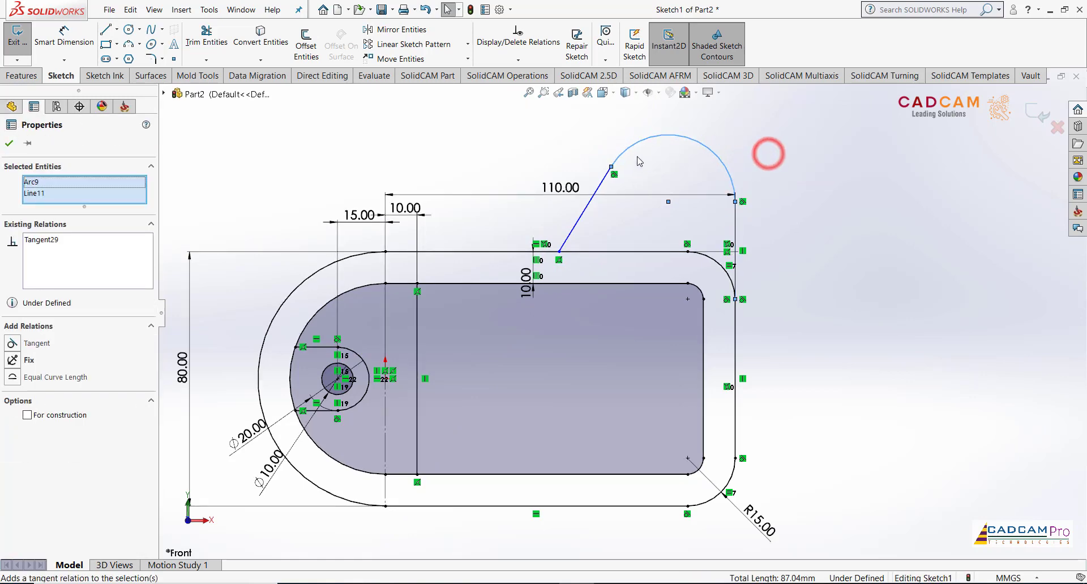
click(638, 157)
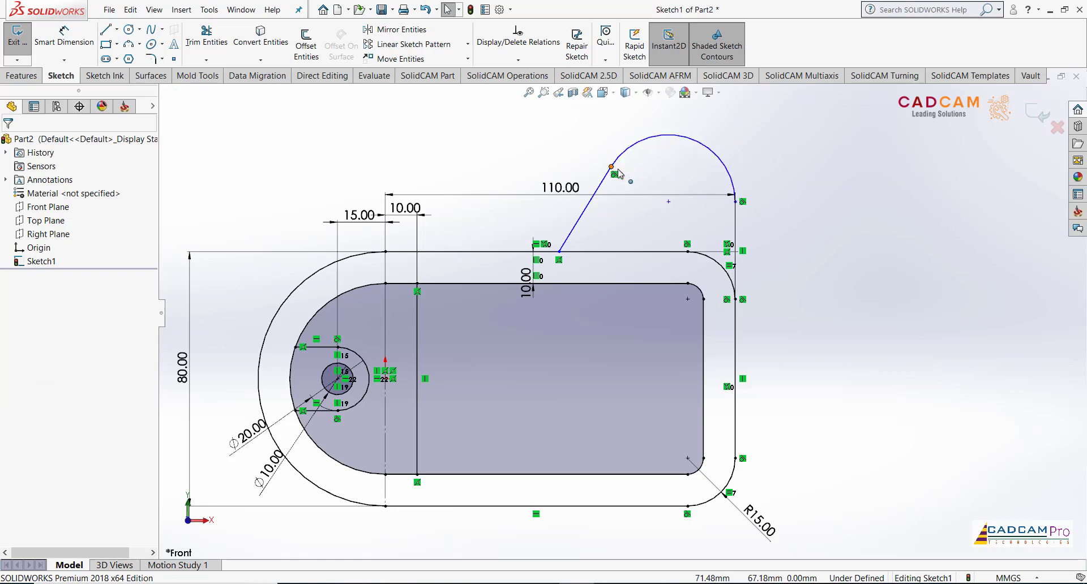
Dimension the lug arc's radius as 15 mm
click(64, 35)
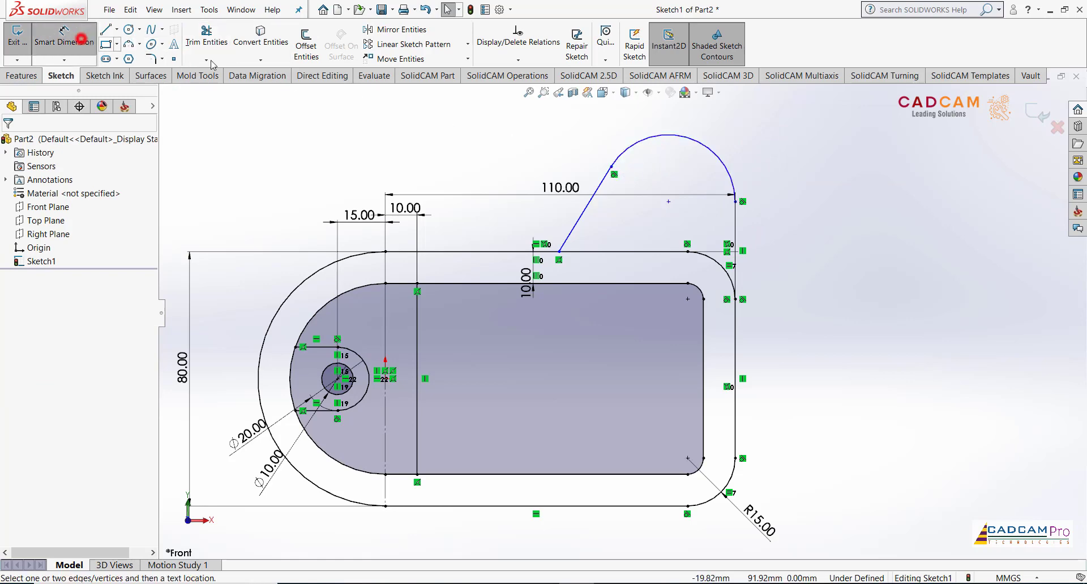
click(711, 151)
click(772, 104)
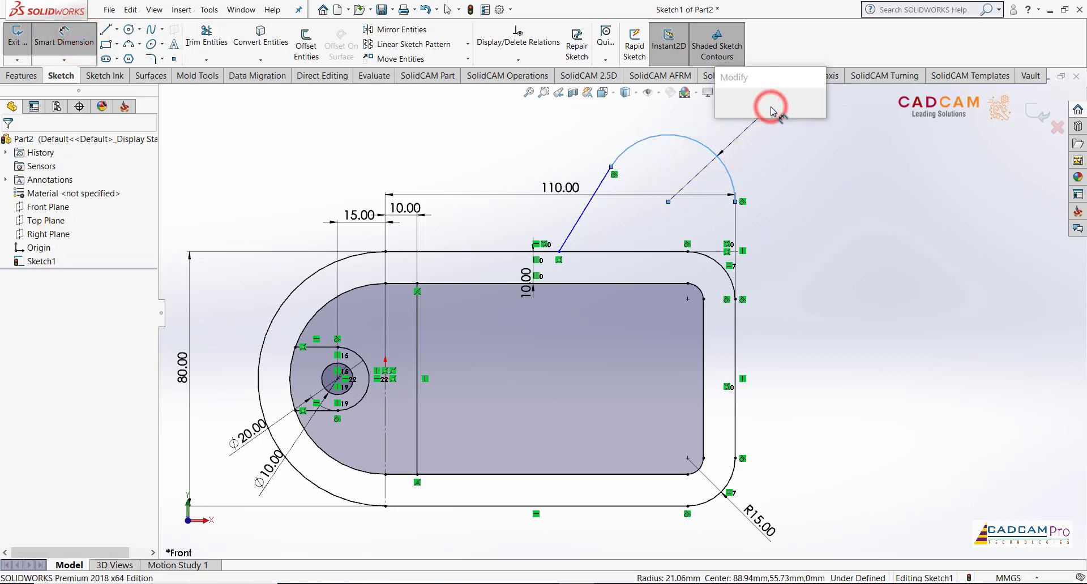
text(15)
key(Return)
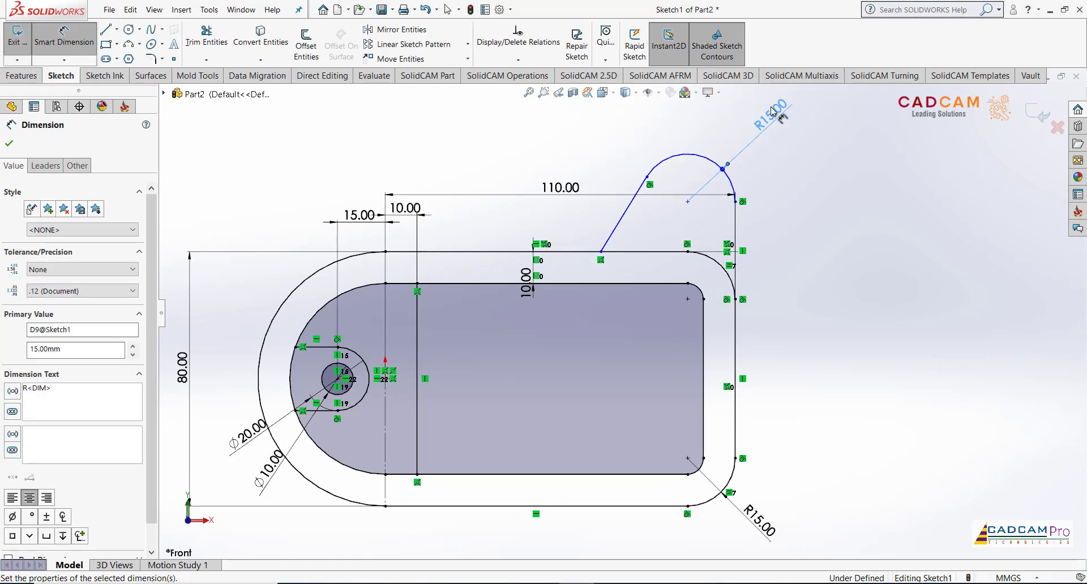
click(777, 162)
Dimension the vertical distance between the lug arc's center and the outer outline's top edge as 15 mm
click(715, 161)
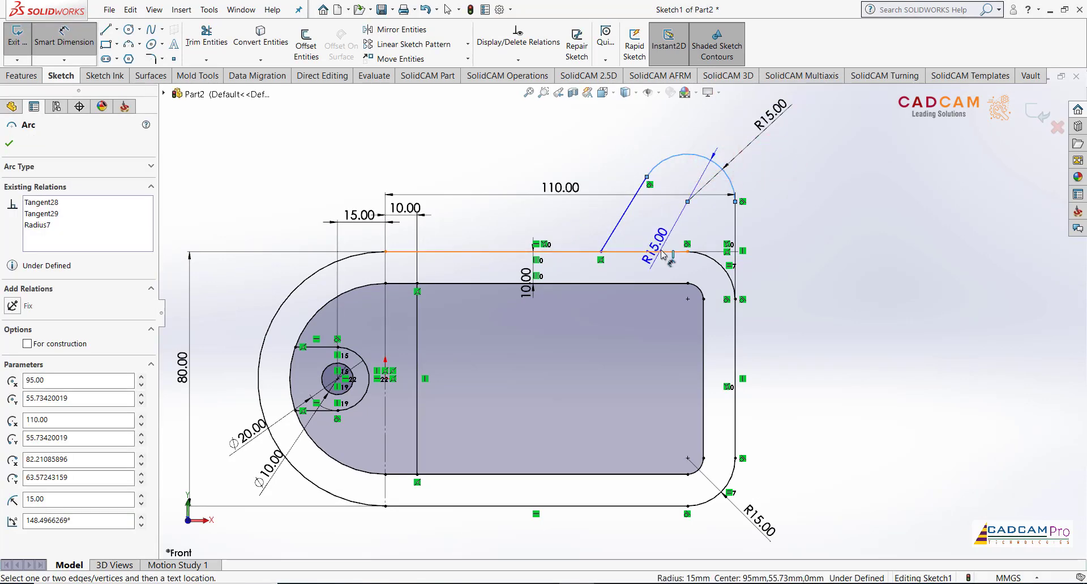
click(656, 249)
click(808, 224)
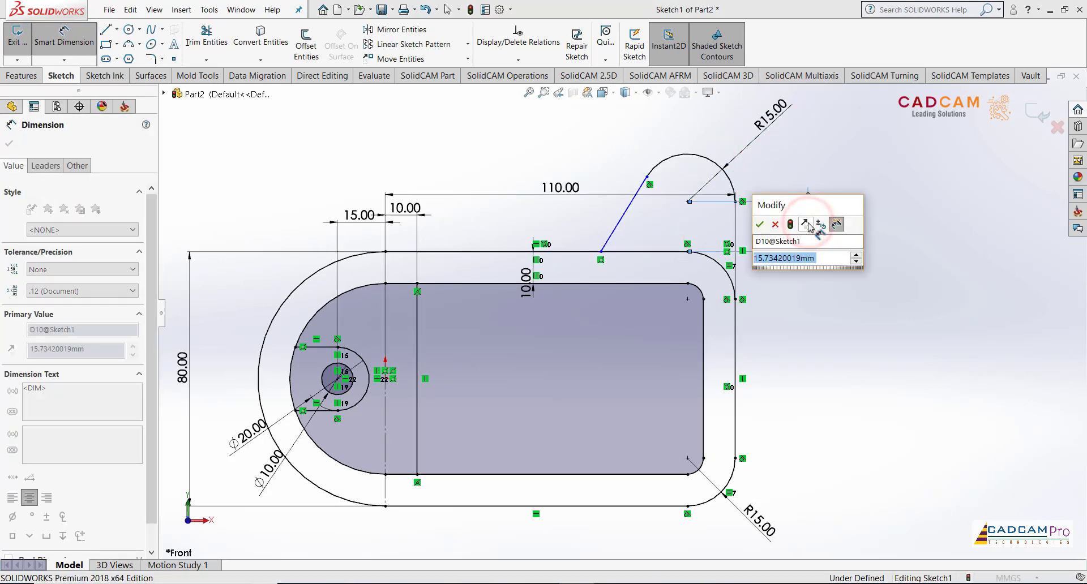
text(15)
click(760, 223)
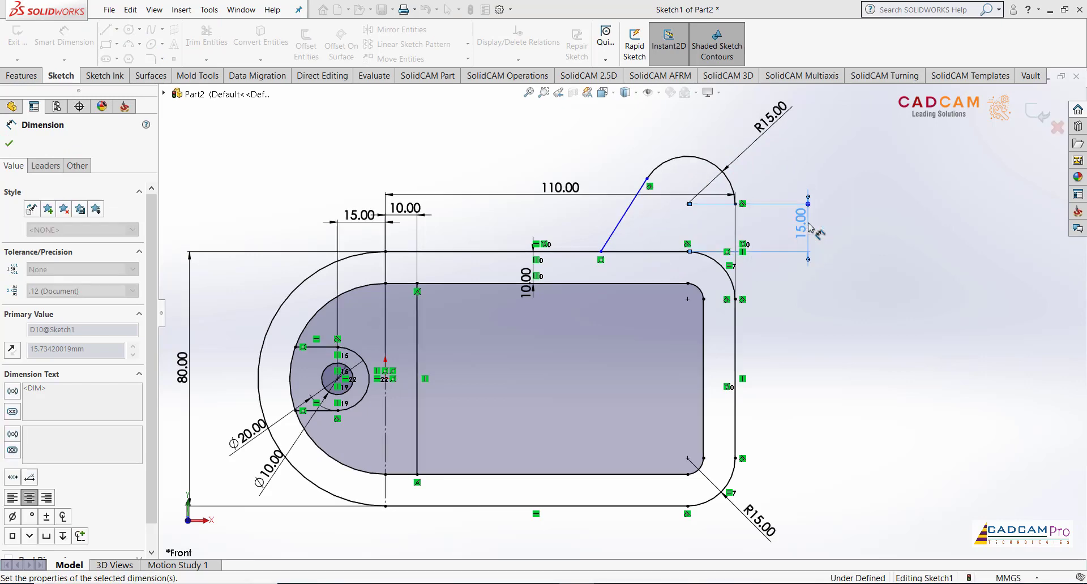
Dimension the horizontal distance between the lug arc's center and the sloped line's lower end as 40 mm
click(704, 163)
click(601, 250)
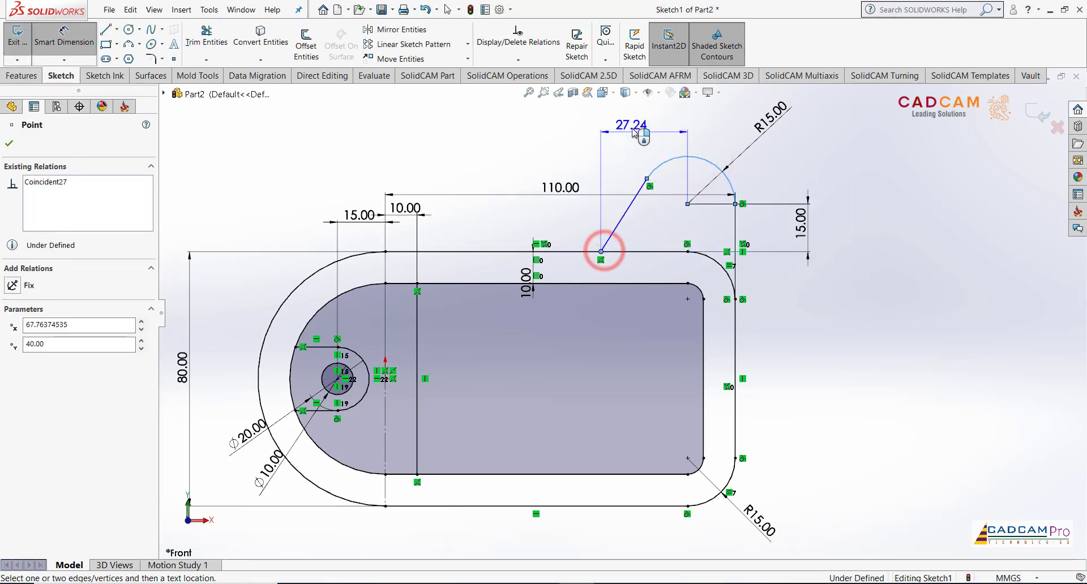
click(641, 129)
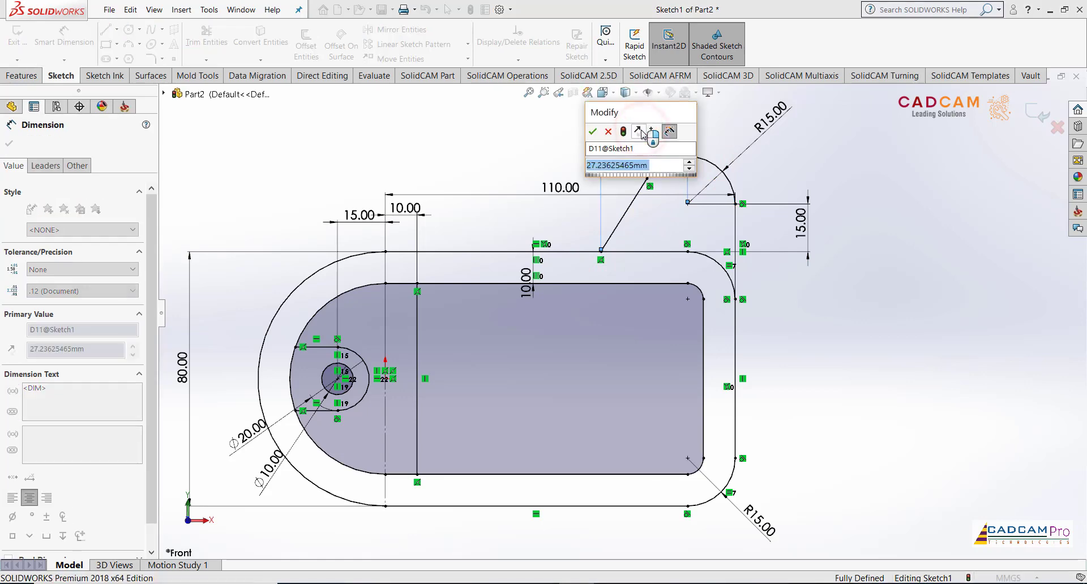
text(40)
key(Return)
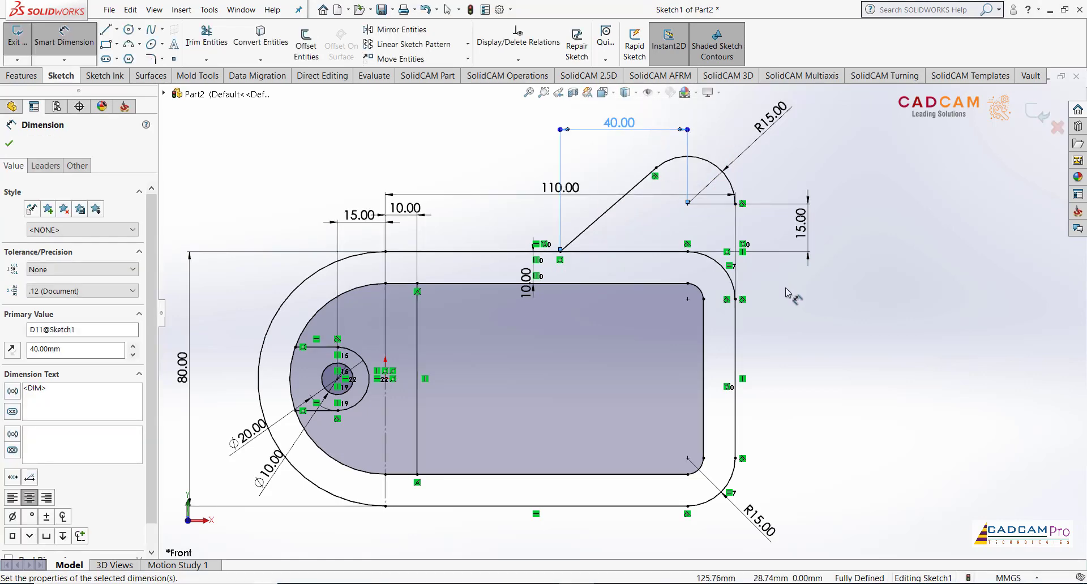
key(f)
key(Escape)
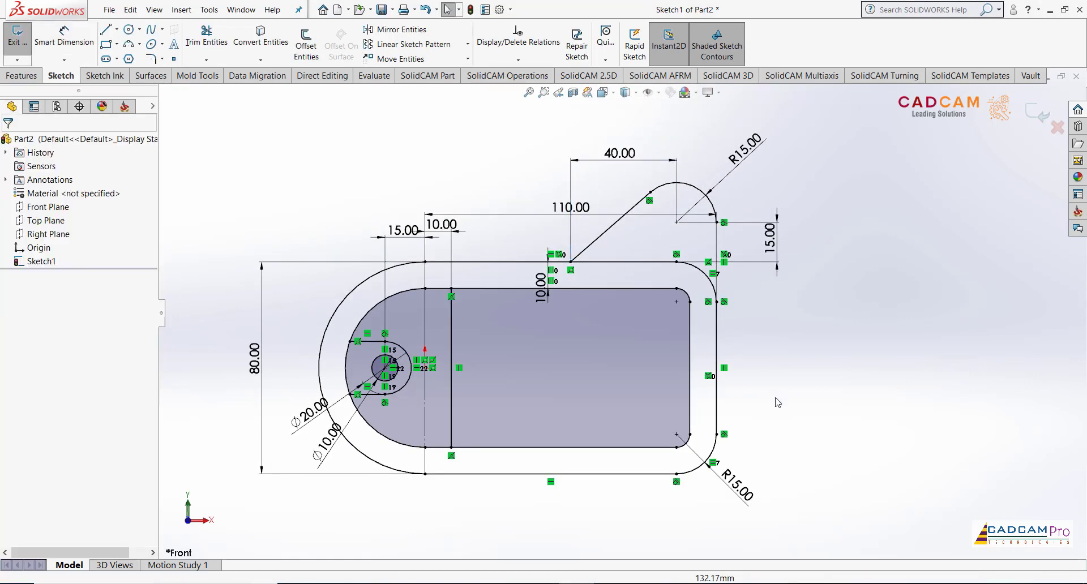
Sketch a 100 mm horizontal line from the origin to the inner pocket's right edge and convert it to construction geometry
scroll(777, 405, down, 1)
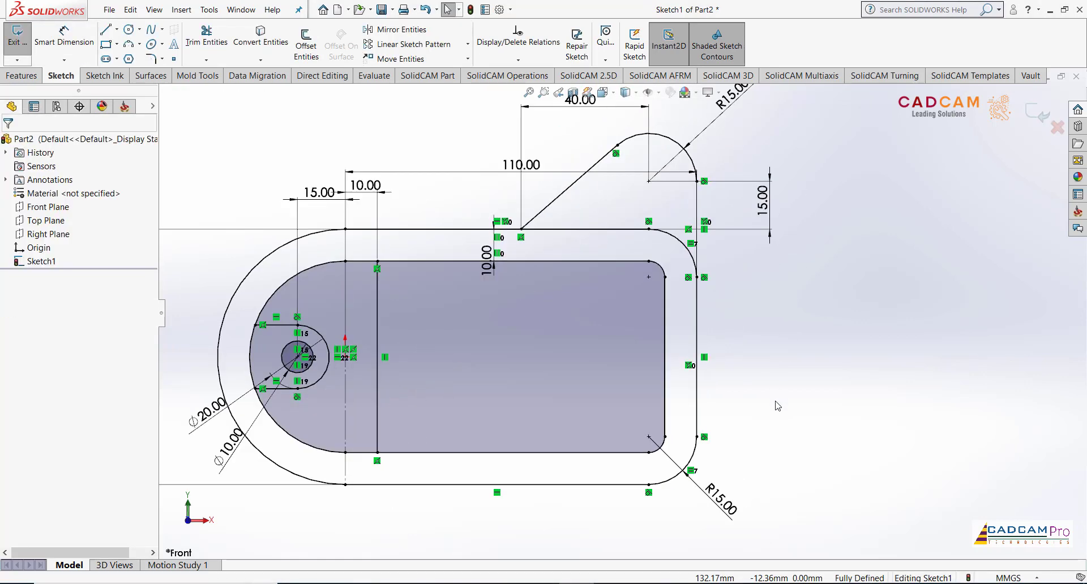
click(105, 29)
click(345, 357)
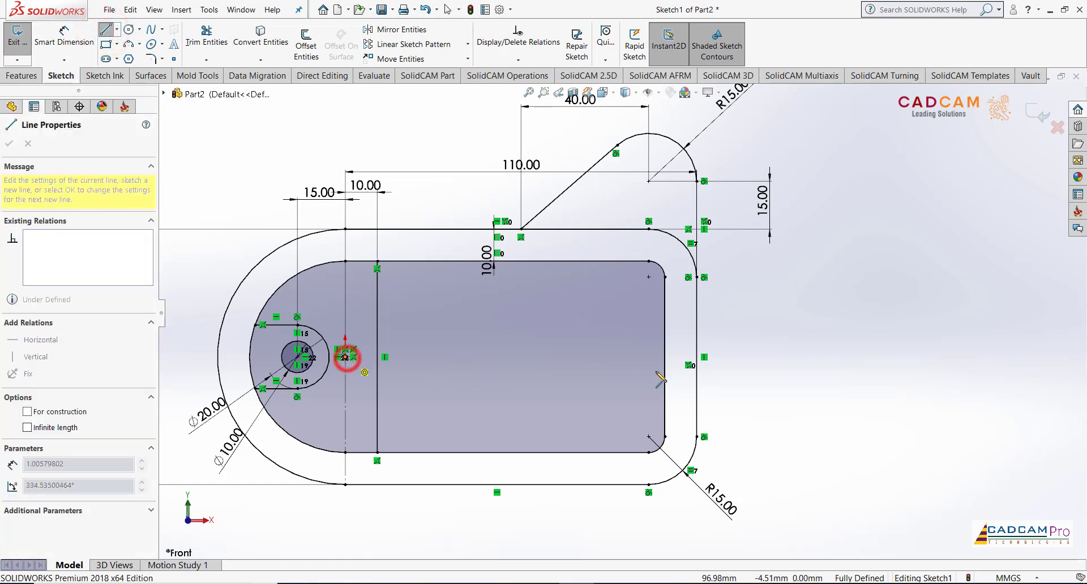
click(665, 355)
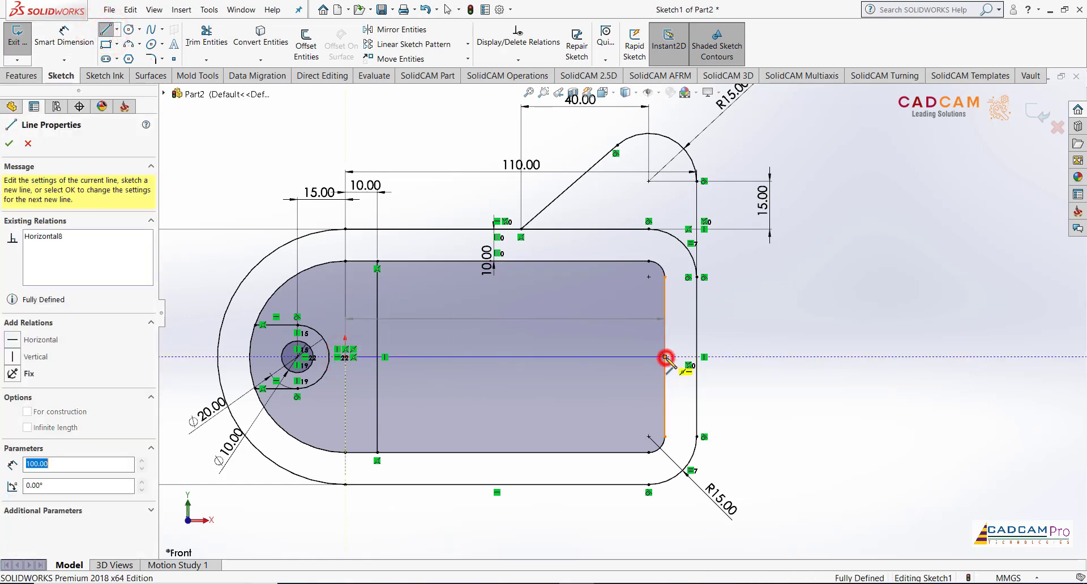
key(Escape)
click(625, 358)
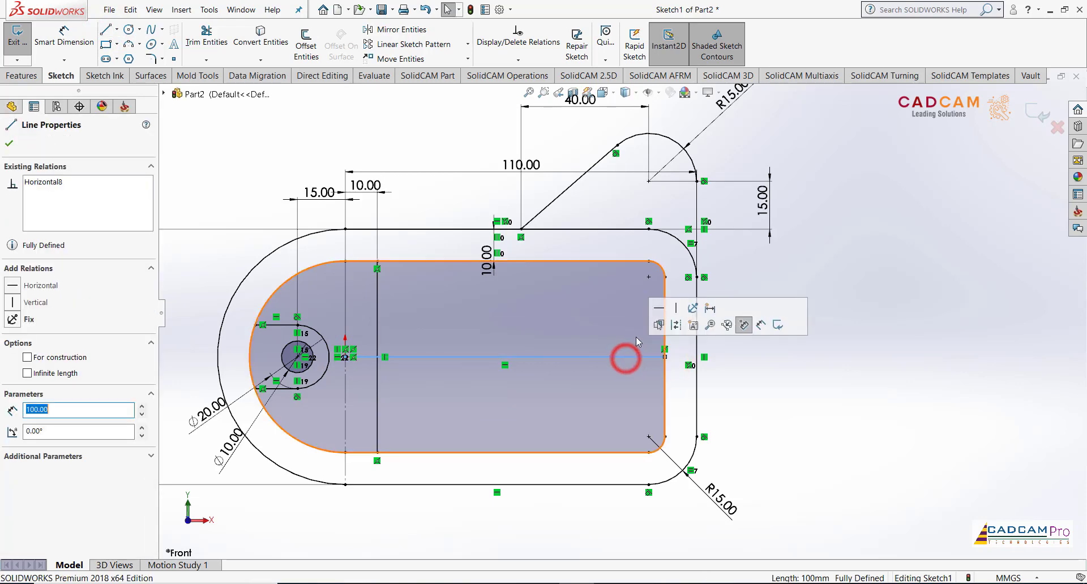
click(674, 327)
click(811, 338)
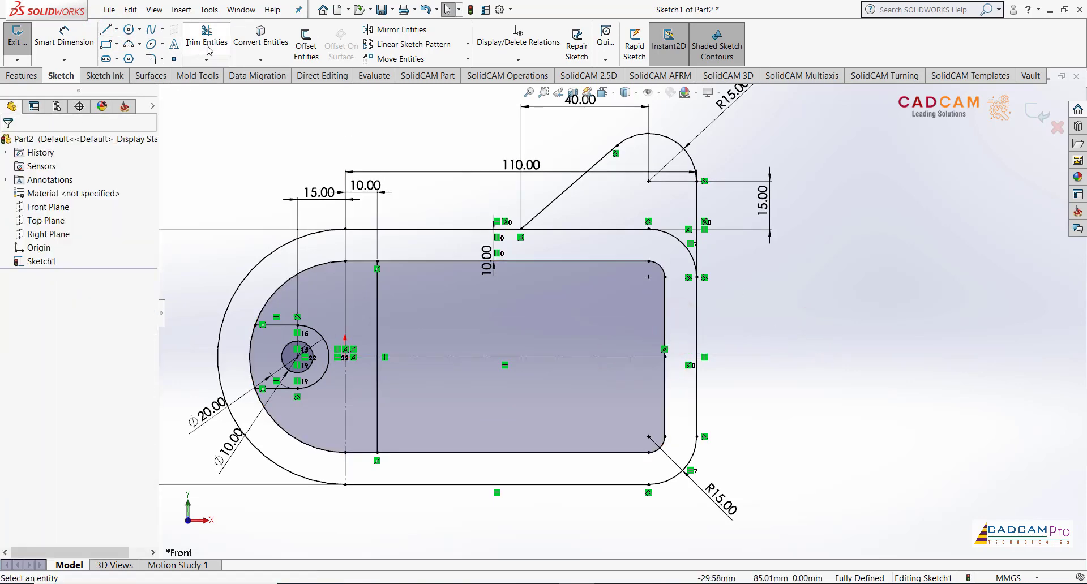
Mirror the lug's sloped line, arc and vertical line about the horizontal construction line, and exit the sketch
click(401, 30)
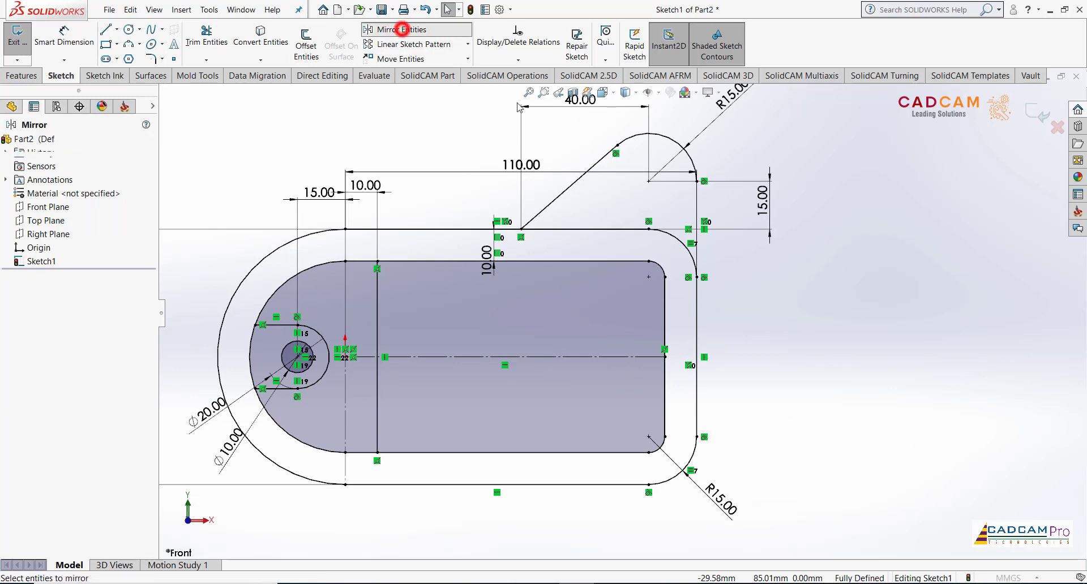
click(569, 184)
click(649, 136)
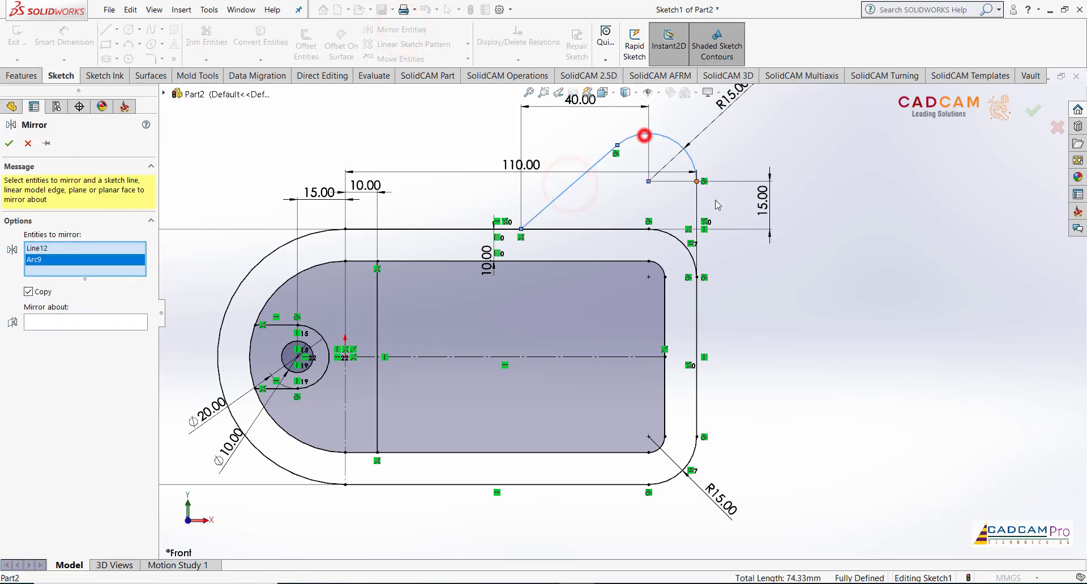
click(697, 205)
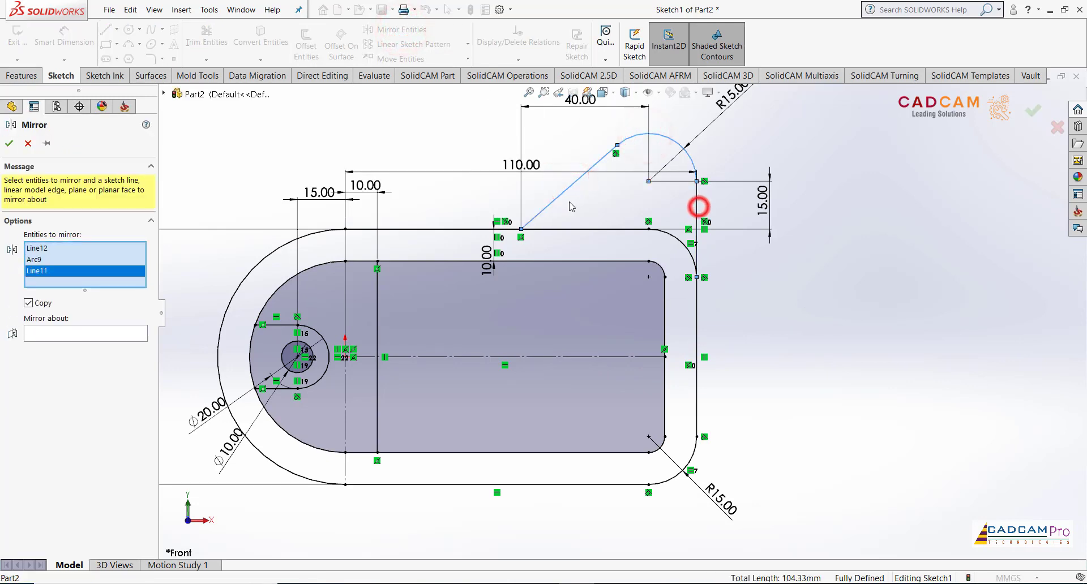
click(97, 332)
click(490, 358)
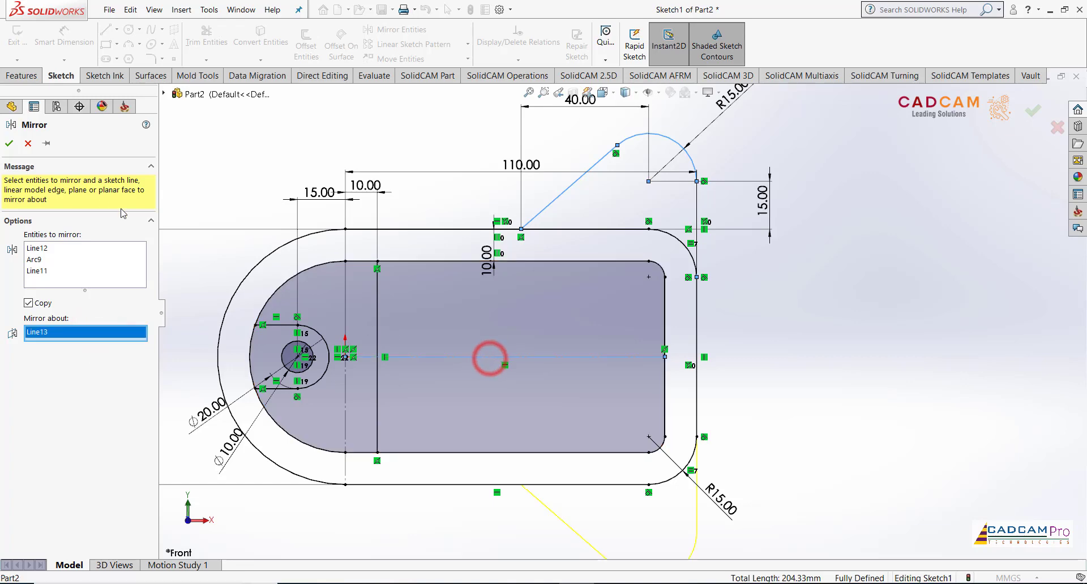
scroll(536, 244, up, 1)
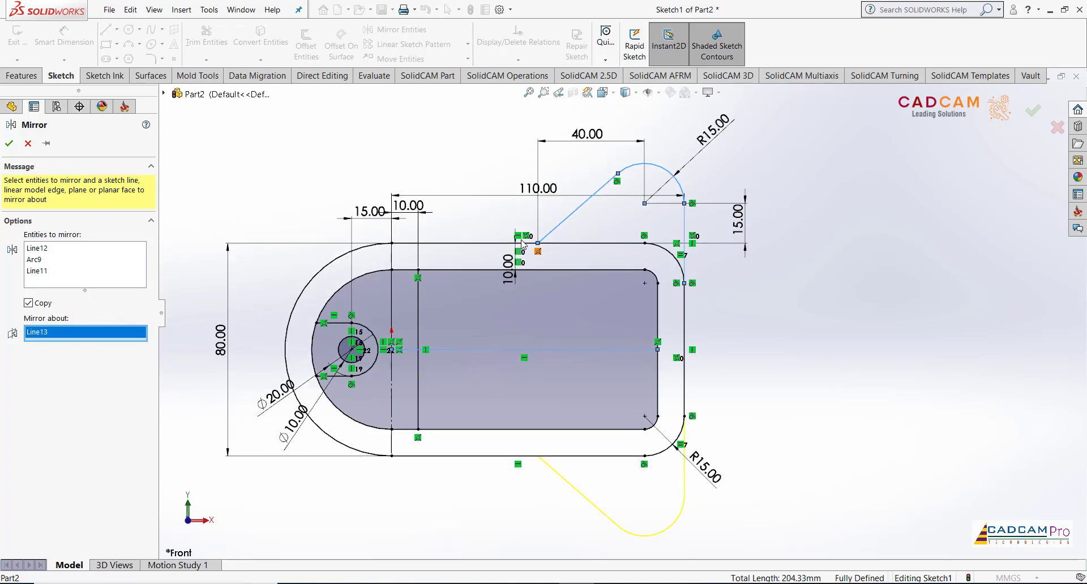
click(9, 143)
click(444, 151)
scroll(624, 314, up, 1)
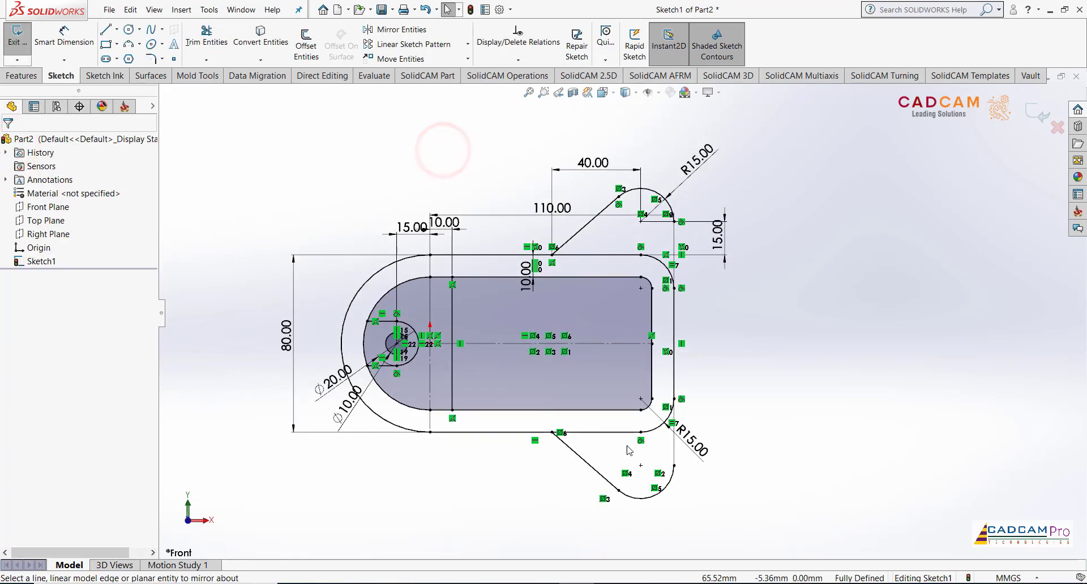
click(572, 583)
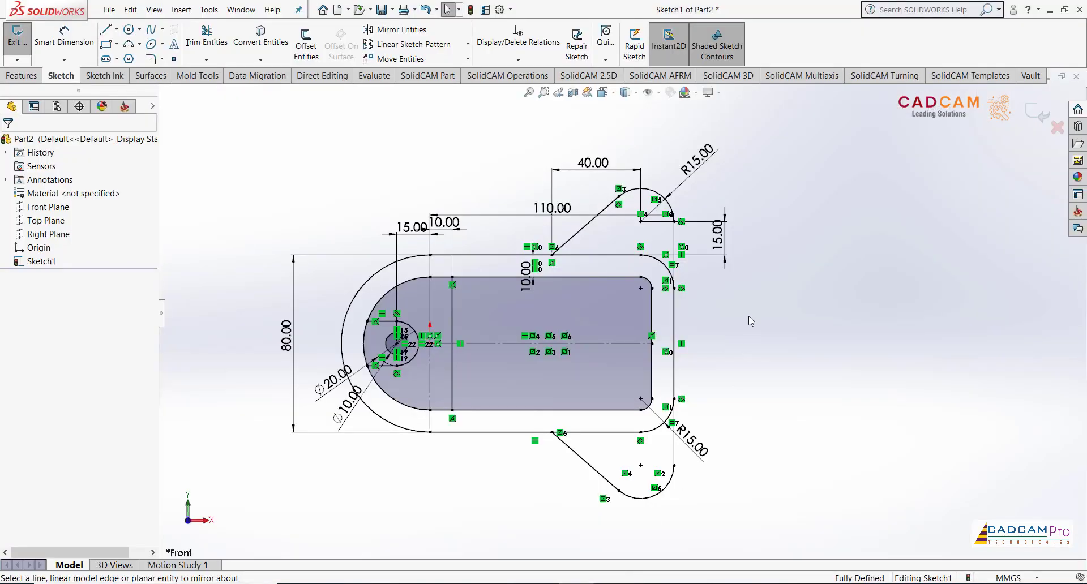
click(1040, 113)
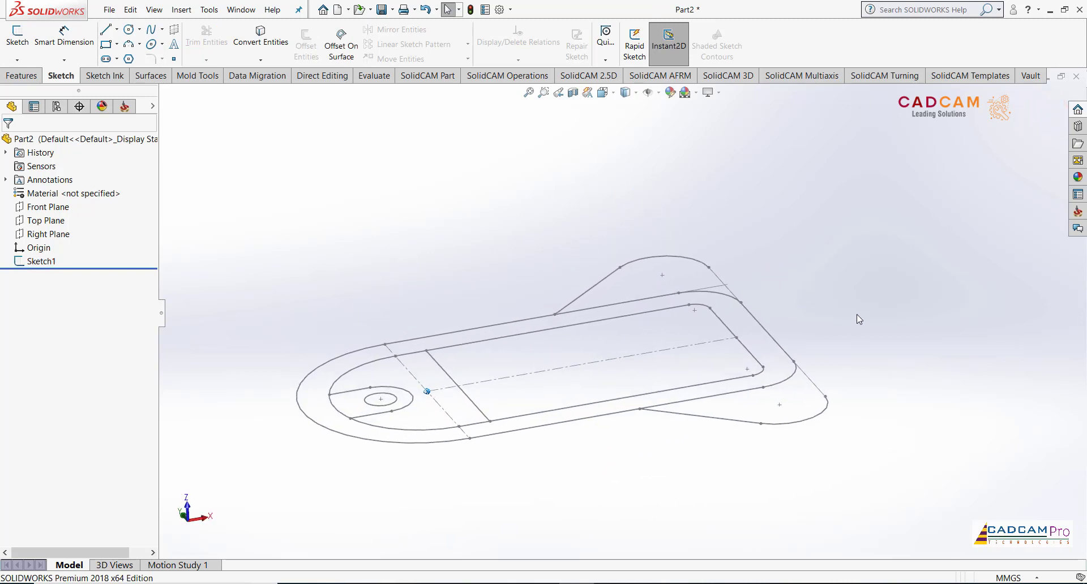
Start a boss extrusion of the base sketch, turn off Thin Feature and clear the selected open outline contour
click(21, 76)
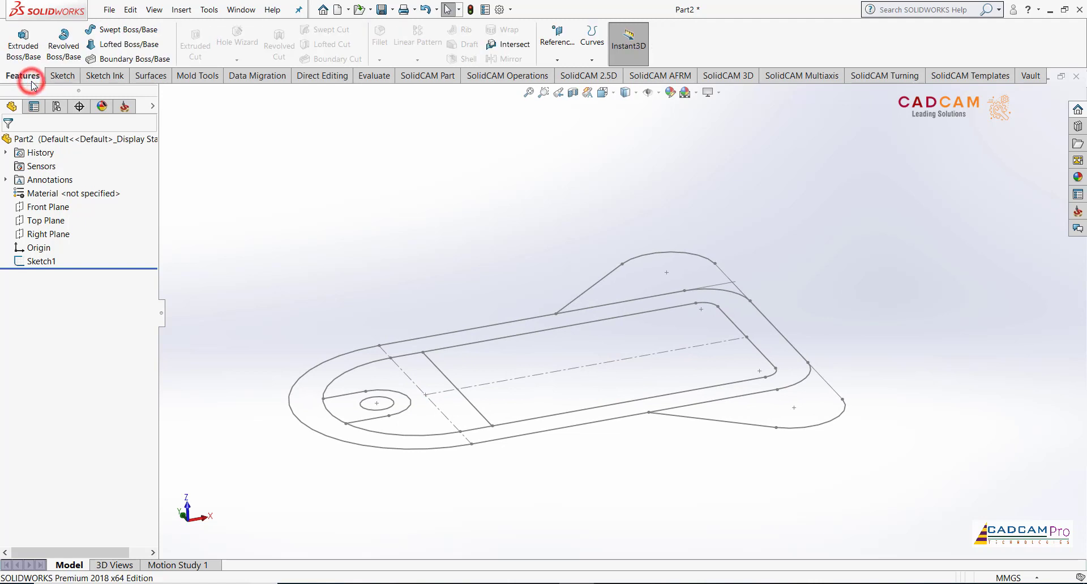
click(23, 51)
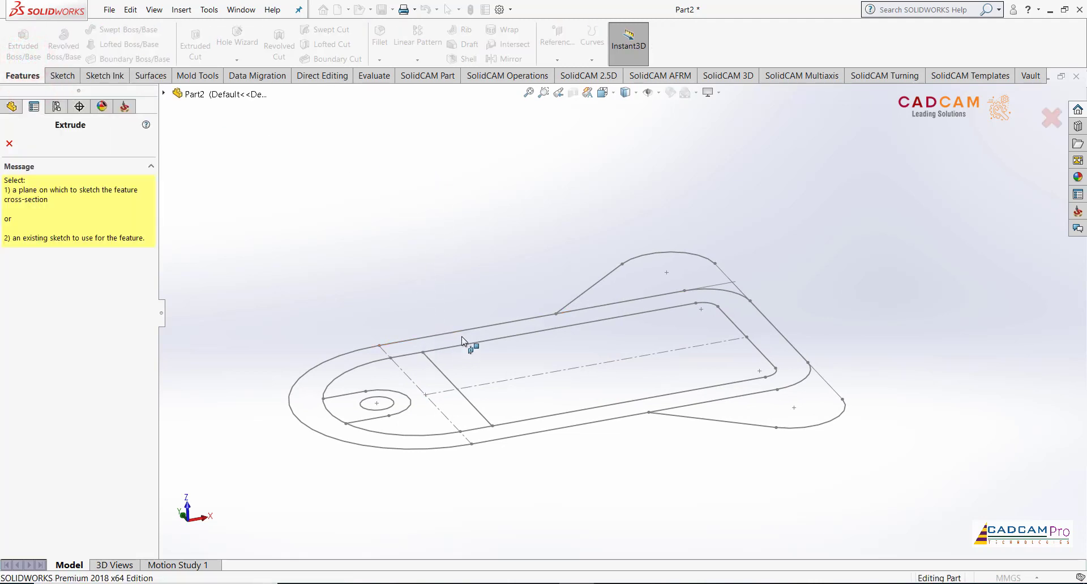
click(613, 420)
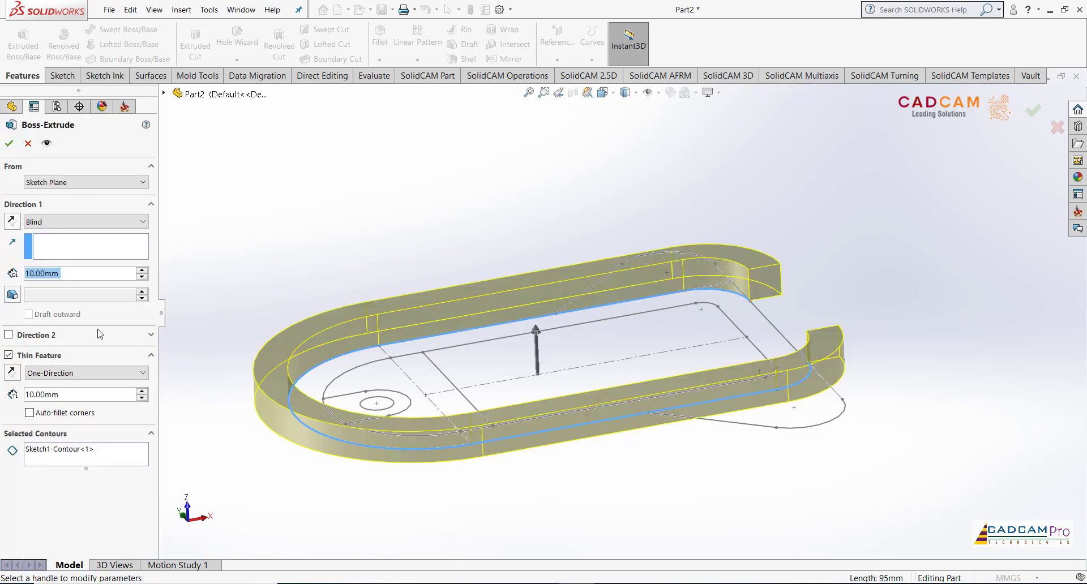
click(66, 455)
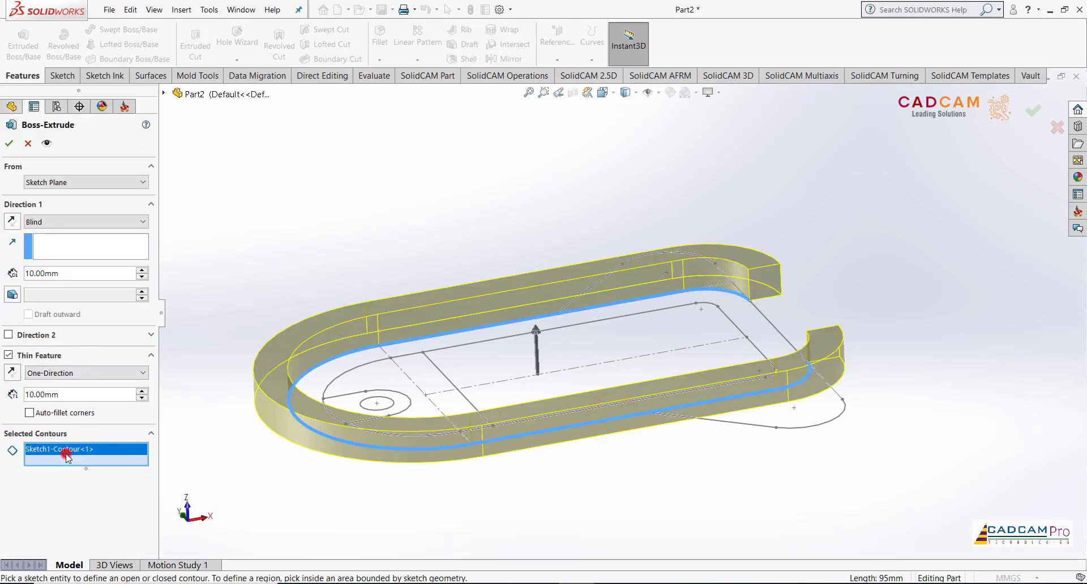
click(8, 355)
right_click(87, 397)
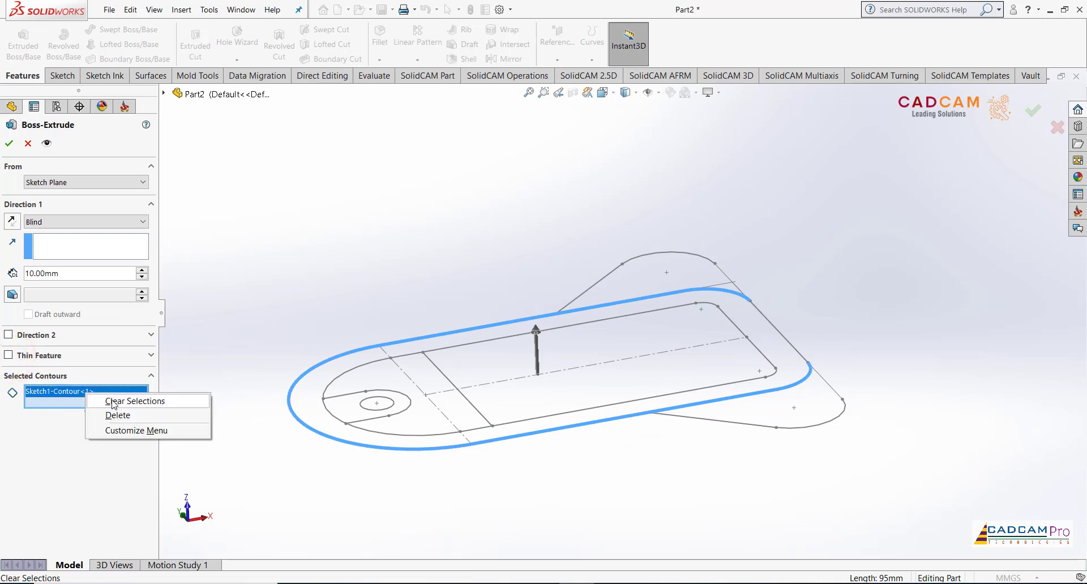
click(113, 401)
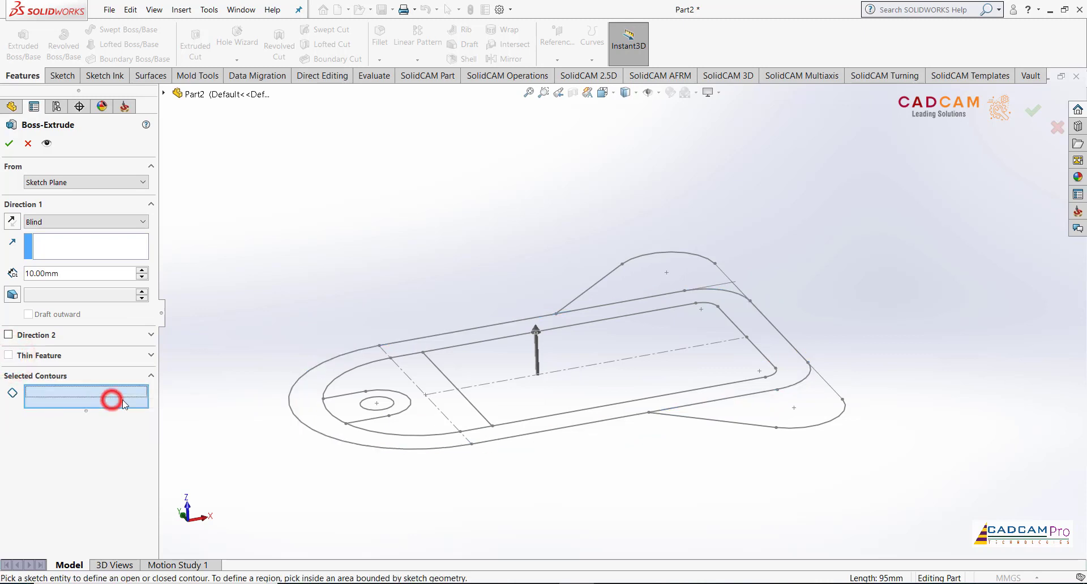
Extrude the wall region between the base sketch's outer and inner outlines to a blind depth of 70 mm
click(308, 405)
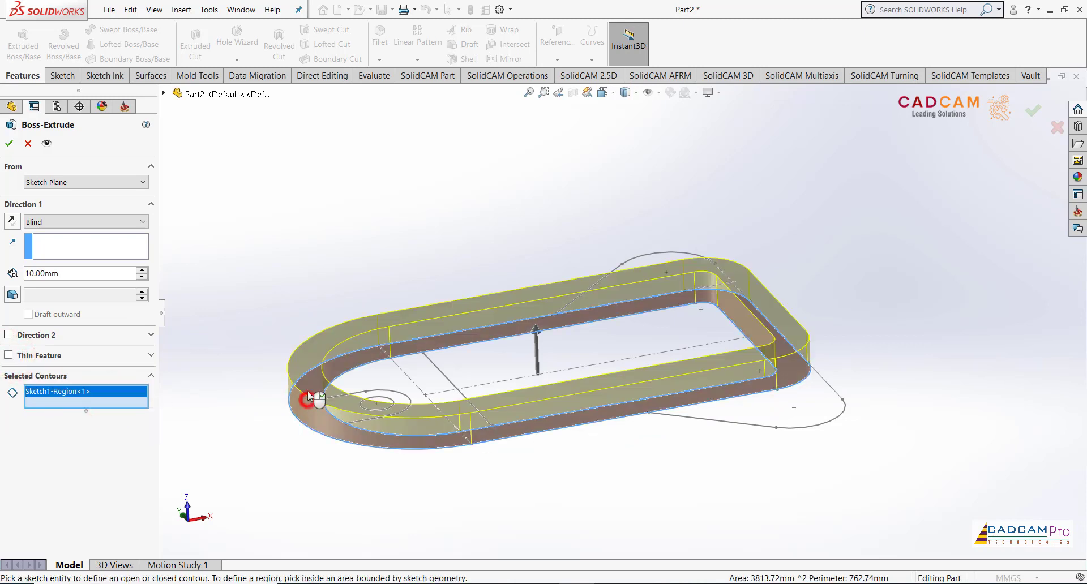
double_click(72, 275)
text(70)
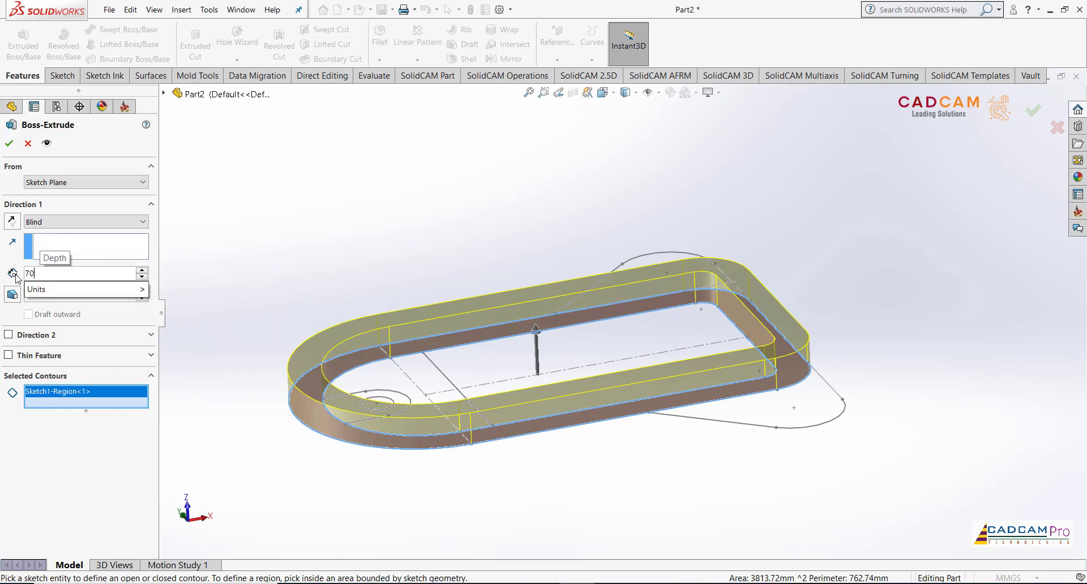
click(278, 206)
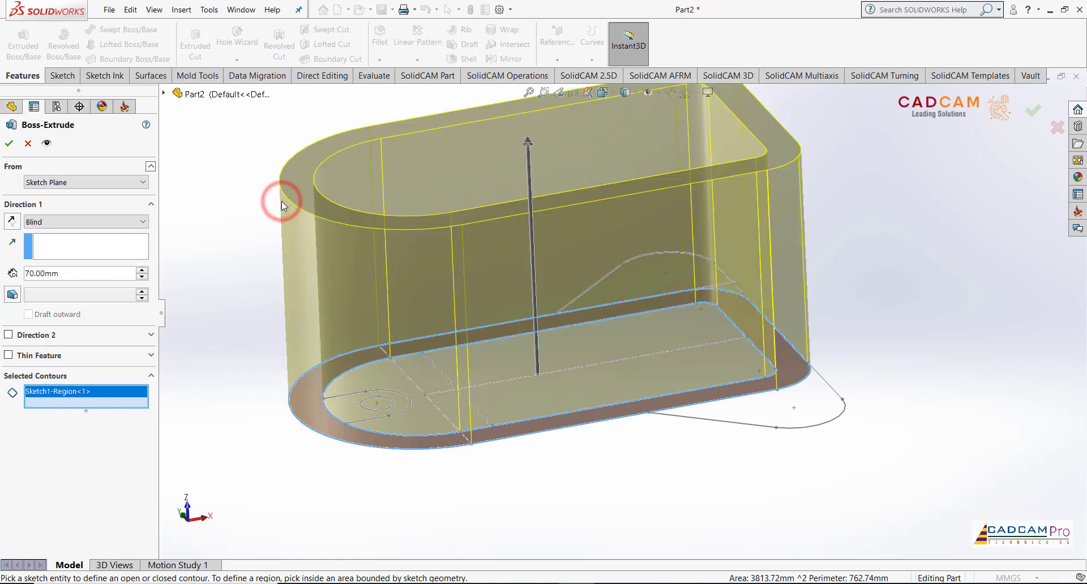
click(8, 145)
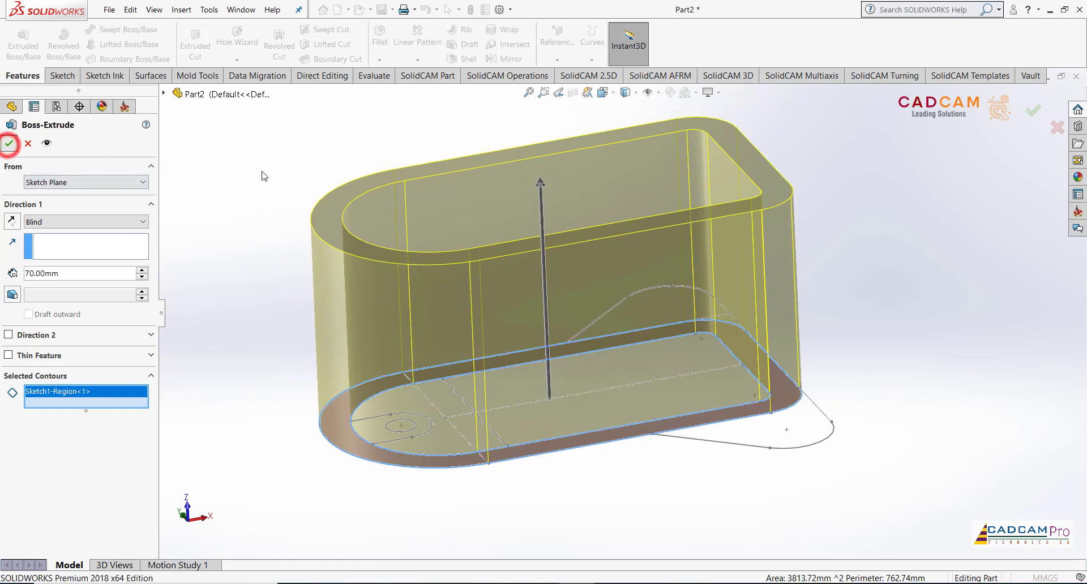
click(262, 171)
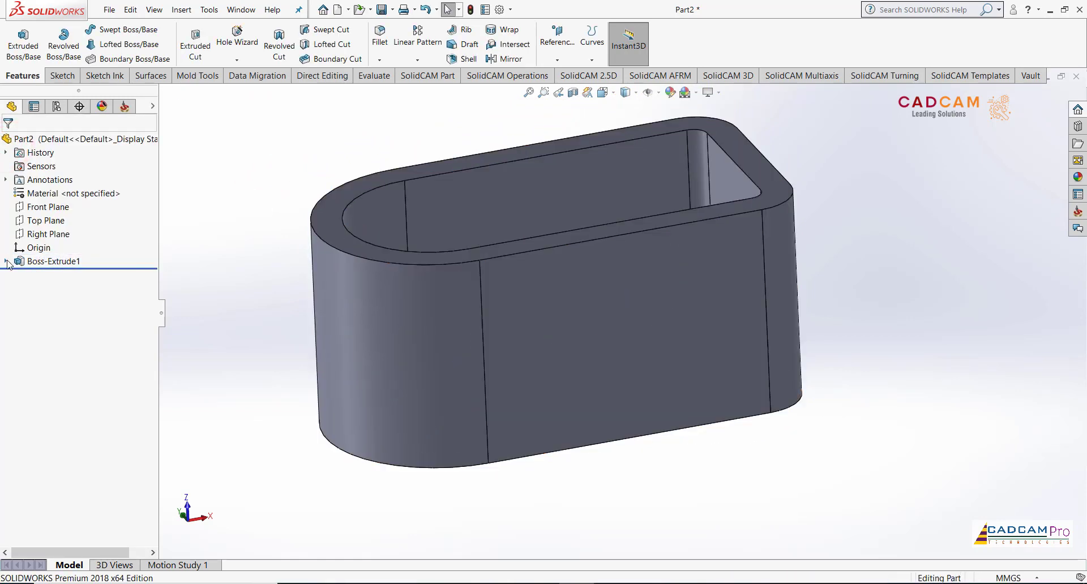
Show the base sketch of the wall extrusion so its remaining regions can be picked
click(6, 261)
click(47, 277)
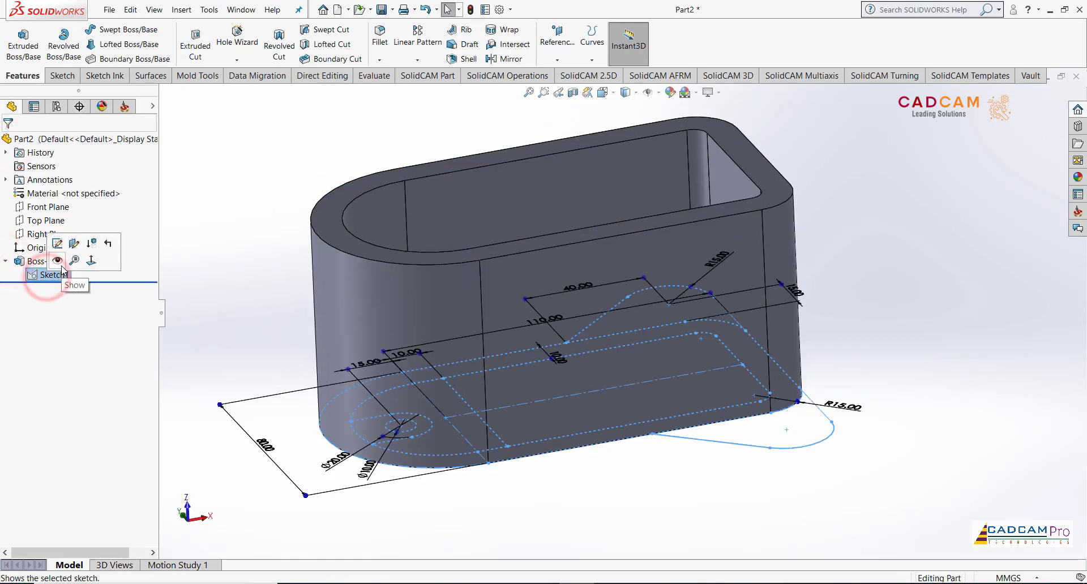
click(60, 264)
click(188, 264)
middle_drag(224, 267, 225, 155)
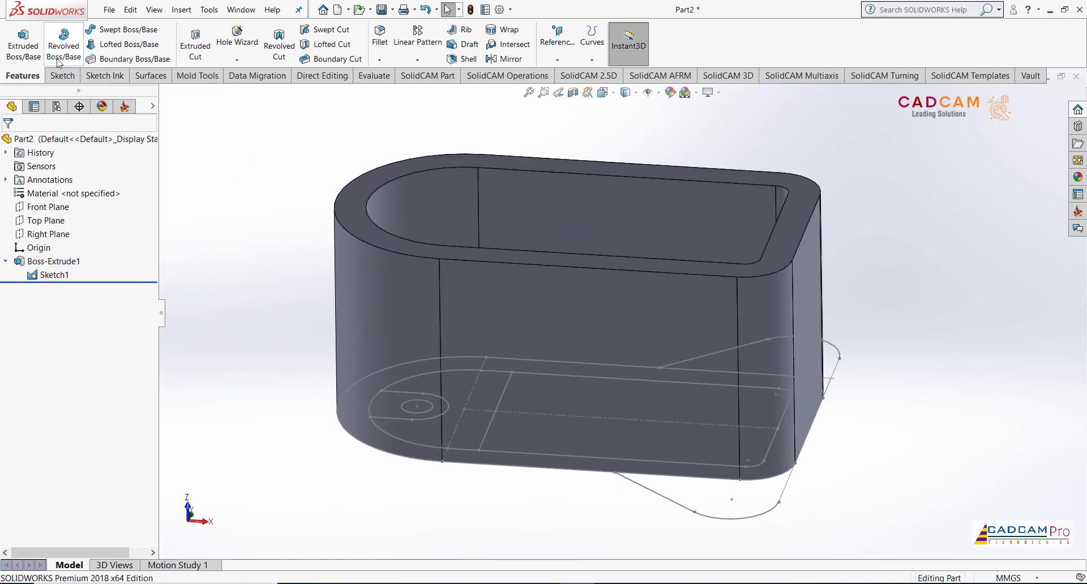
Start a boss extrusion from the shown base sketch, turn off Thin Feature and clear the selected straight line contour
click(23, 45)
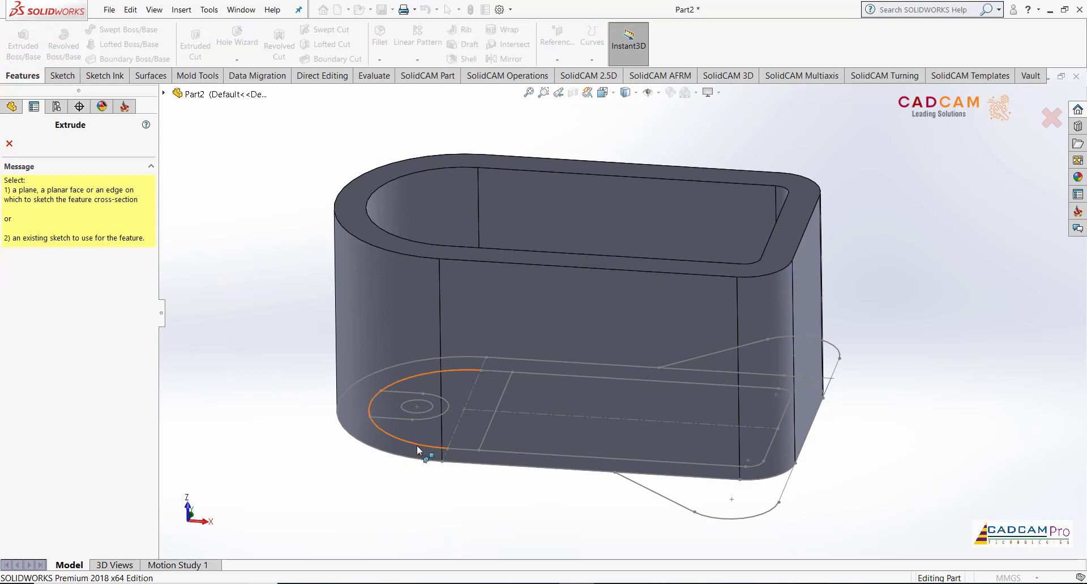
click(488, 438)
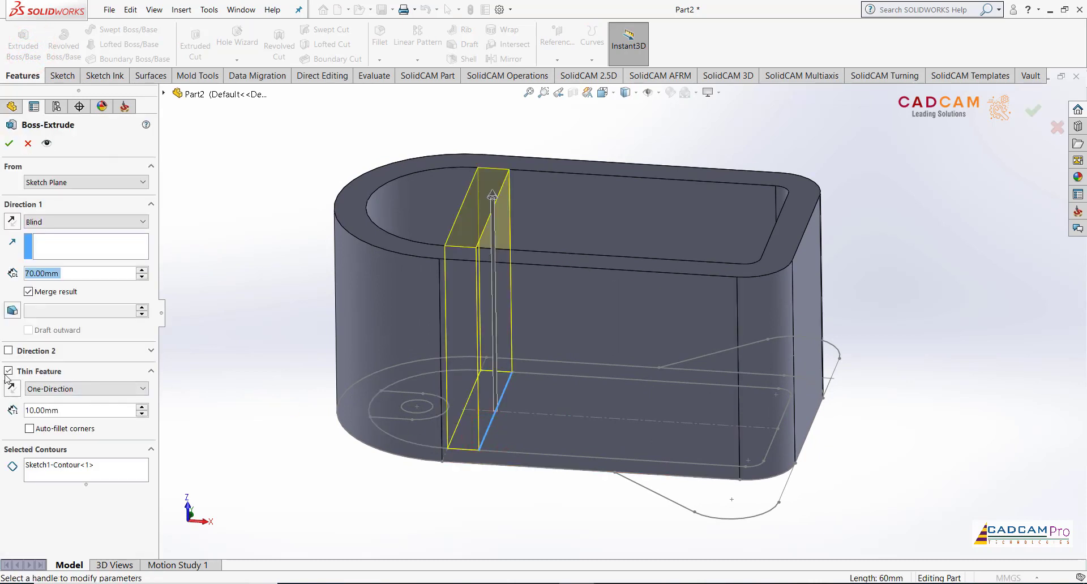
click(8, 371)
click(73, 413)
right_click(79, 414)
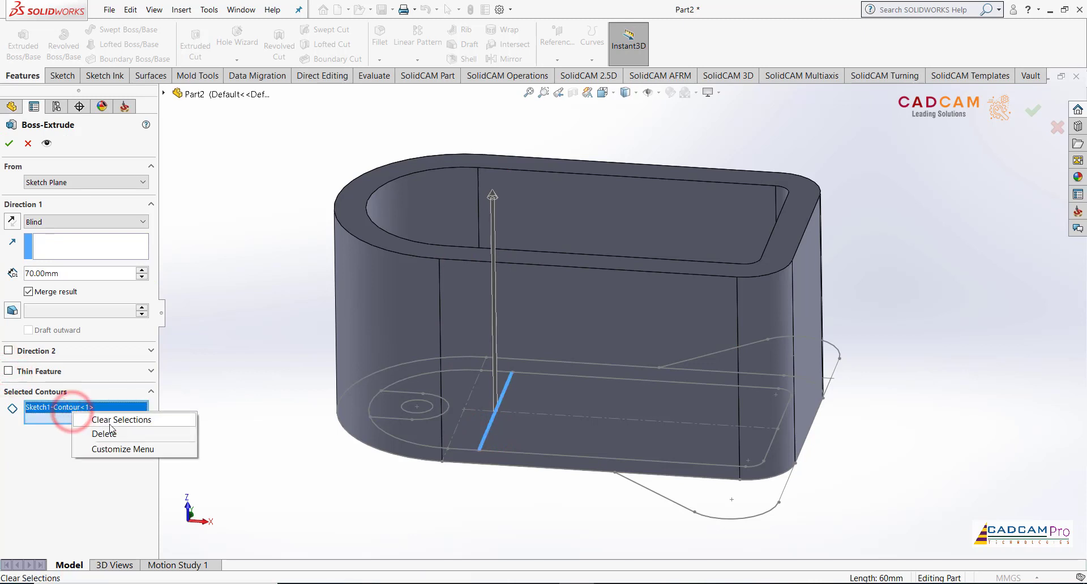
click(108, 421)
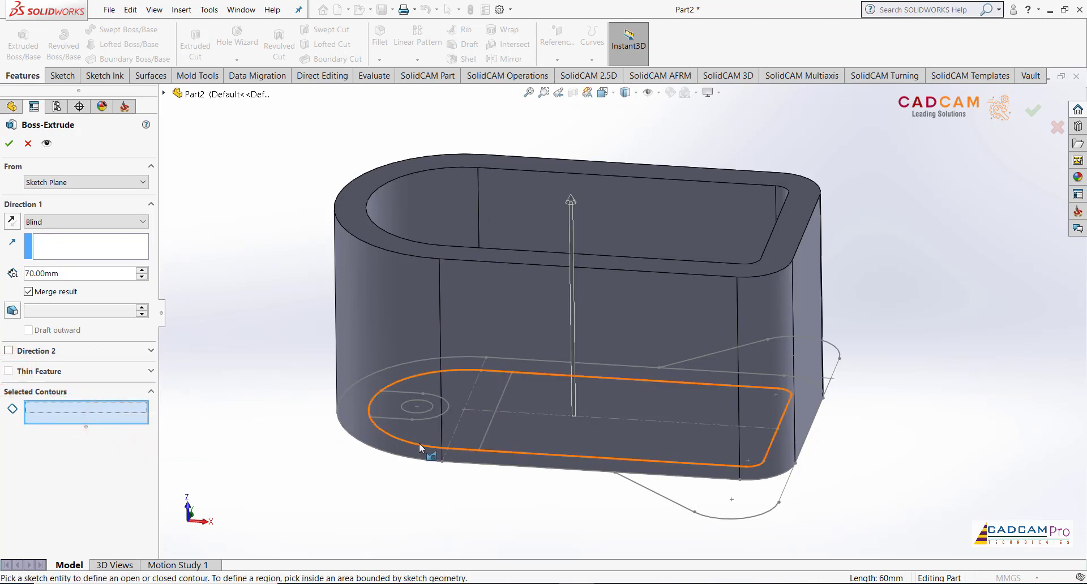
Extrude the pocket's rounded-end region and the U-shaped region around the small circle by 25 mm, excluding the circle itself
mouse_move(418, 442)
middle_down()
mouse_move(424, 503)
mouse_move(429, 351)
middle_up()
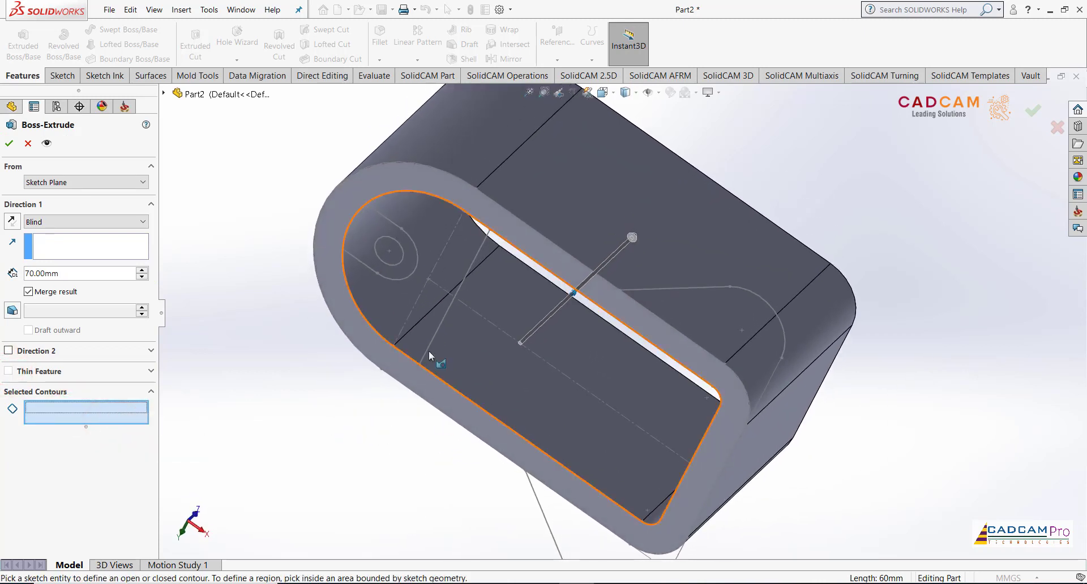
click(421, 322)
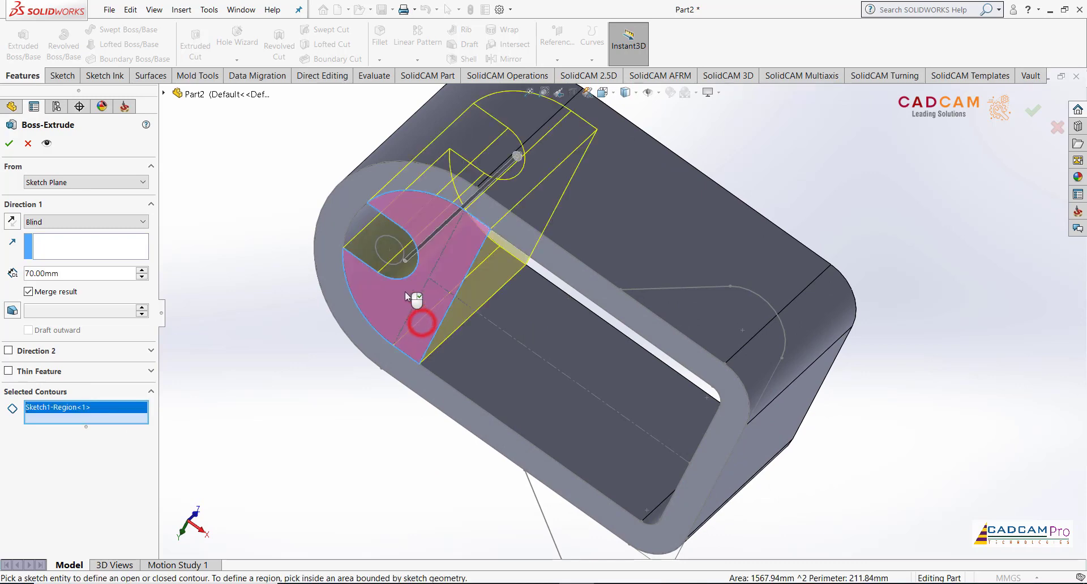
click(369, 246)
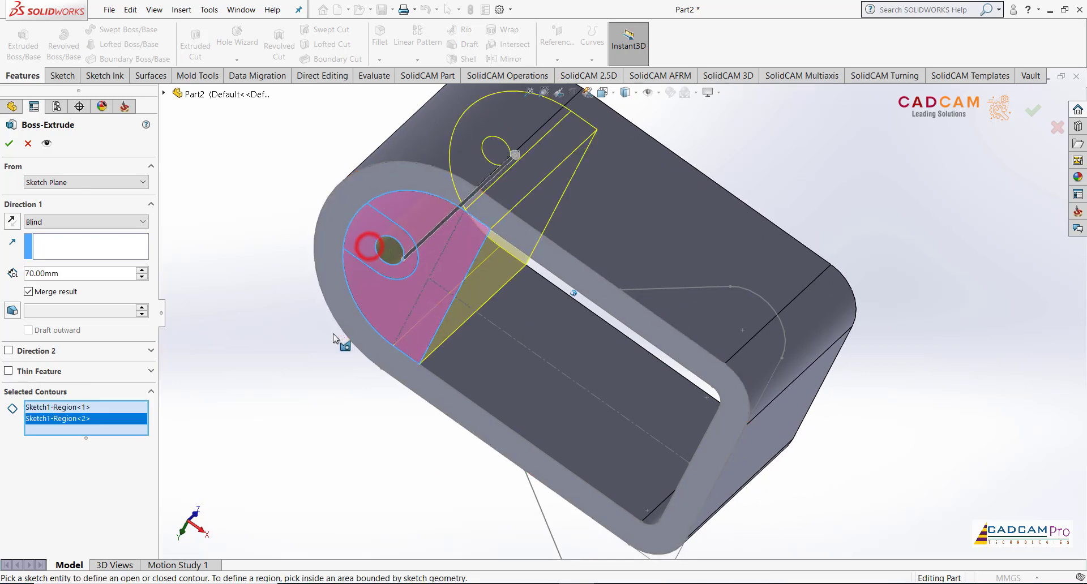
middle_drag(333, 334, 290, 333)
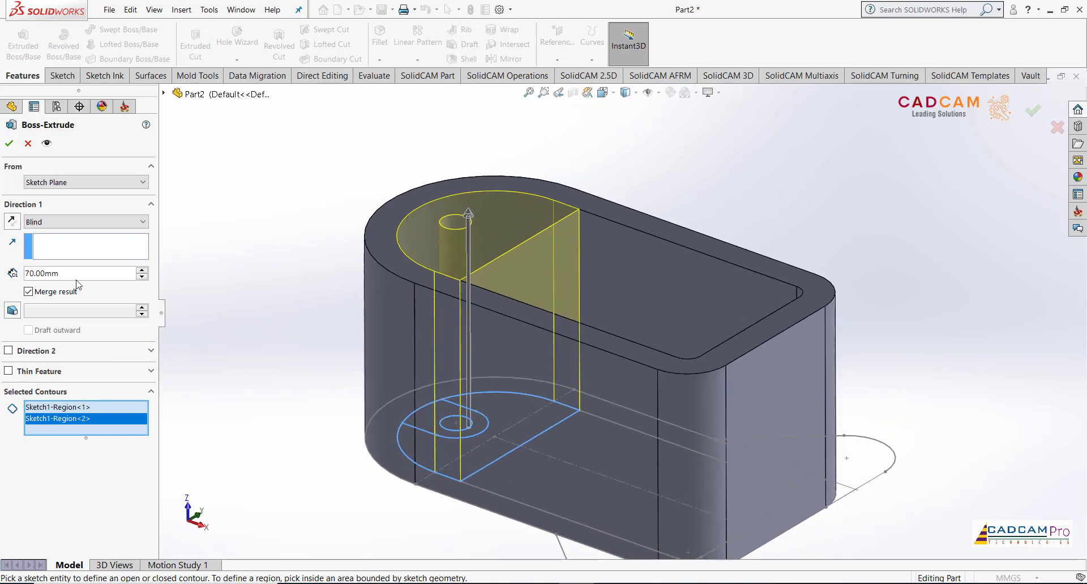
text(25)
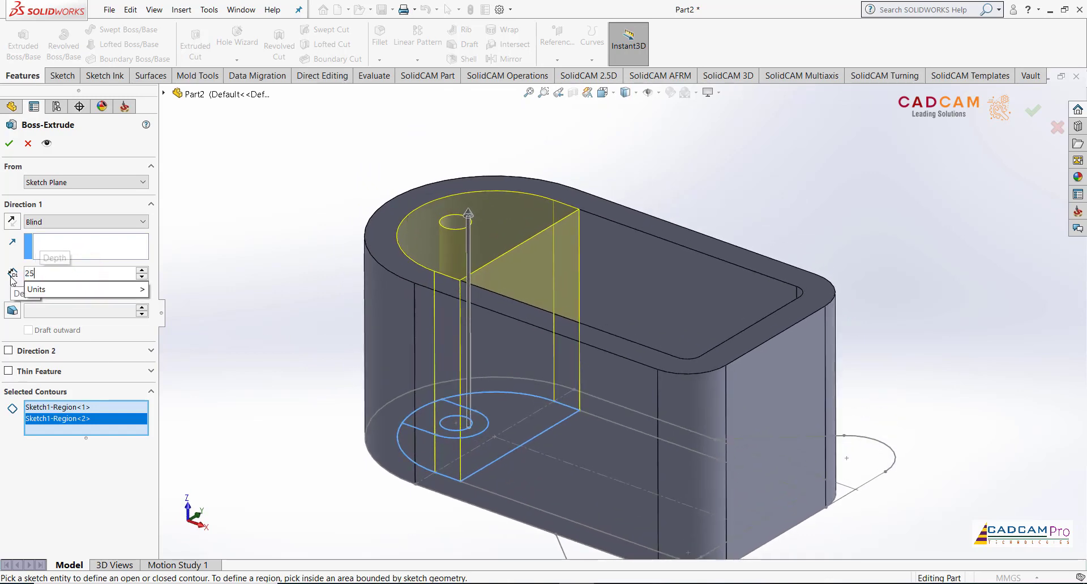
click(229, 229)
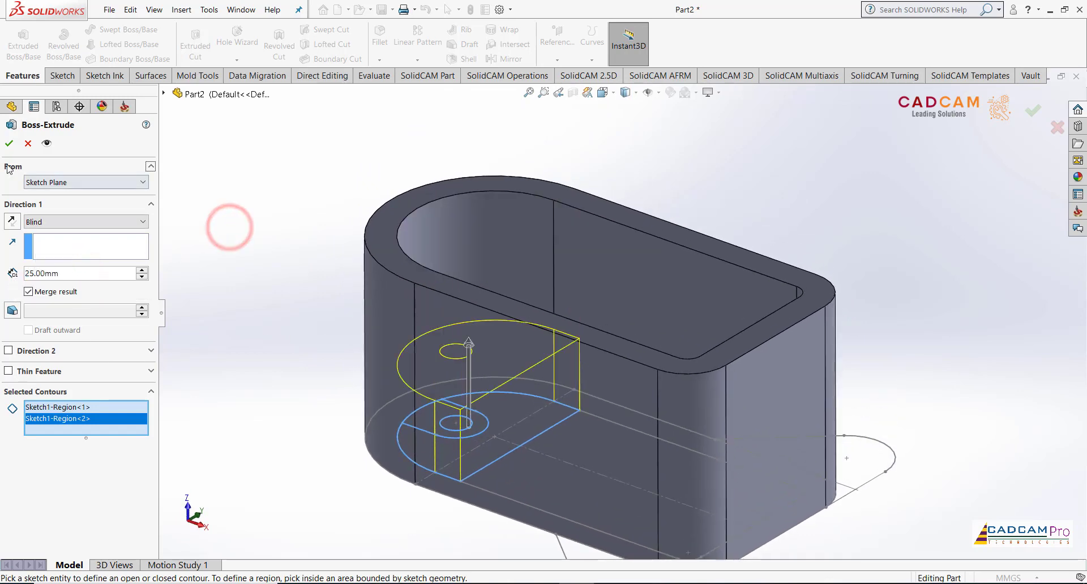
click(10, 144)
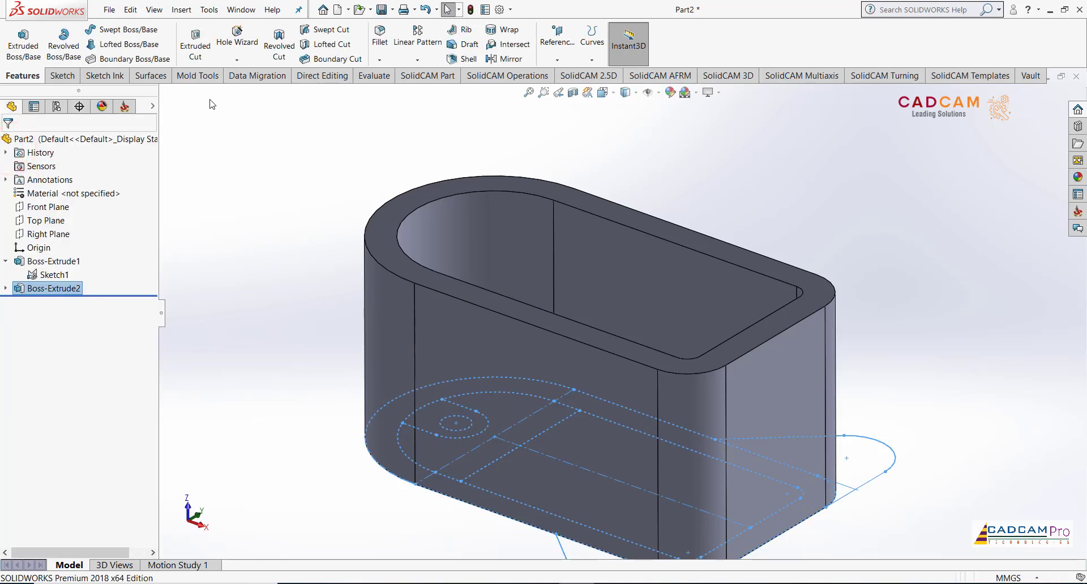
Start another boss extrusion of the base sketch, turn off Thin Feature and clear the selected open U-shaped contour
click(22, 41)
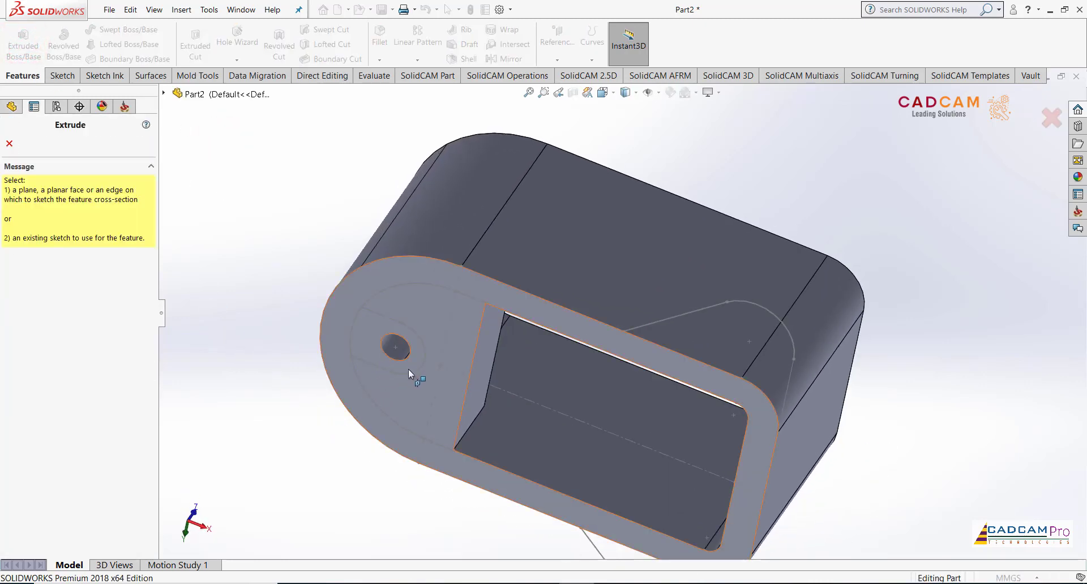
click(415, 374)
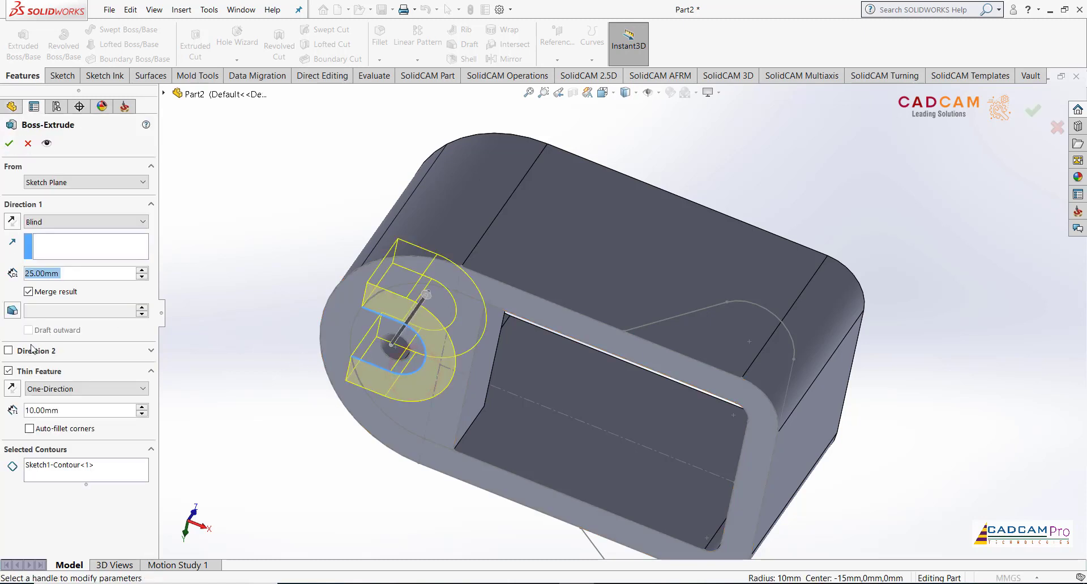
click(9, 370)
click(68, 408)
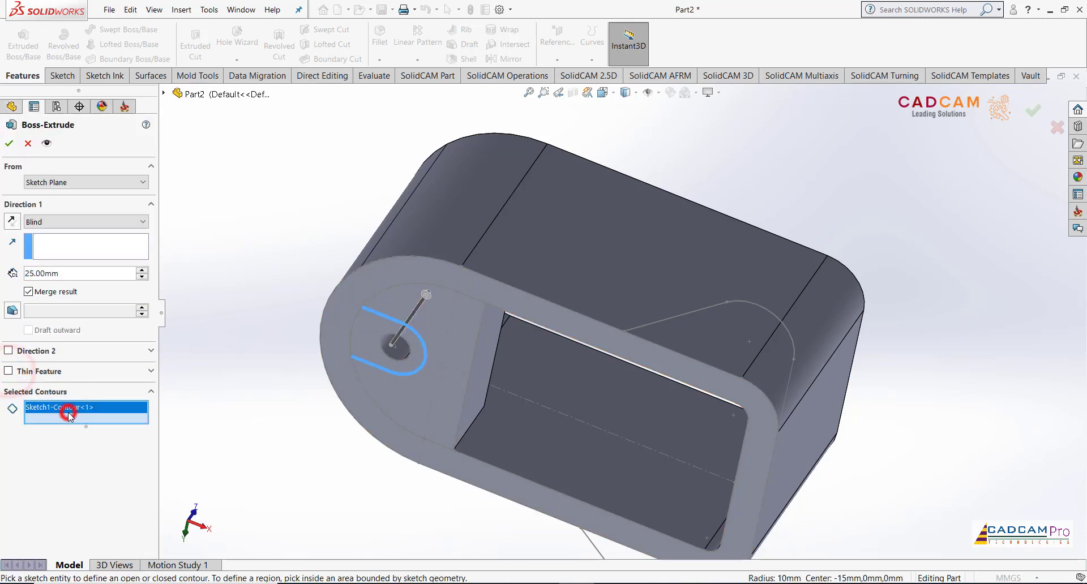
right_click(68, 412)
click(97, 422)
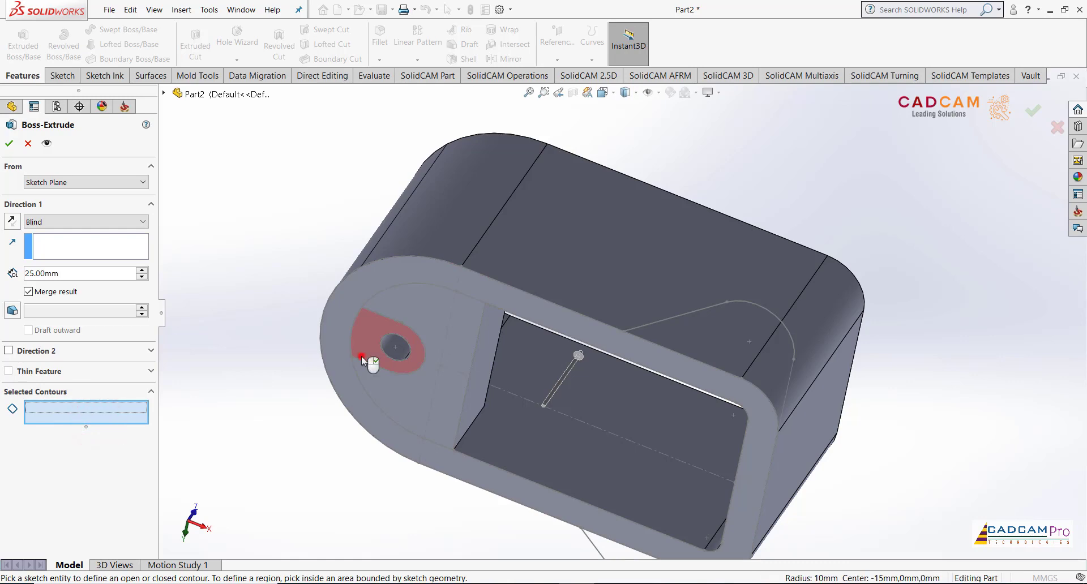
Extrude the U-shaped region around the small hole to a blind depth of 40 mm
click(361, 356)
middle_drag(261, 403, 294, 415)
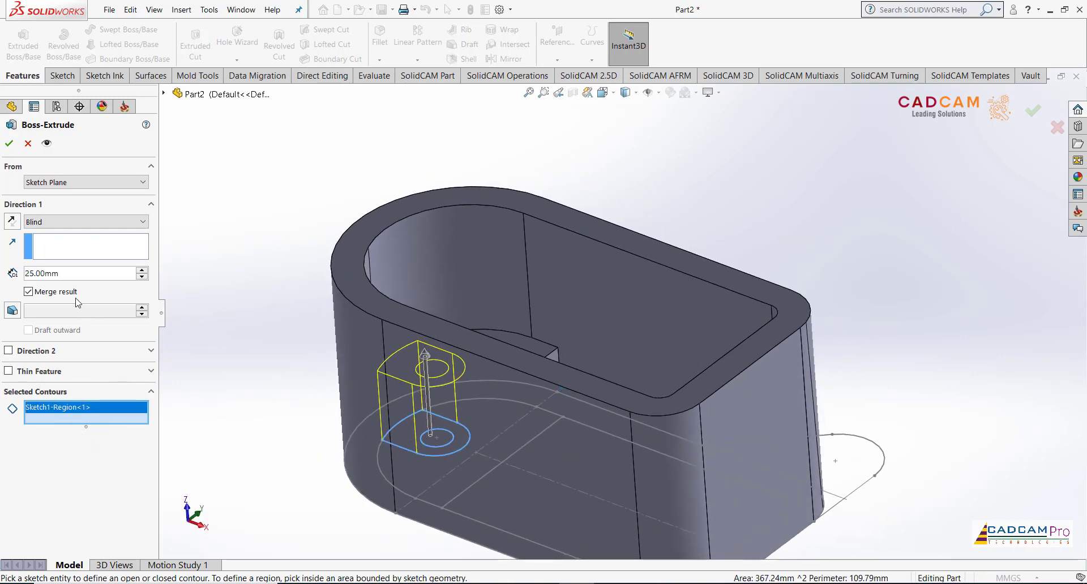
drag(86, 276, 4, 276)
text(40)
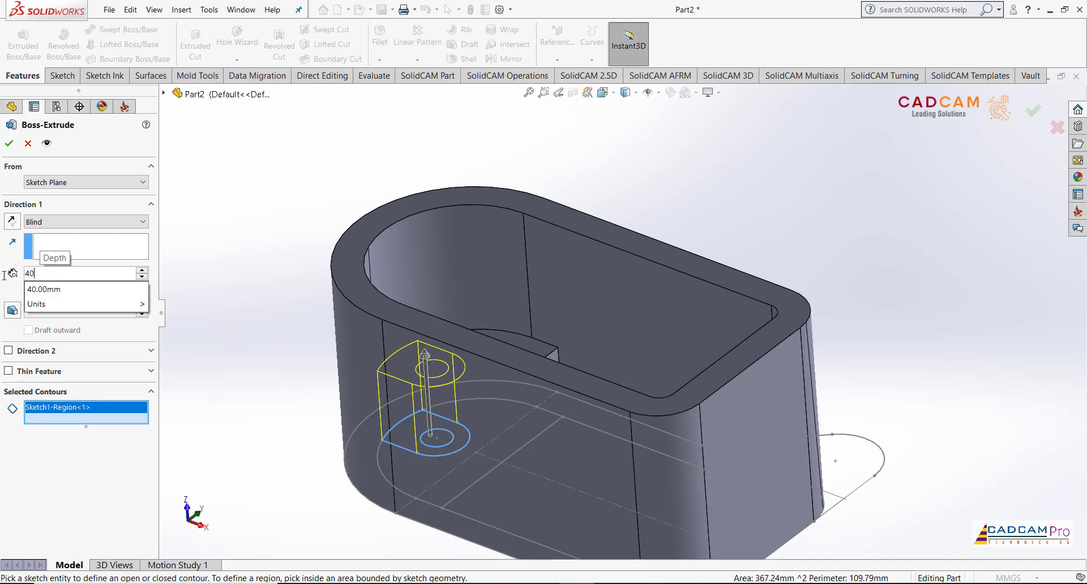
key(Return)
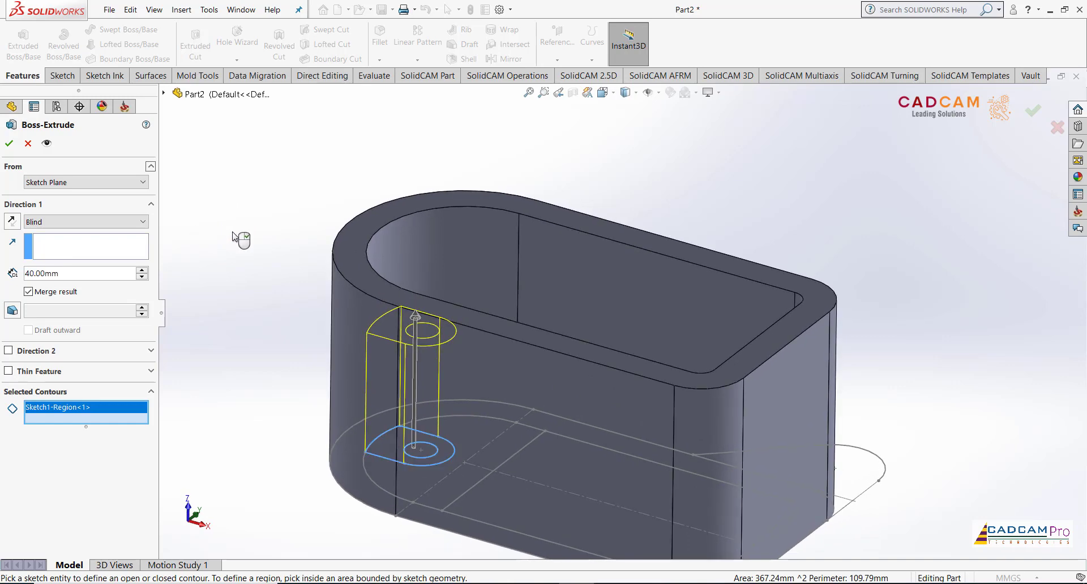
middle_drag(233, 232, 203, 275)
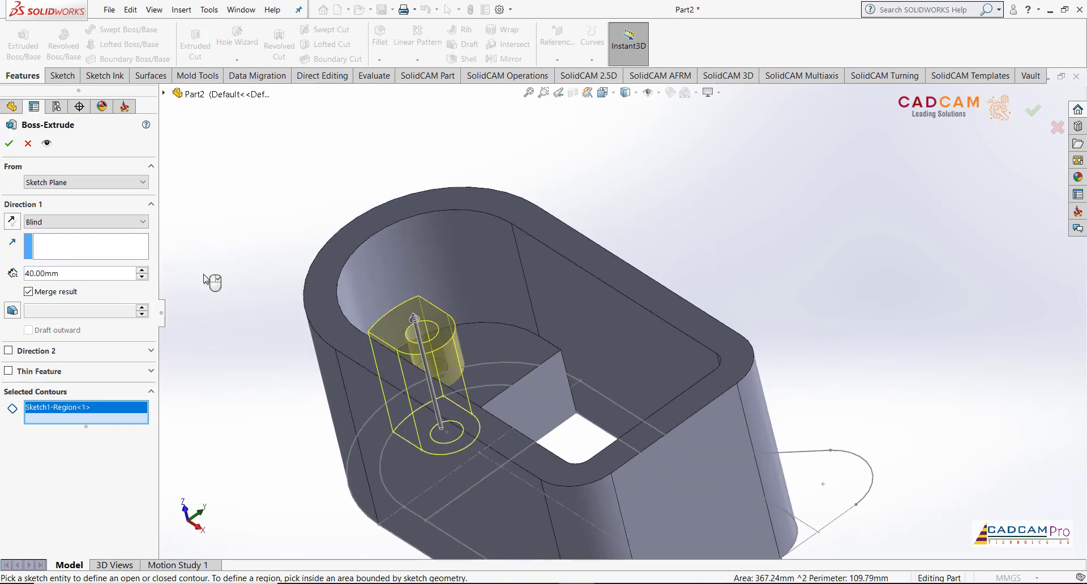
click(9, 144)
Start a boss extrusion of the base sketch for the lugs, turn off Thin Feature and clear the open lug contour
middle_drag(223, 197, 170, 79)
click(24, 44)
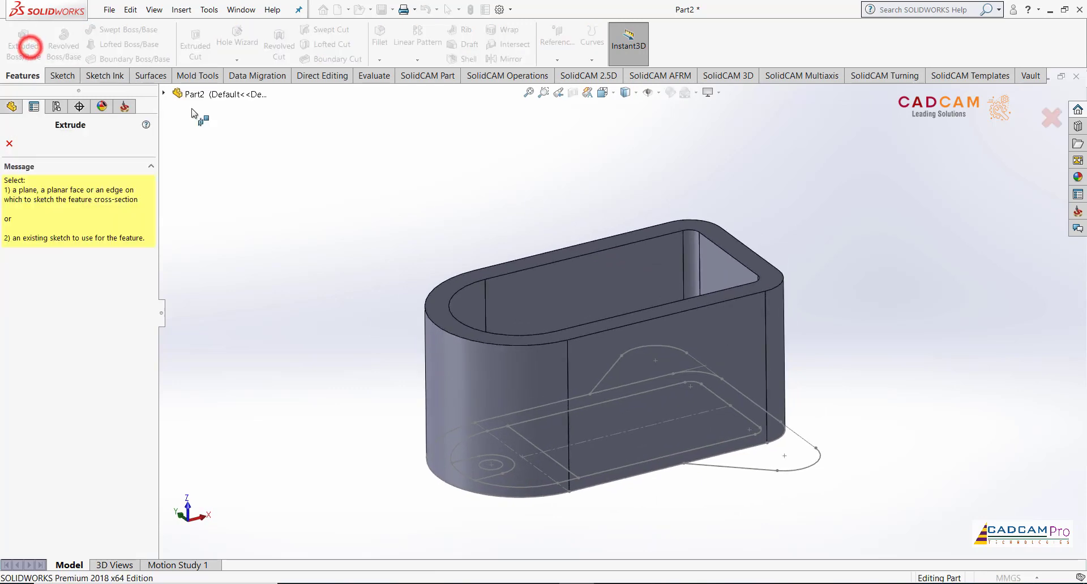
click(805, 466)
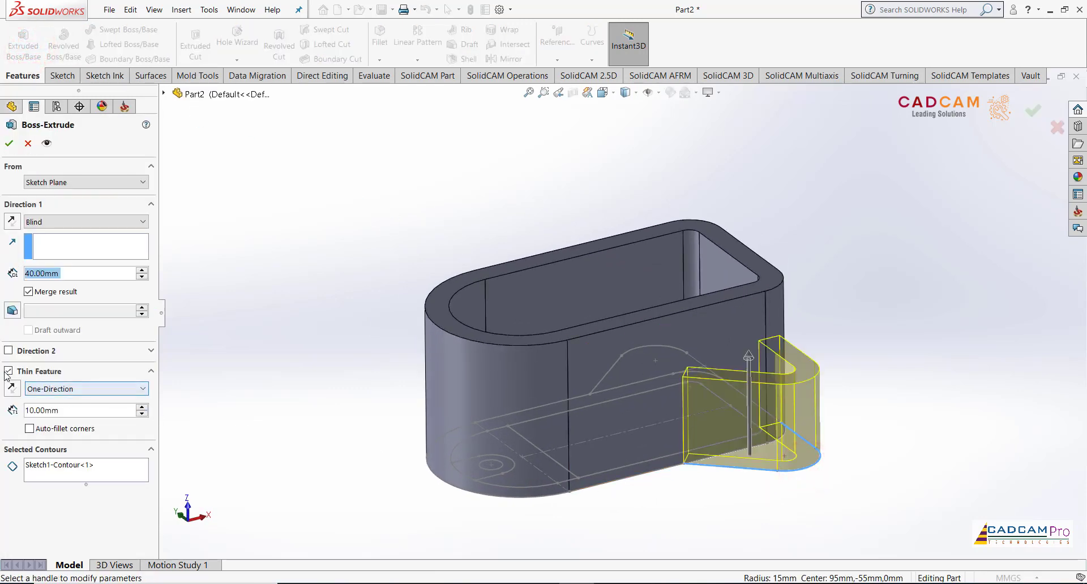
click(8, 371)
right_click(51, 407)
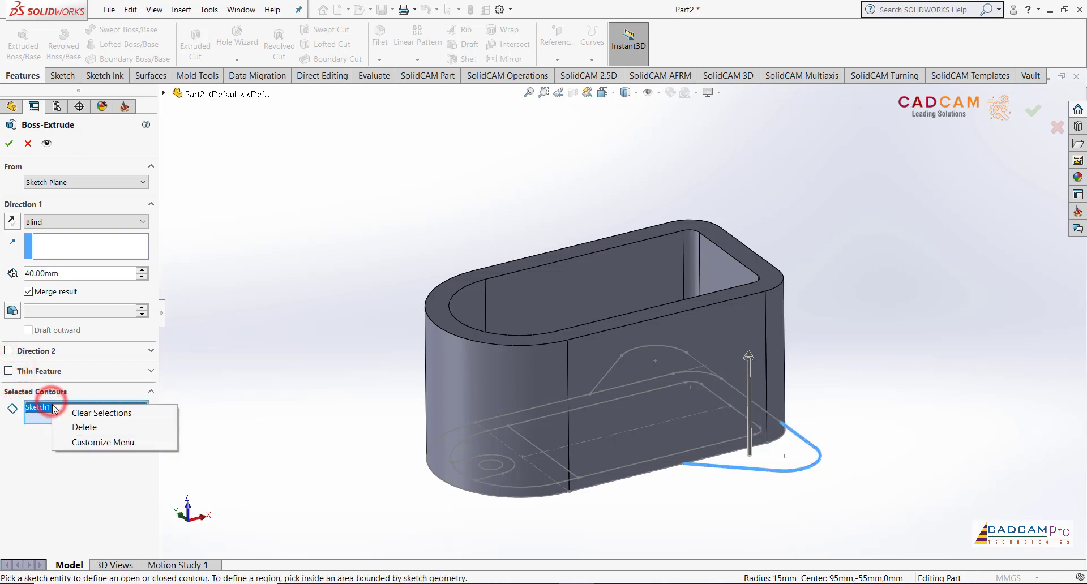
click(75, 413)
Extrude both mirrored lug regions outside the wall to a blind depth of 15 mm
click(745, 460)
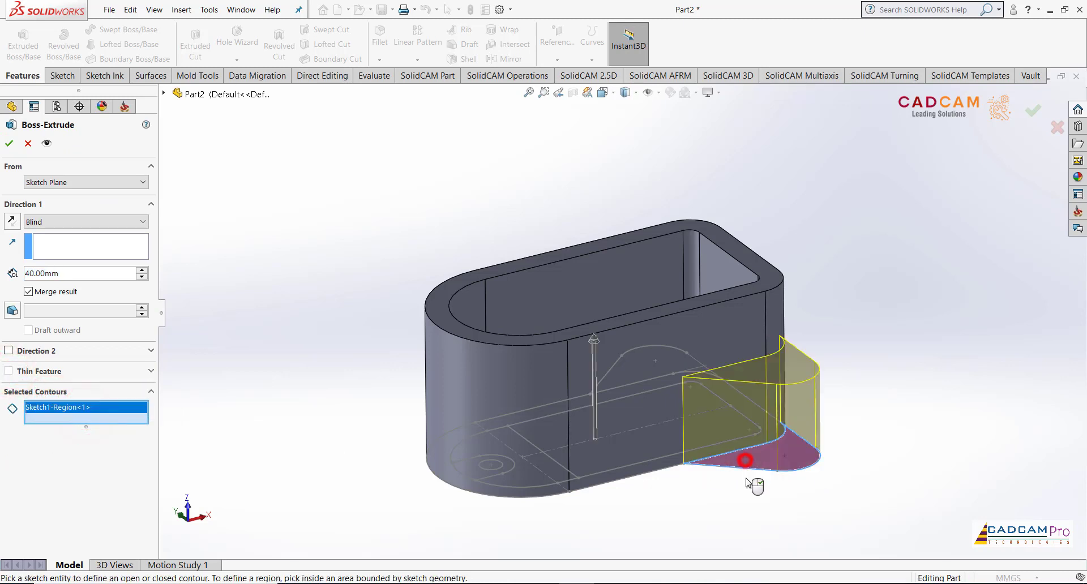
middle_drag(671, 357, 844, 379)
click(445, 437)
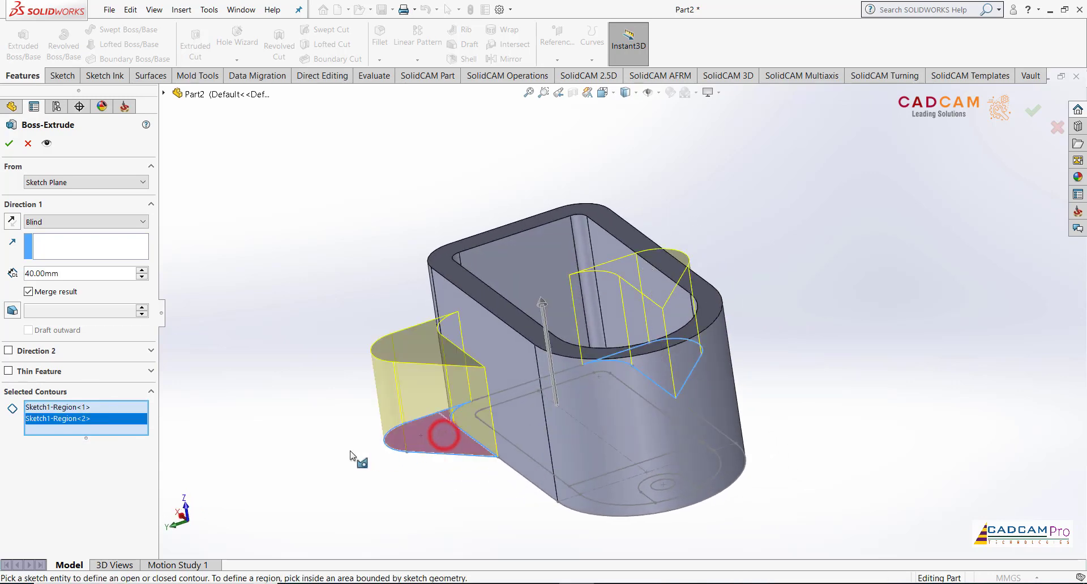
mouse_move(359, 459)
middle_down()
mouse_move(119, 376)
mouse_move(82, 283)
middle_up()
drag(82, 272, 1, 274)
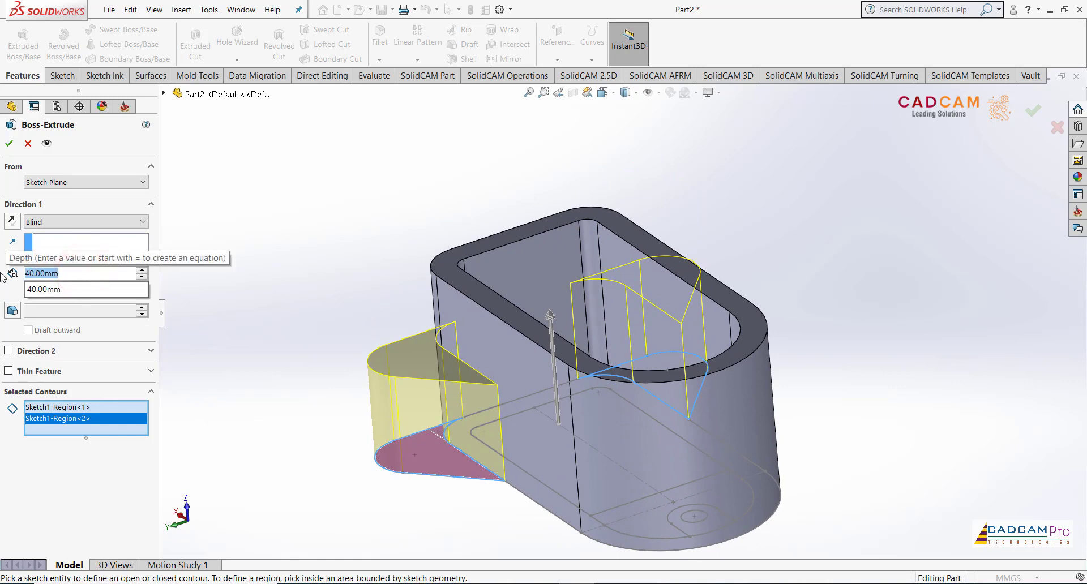
text(15)
right_click(328, 214)
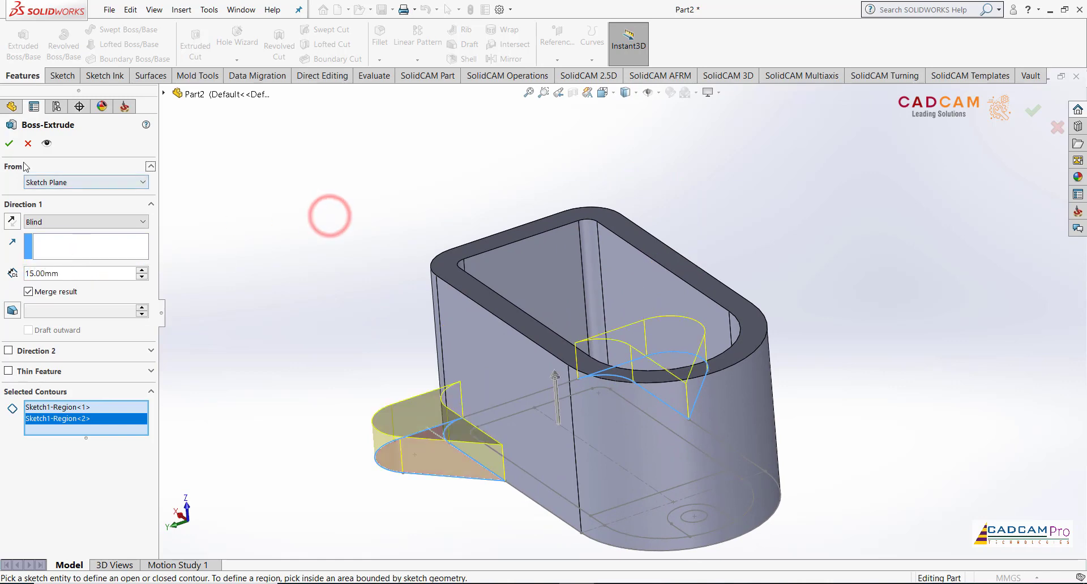
click(333, 205)
Hide the base sketch under the wall extrusion
middle_drag(333, 206, 203, 255)
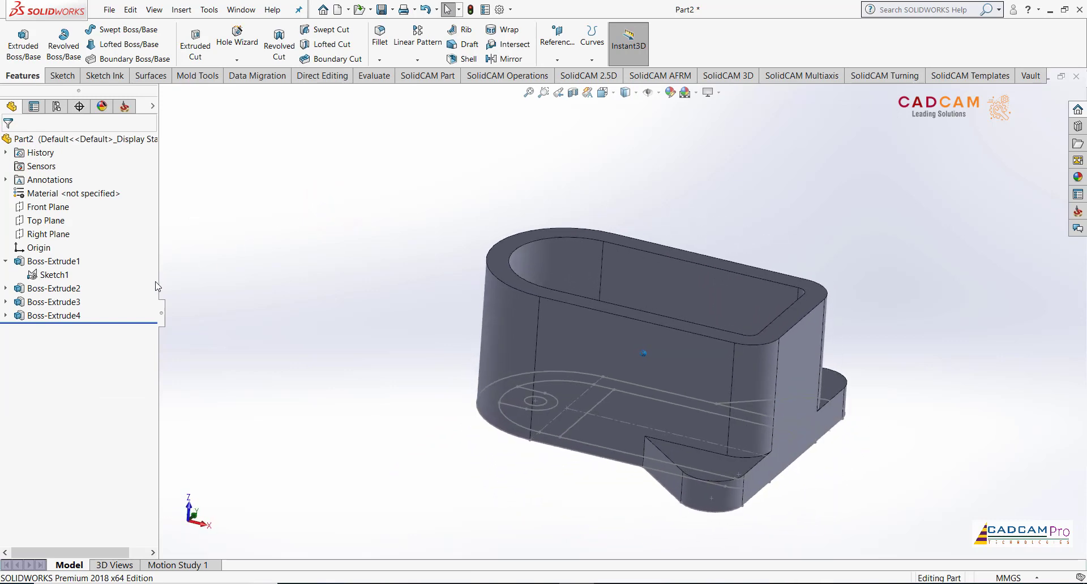
click(55, 275)
click(73, 261)
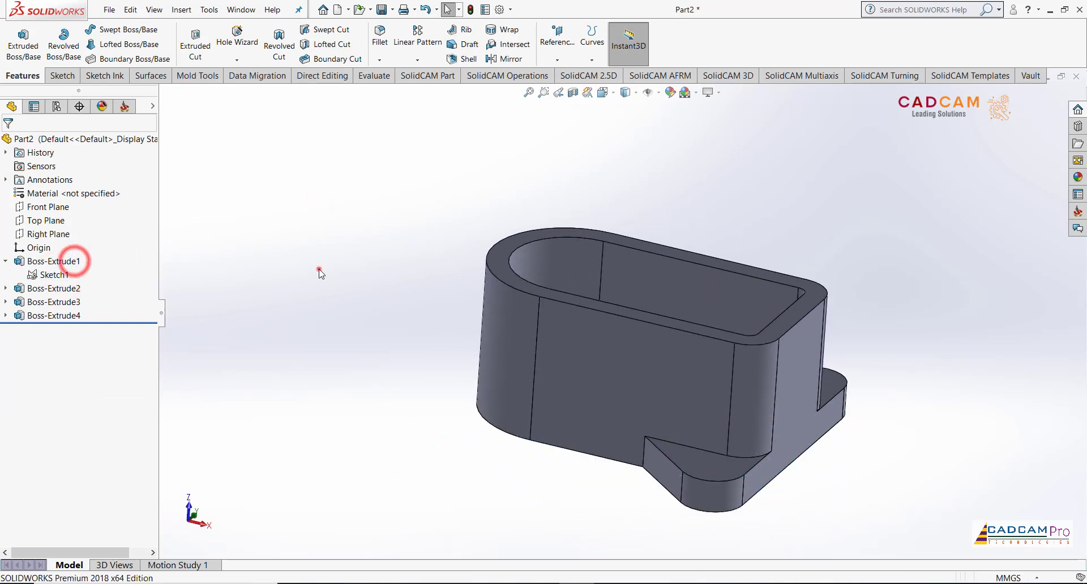
Switch from the reference drawing back to SolidWorks and start a sketch on the Top Plane in the Bottom view
mouse_move(325, 270)
middle_down()
mouse_move(427, 390)
mouse_move(476, 402)
middle_up()
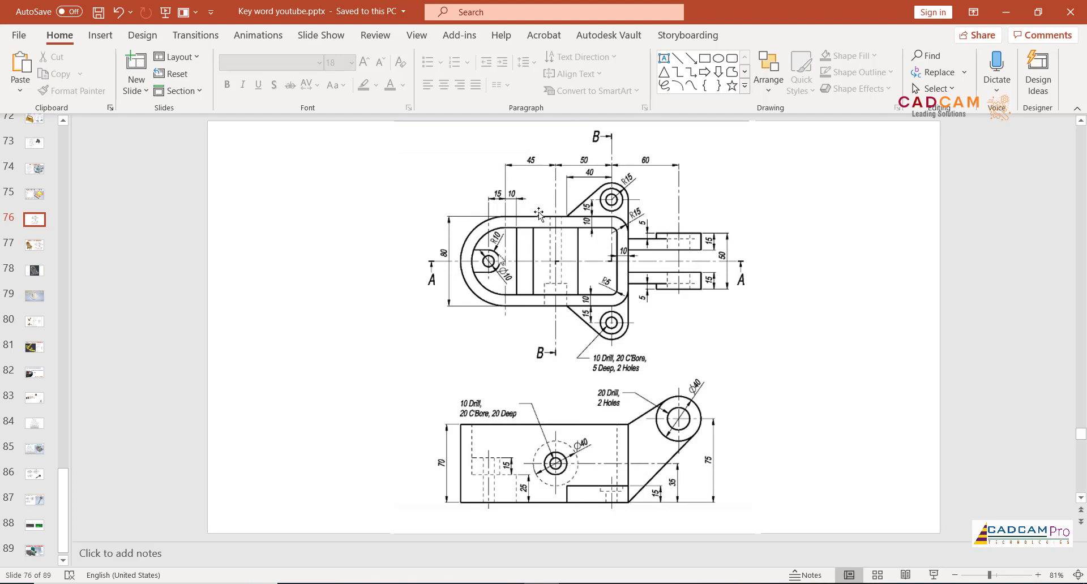
click(567, 583)
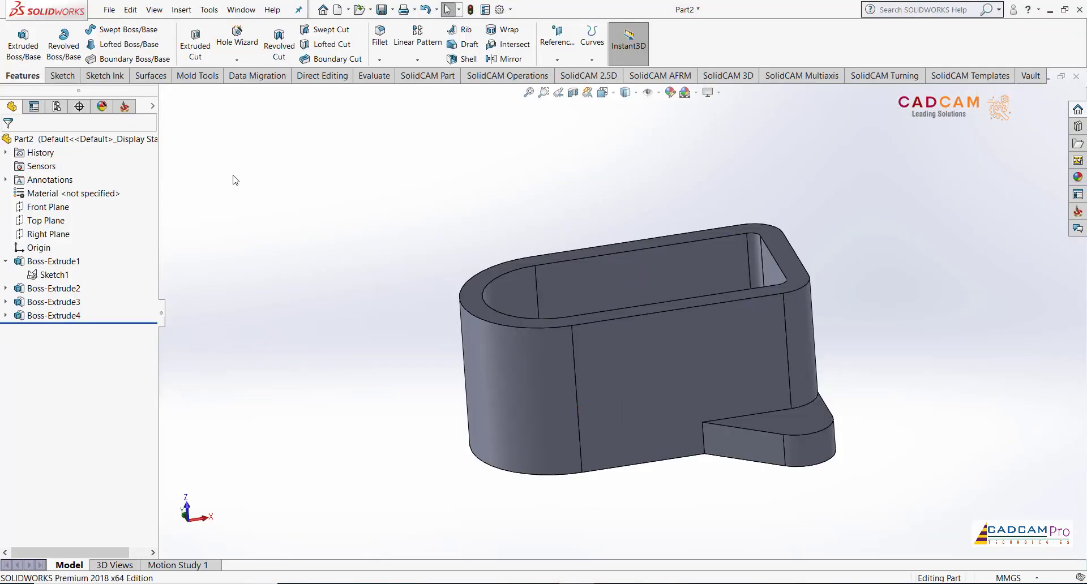
click(59, 221)
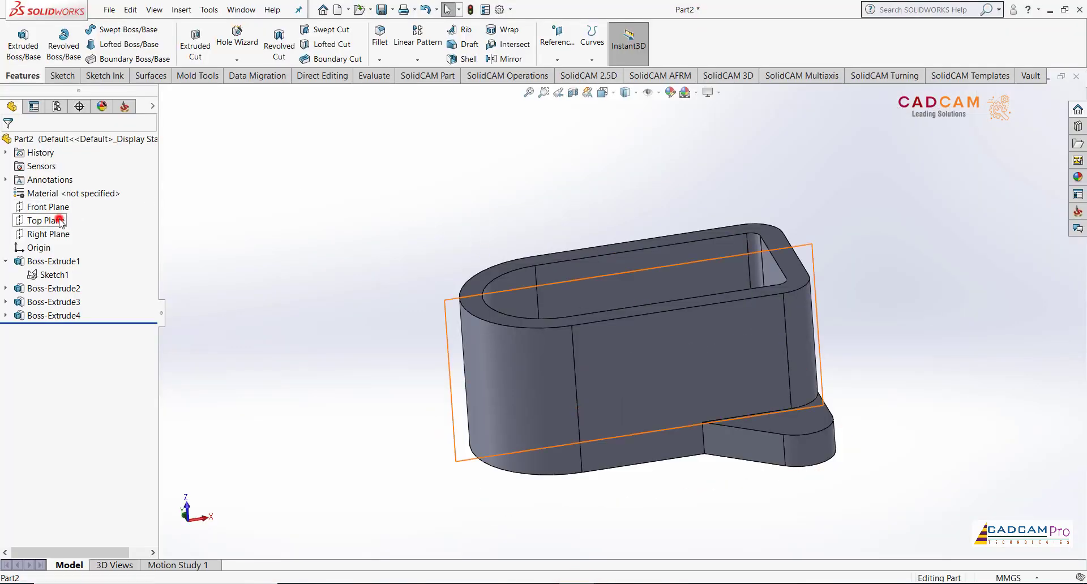
click(70, 202)
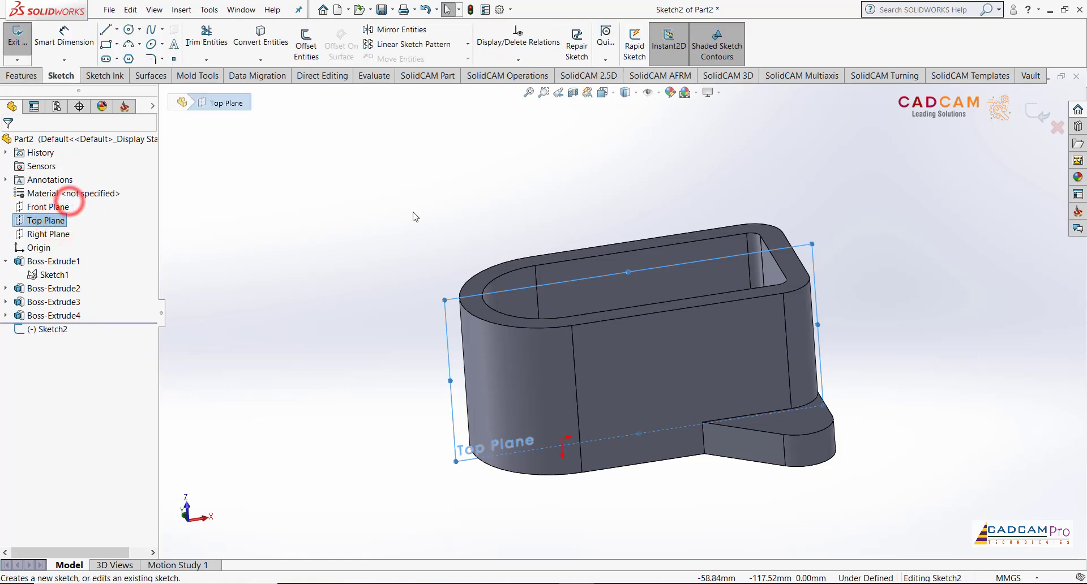
click(62, 330)
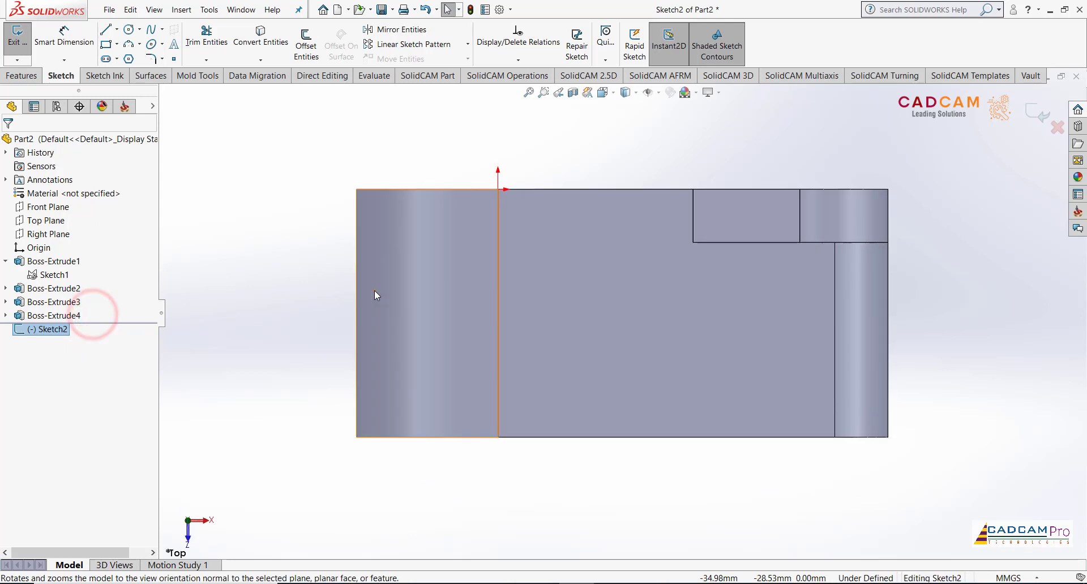
click(603, 92)
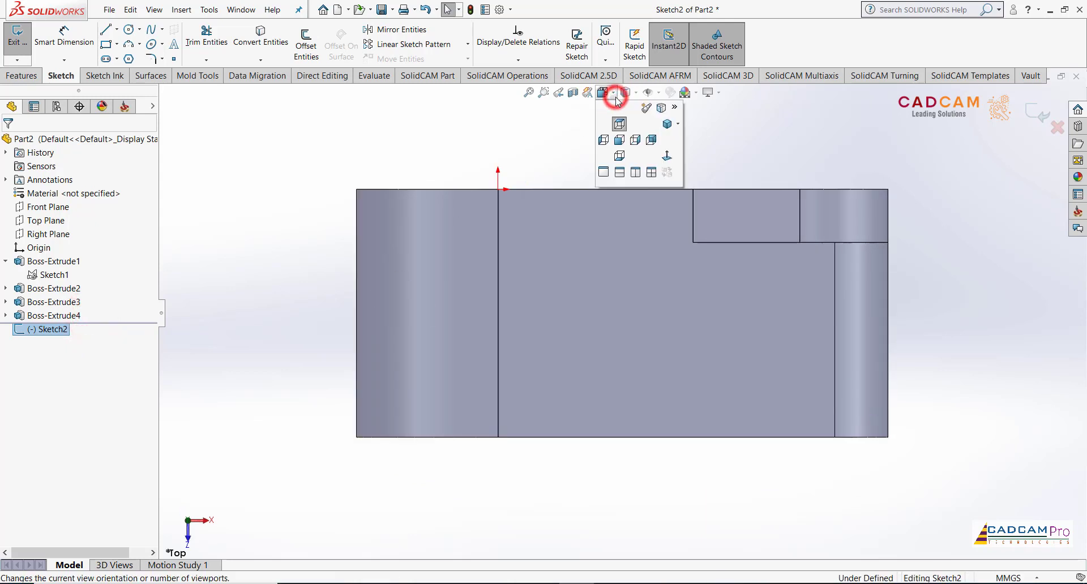
click(619, 152)
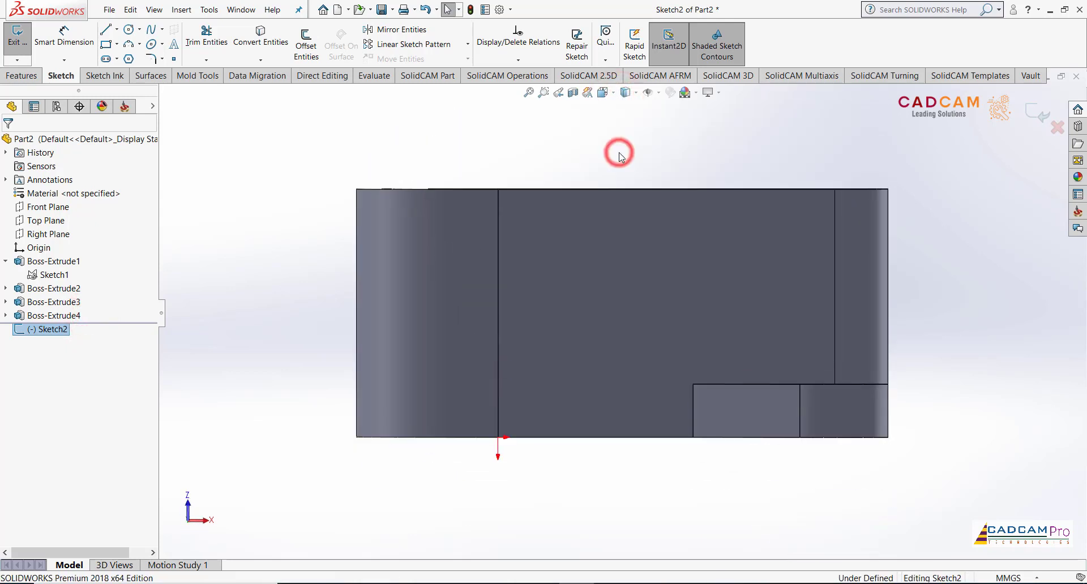
Sketch a 40 mm diameter circle on the middle of the body's side profile
click(129, 31)
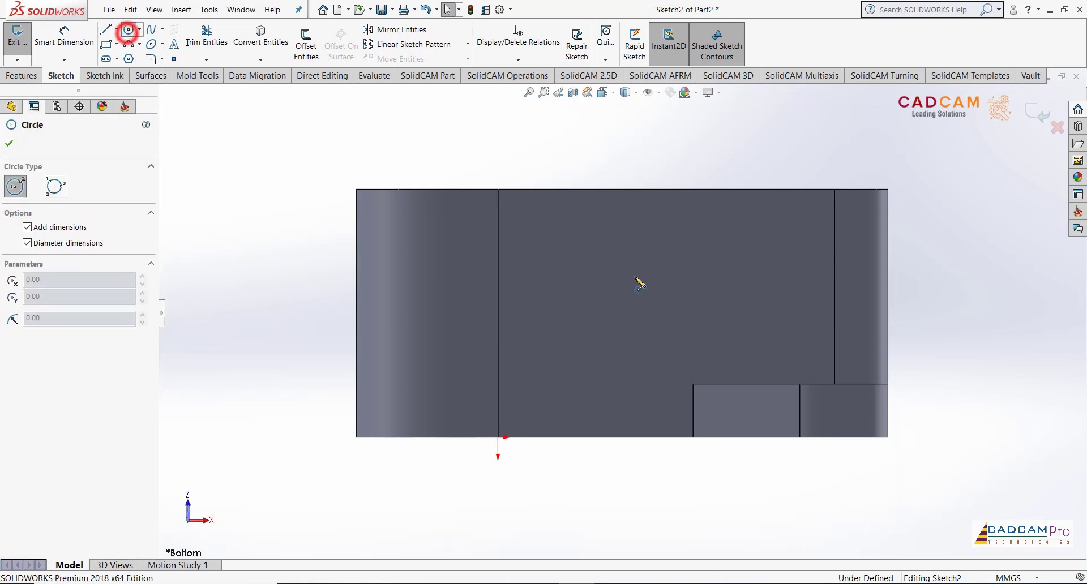
drag(638, 295, 672, 280)
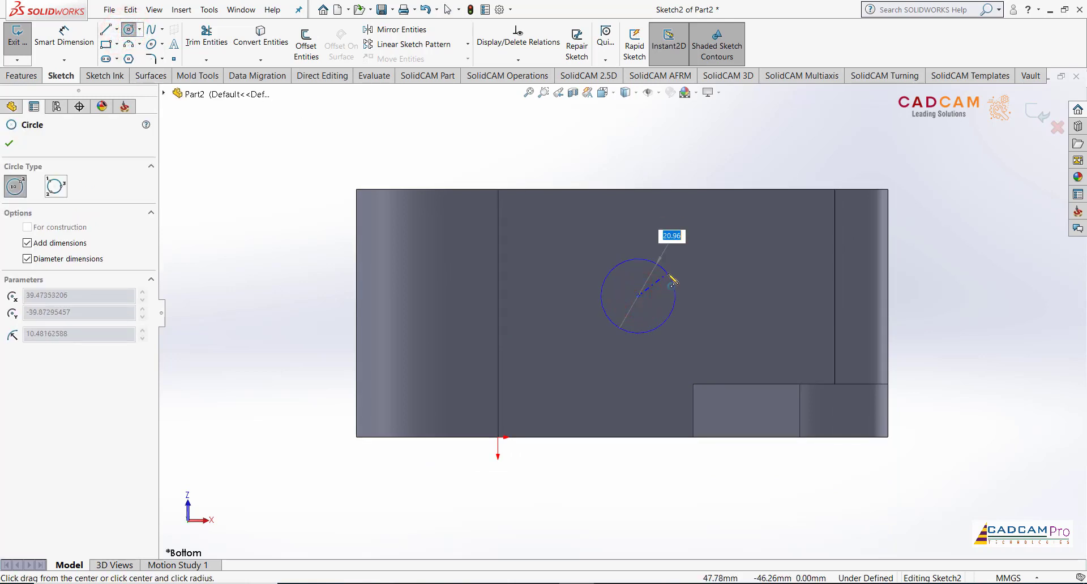
key(Return)
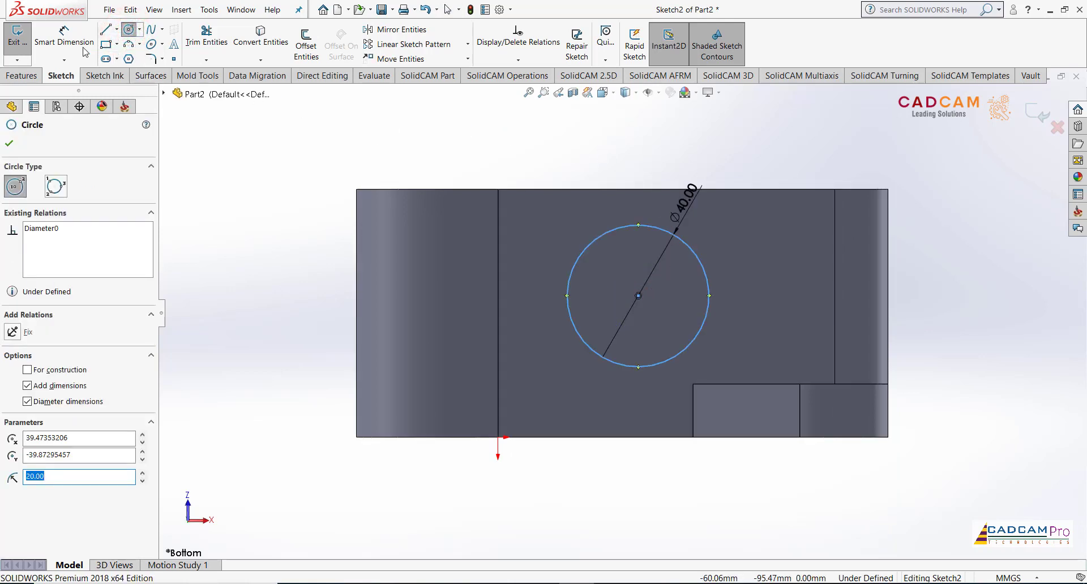
Dimension the circle's center 35 mm vertically above the origin
click(75, 43)
click(704, 272)
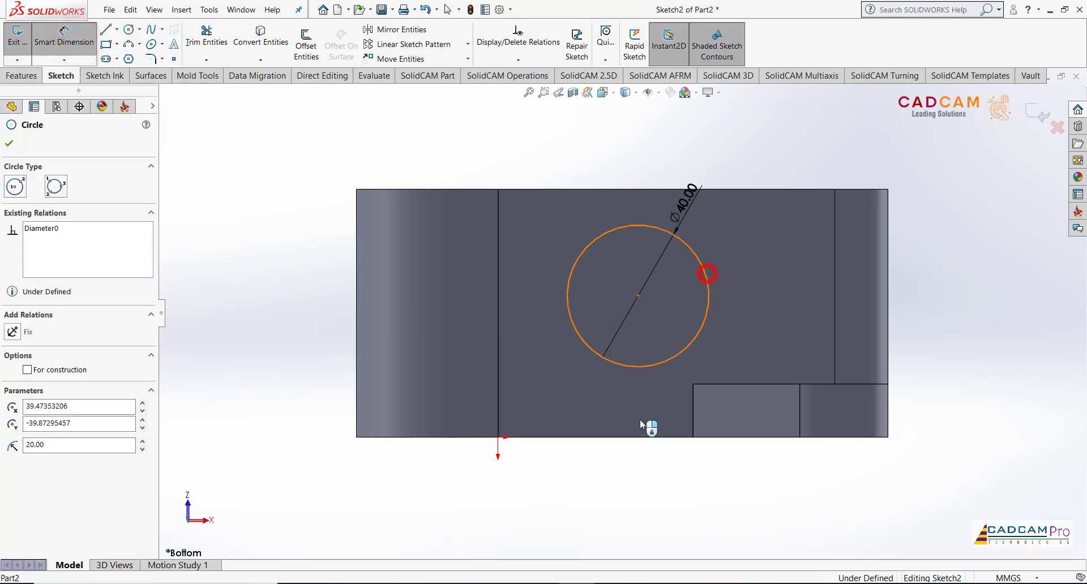
click(498, 438)
click(946, 365)
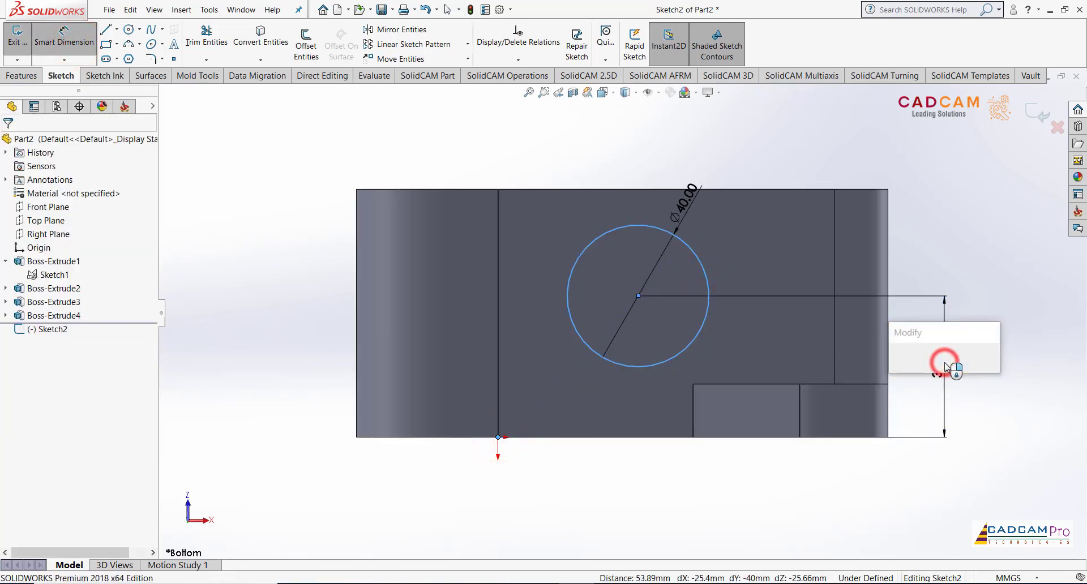
text(35)
key(Return)
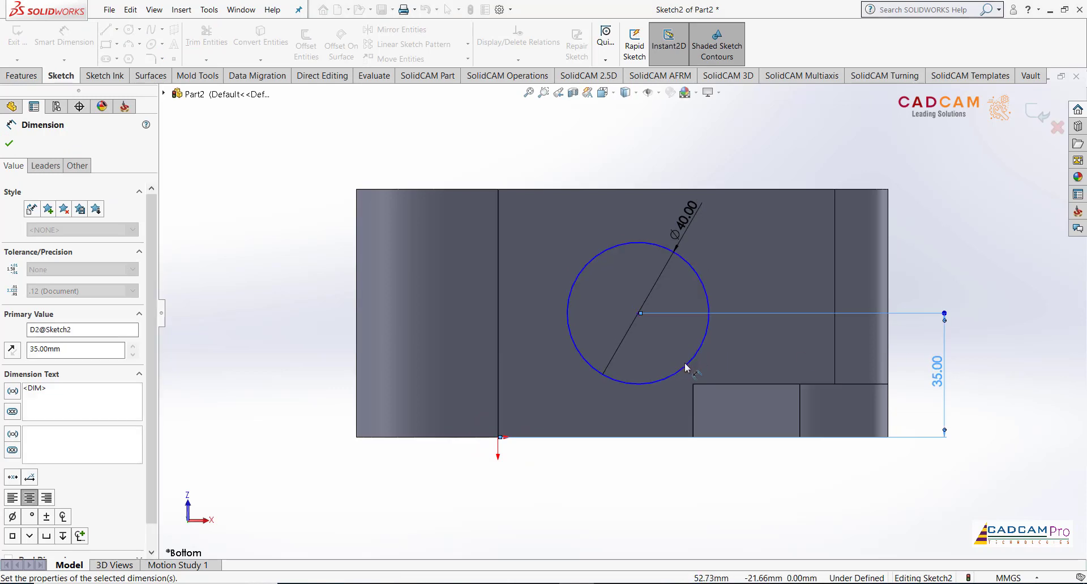
Dimension the circle's center horizontally from the origin with a value of 40 mm
click(685, 368)
click(498, 437)
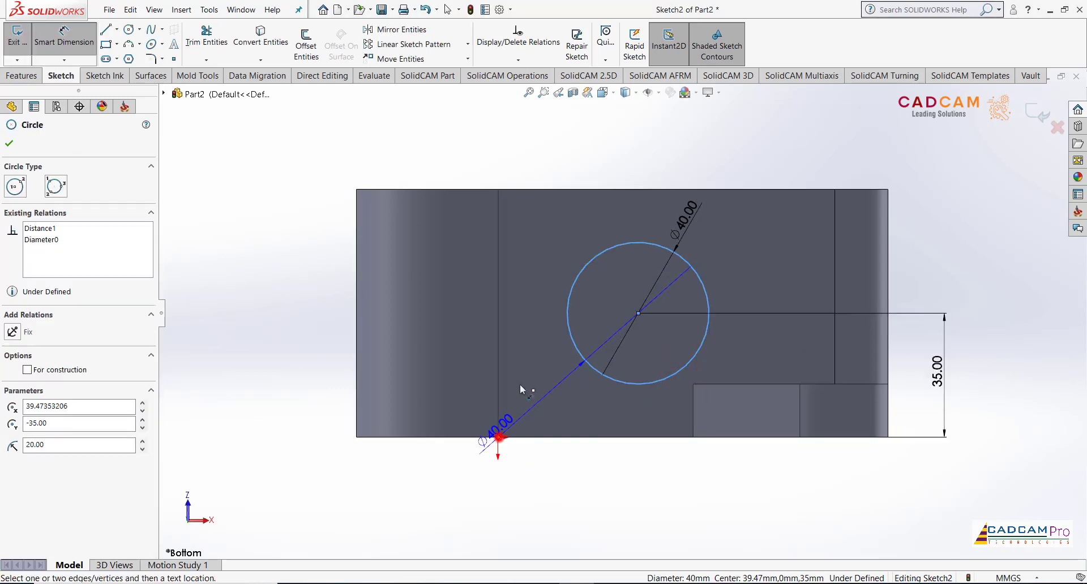
click(573, 146)
text(40)
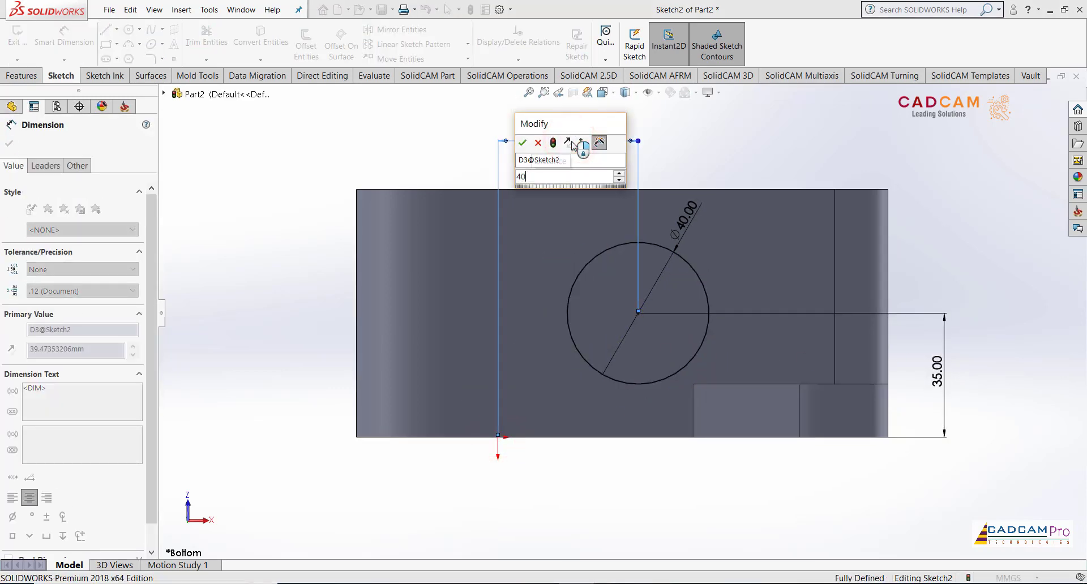
key(Return)
key(Escape)
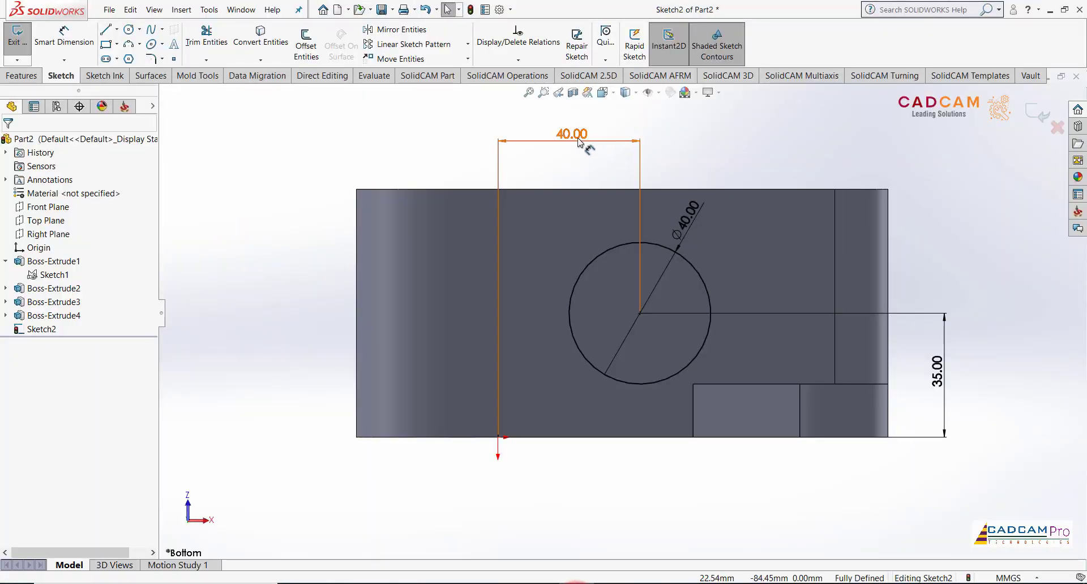
Change the circle's horizontal distance from the origin to 45 mm and exit the sketch
double_click(575, 136)
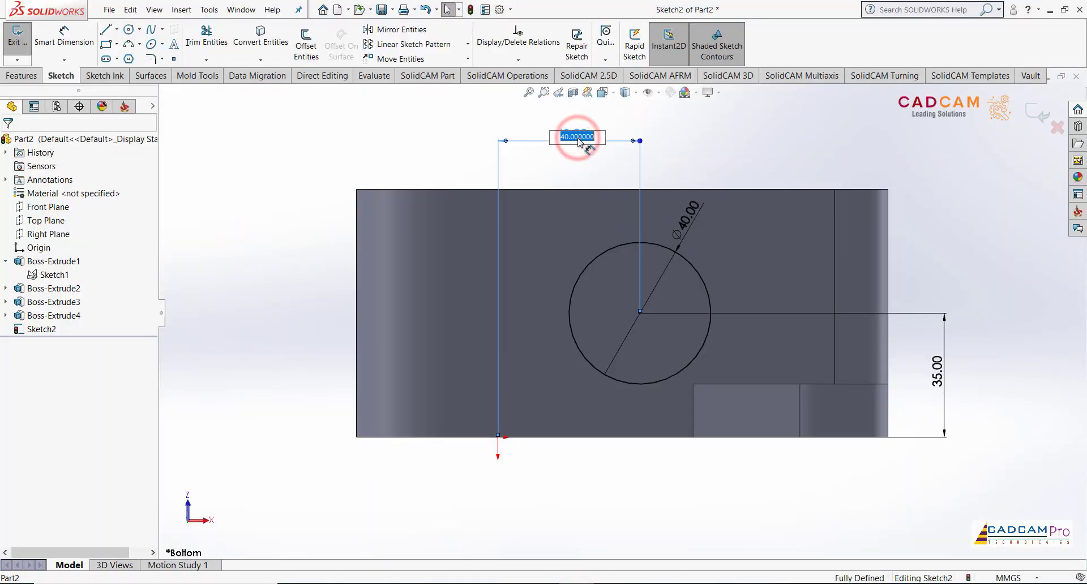
text(45)
key(Return)
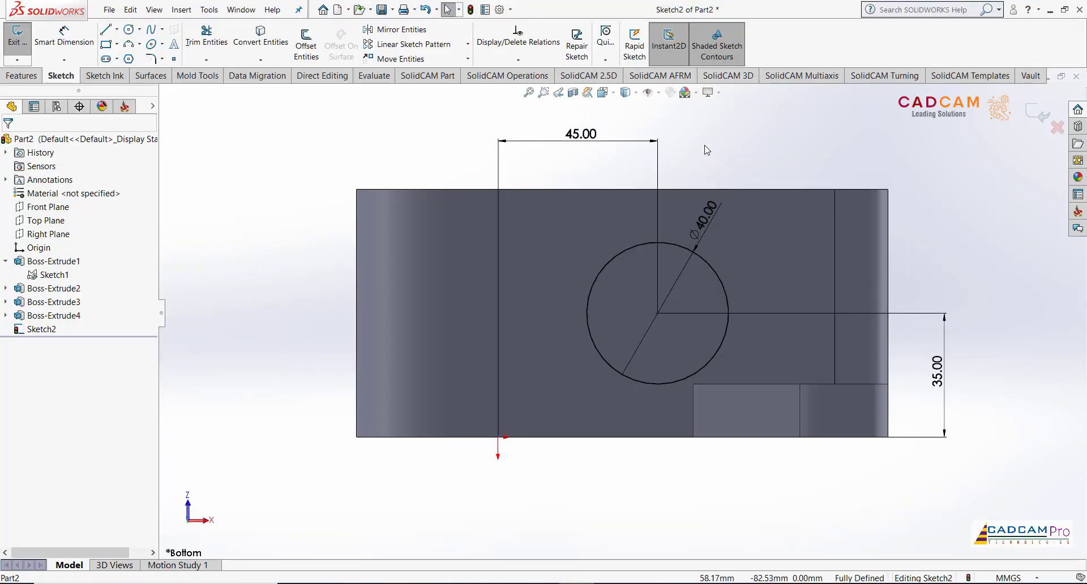
click(17, 34)
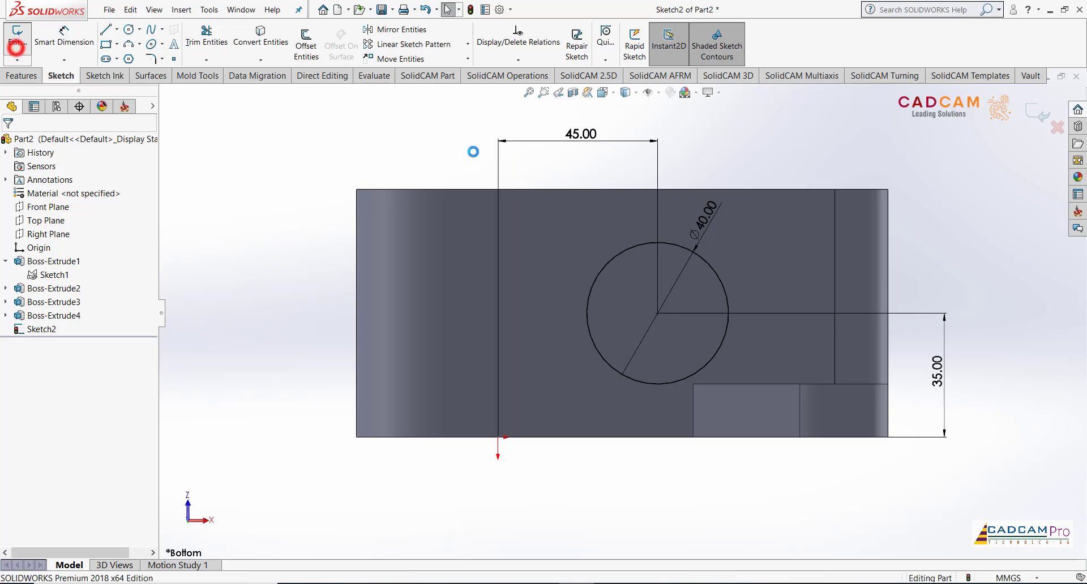
Start a boss extrusion of the circle sketch with the Mid Plane end condition
key(ctrl+7)
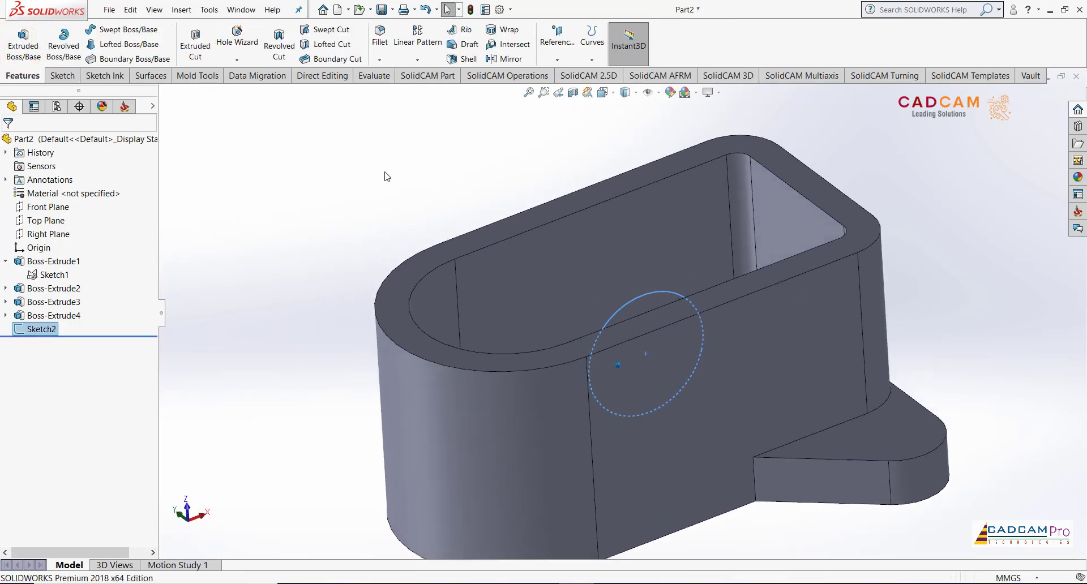
click(384, 173)
click(40, 64)
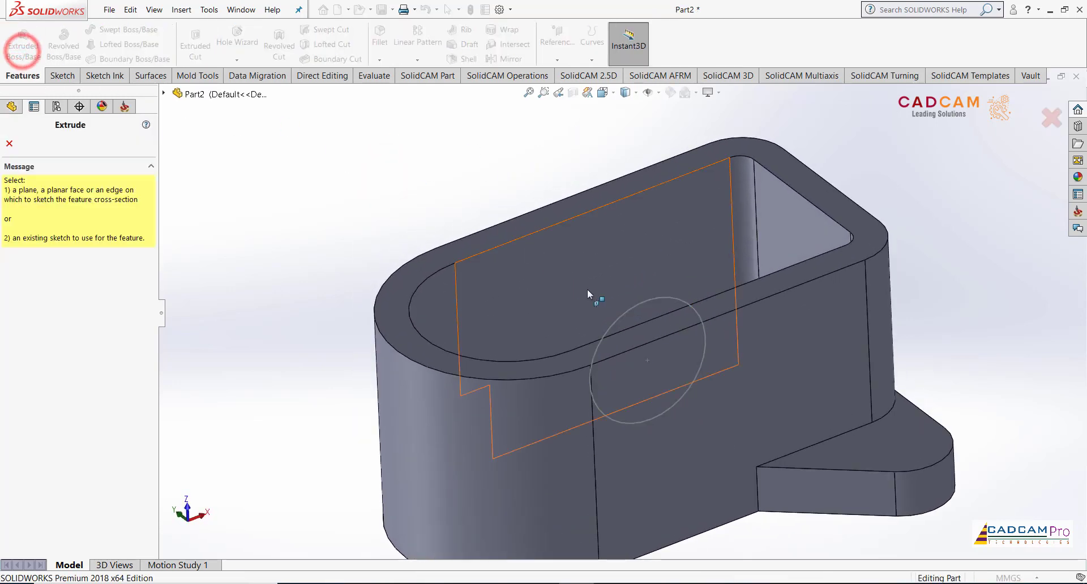
click(640, 304)
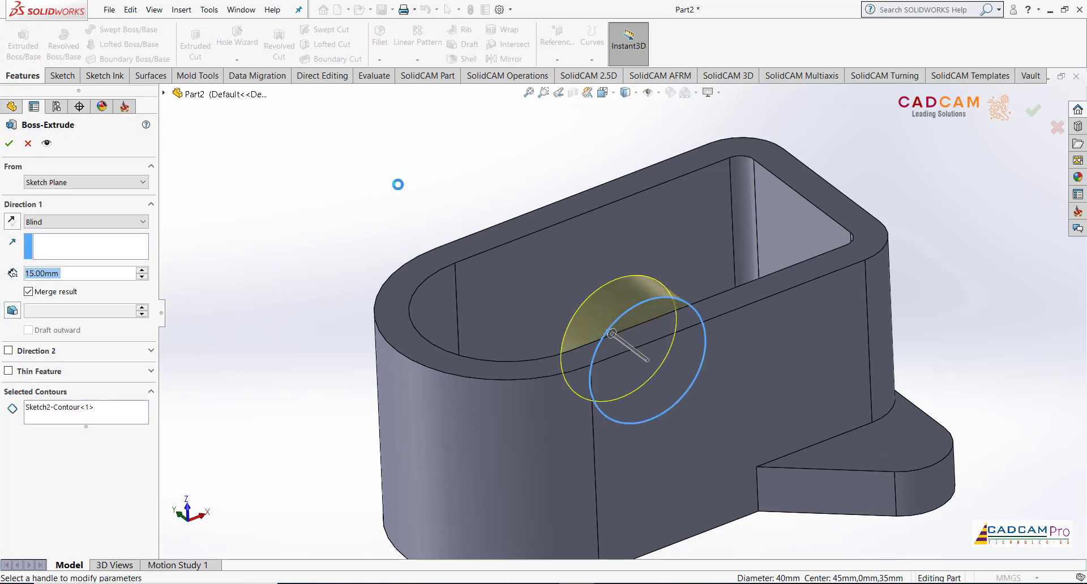
middle_drag(397, 185, 259, 249)
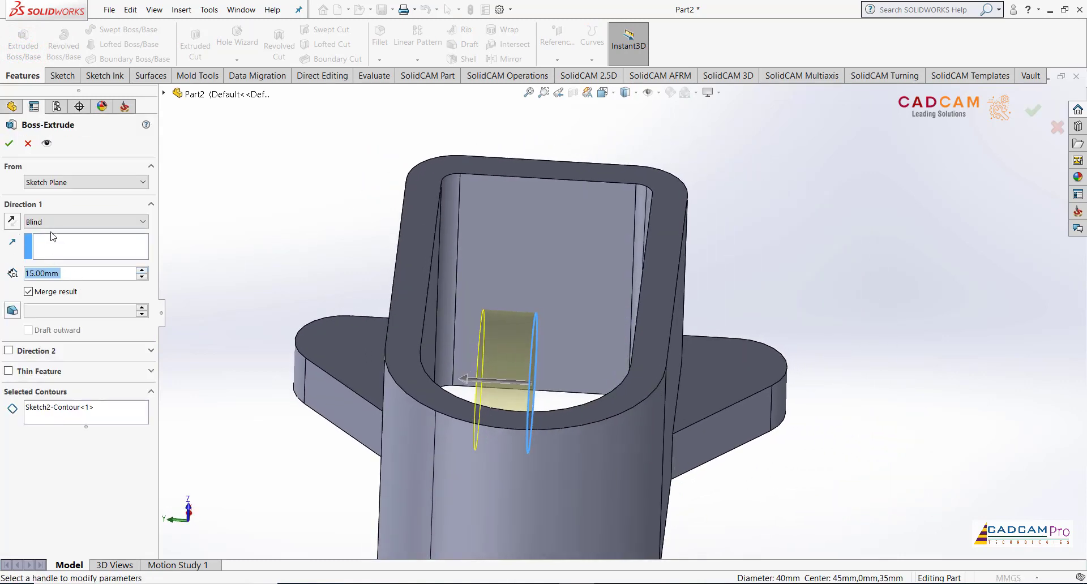
click(54, 221)
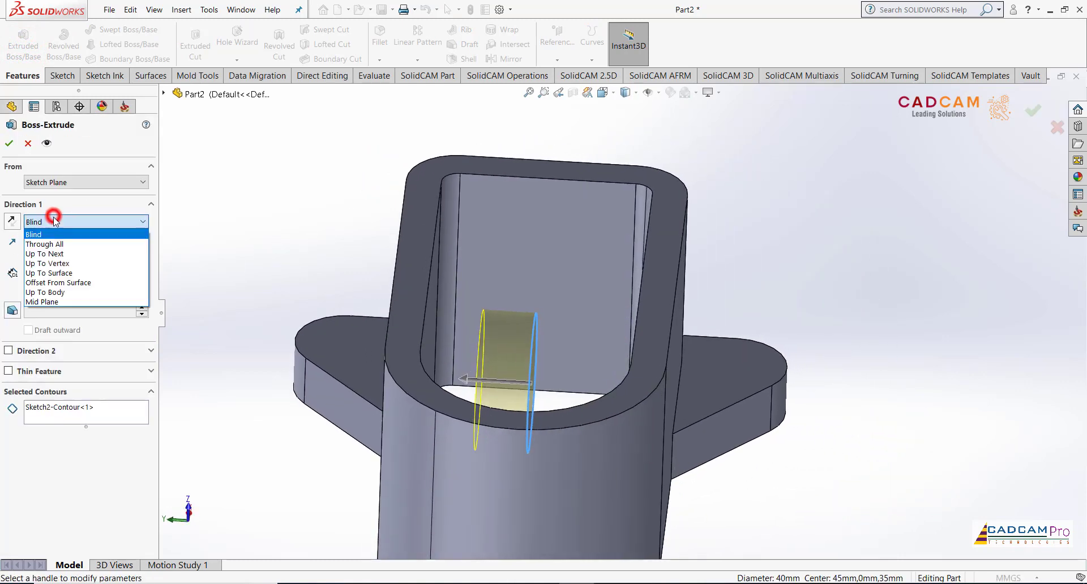
click(57, 302)
Set the extrusion depth to 60 mm and complete the cylindrical boss across the cavity
click(69, 275)
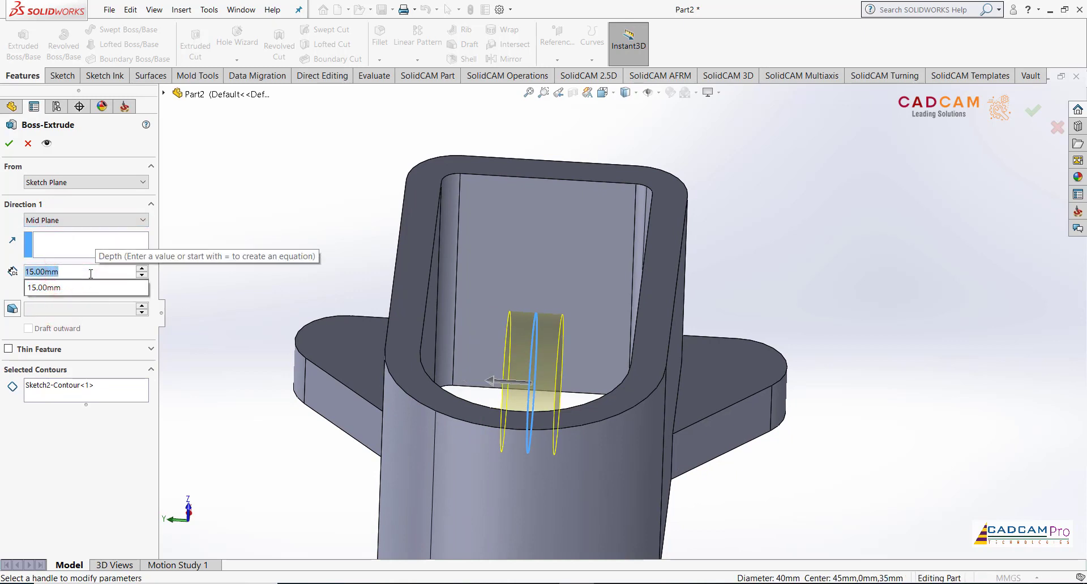
text(80)
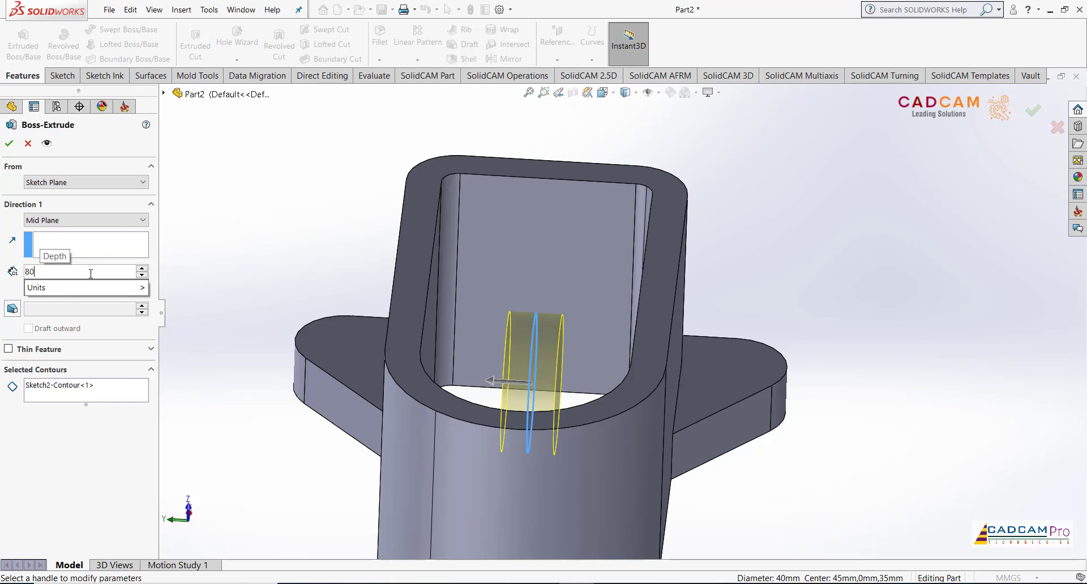
key(BackSpace)
key(BackSpace)
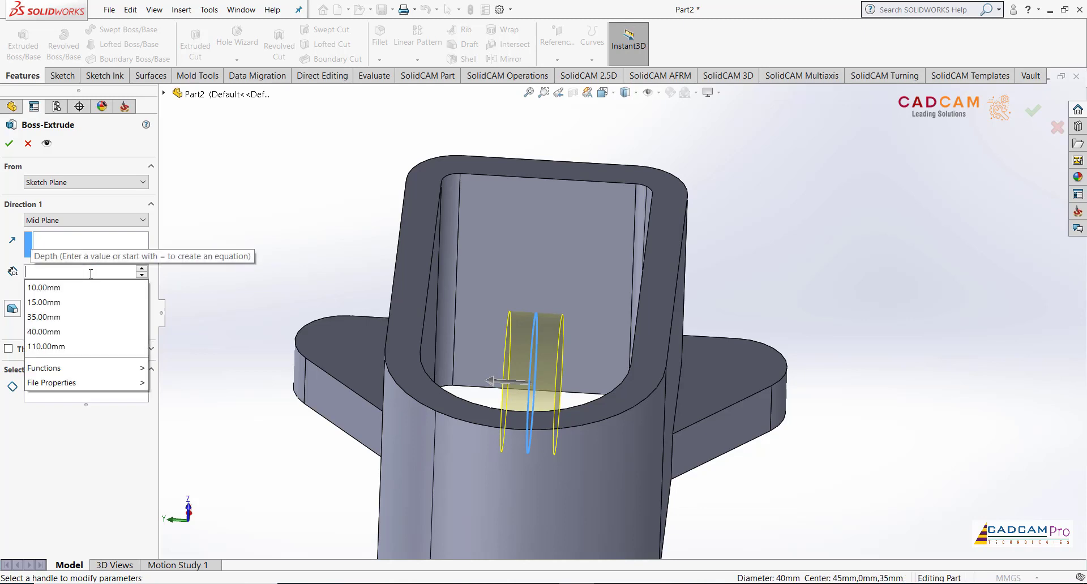
text(60)
click(267, 229)
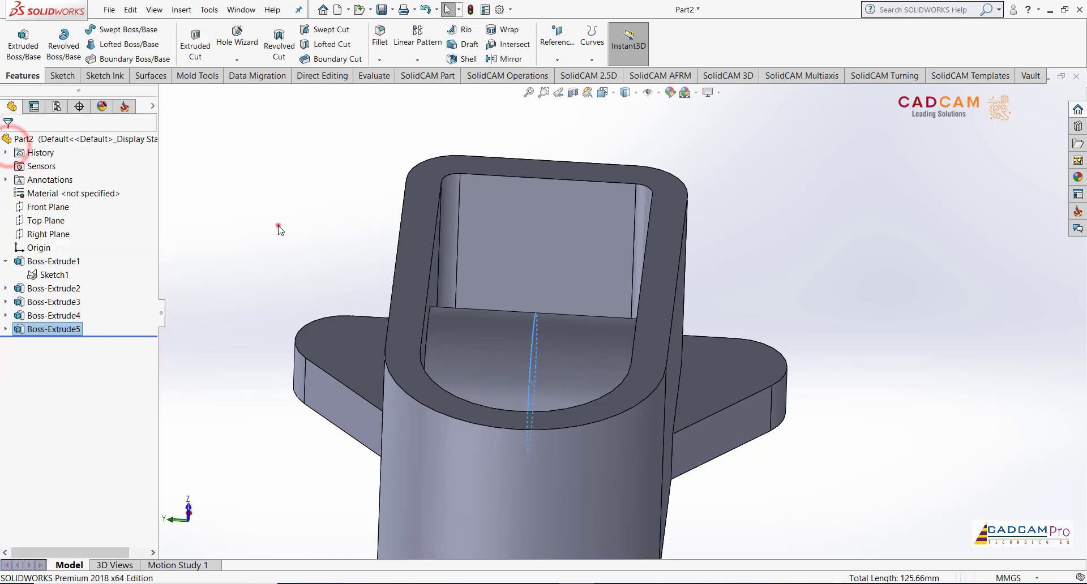
click(279, 225)
Start a sketch on the wall's flat outer side face and convert the inner cylinder's circular edge into it
middle_drag(279, 225, 333, 321)
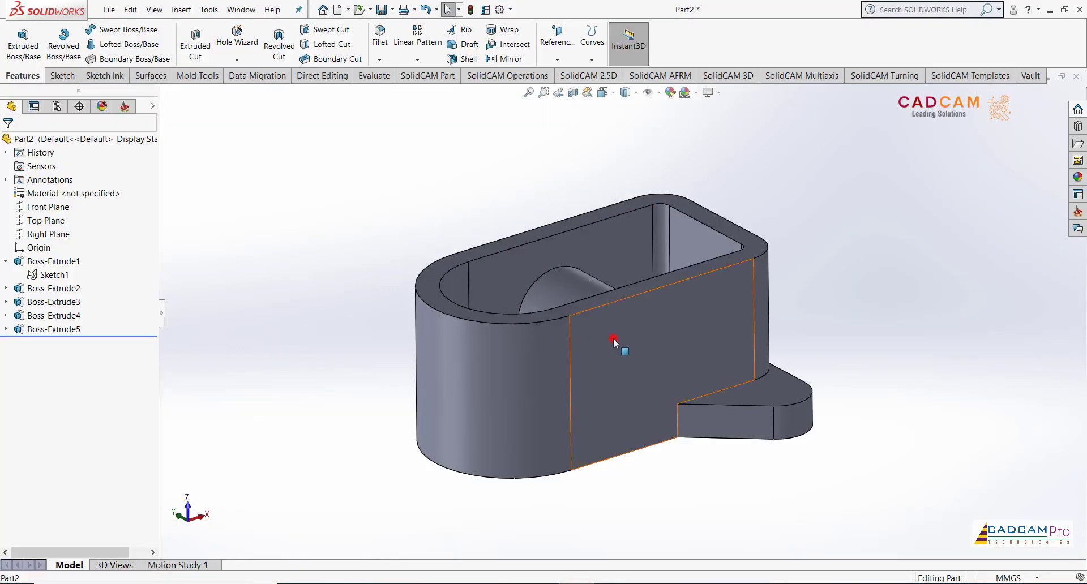
click(613, 338)
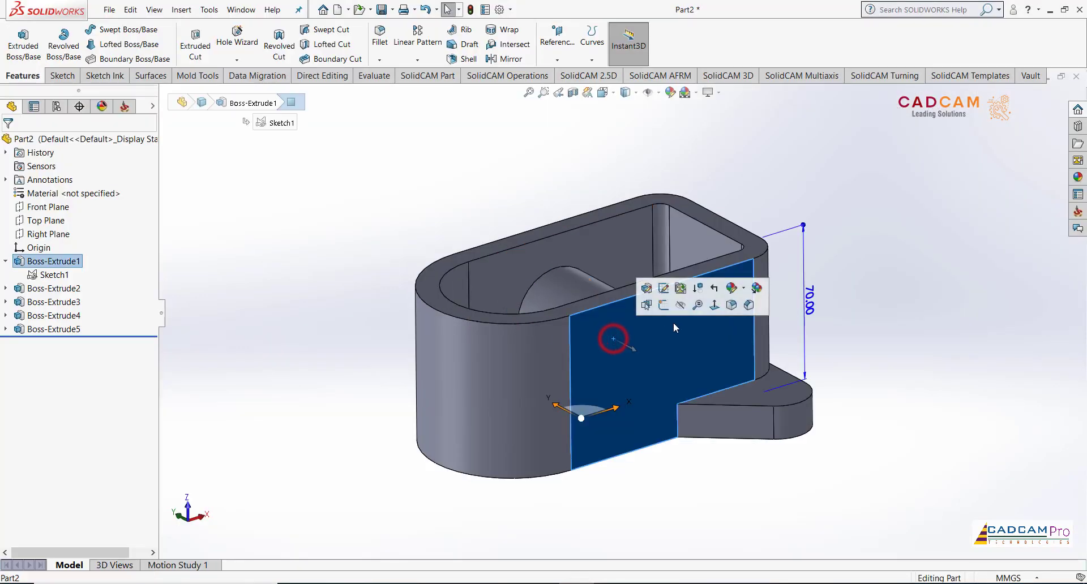
click(663, 305)
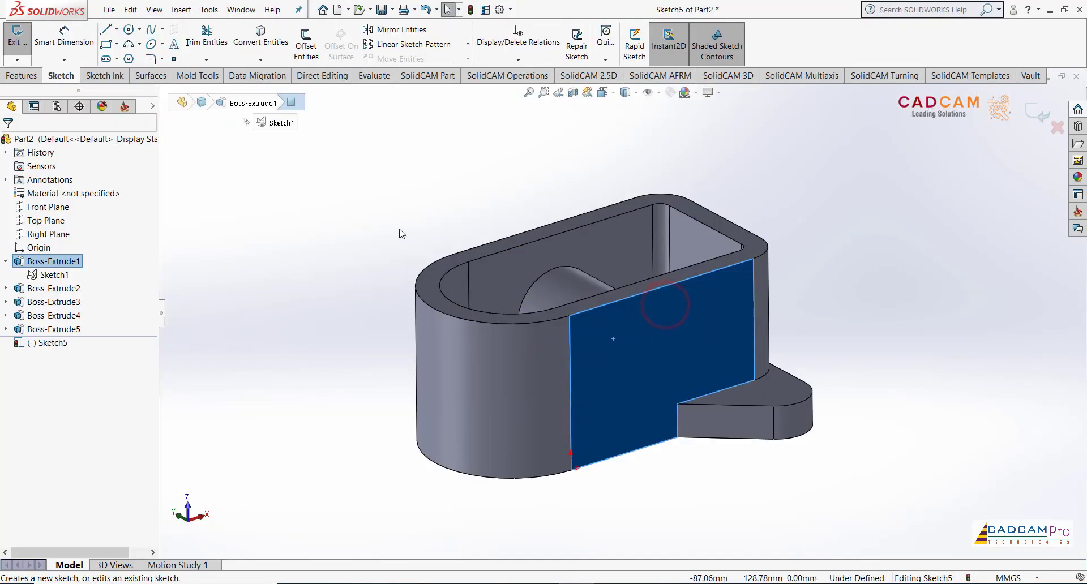
click(402, 170)
click(265, 37)
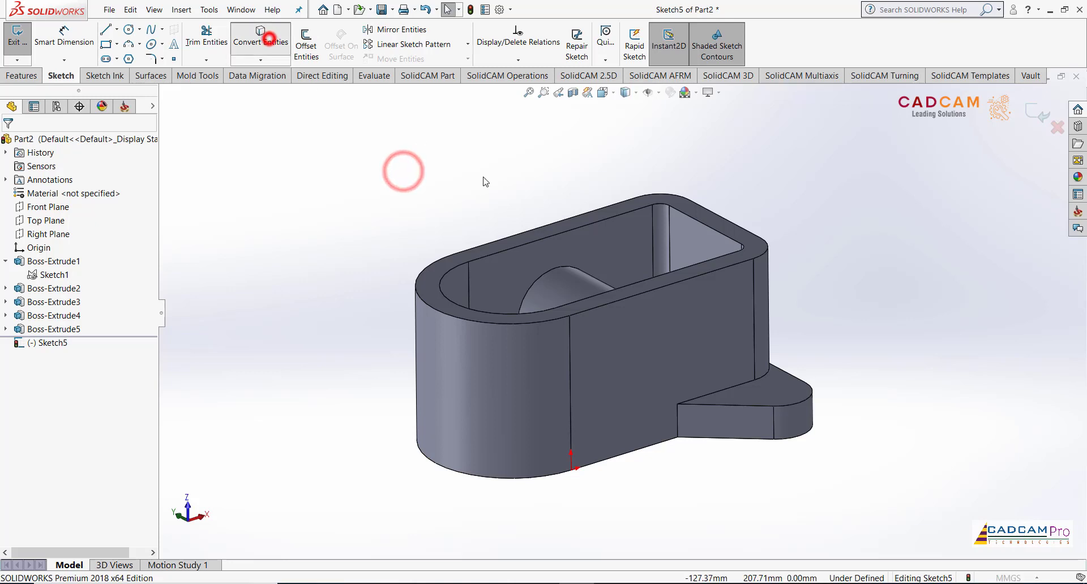
click(555, 267)
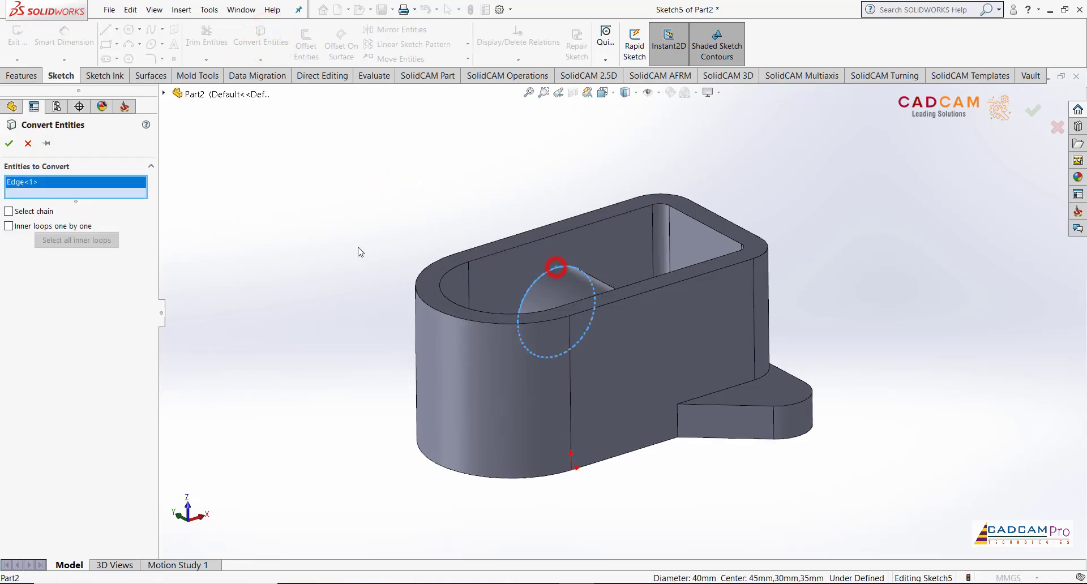
click(10, 144)
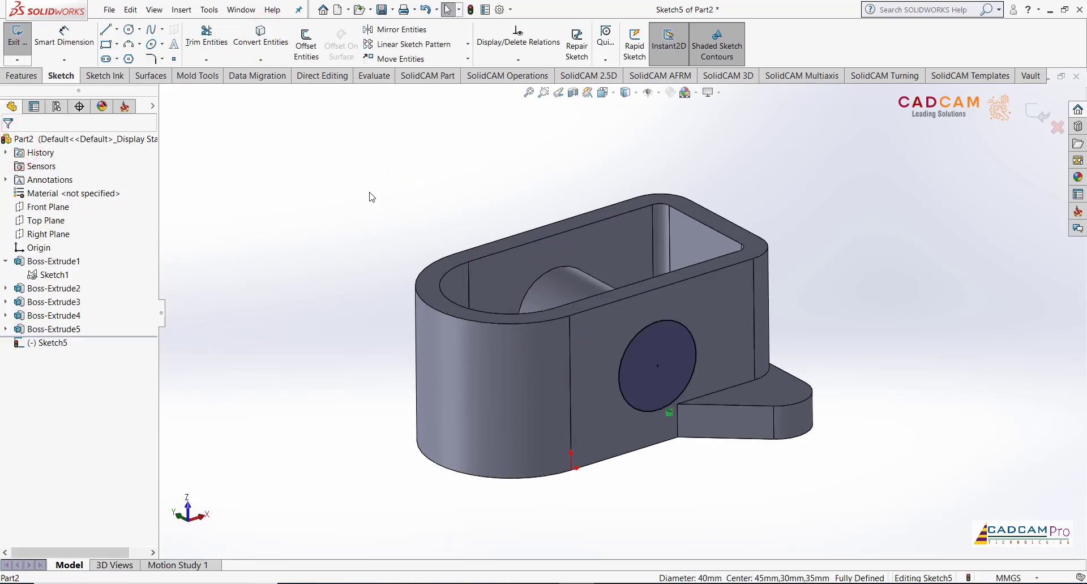
Turn the converted circle on the outer side face into construction geometry and exit the sketch
click(682, 332)
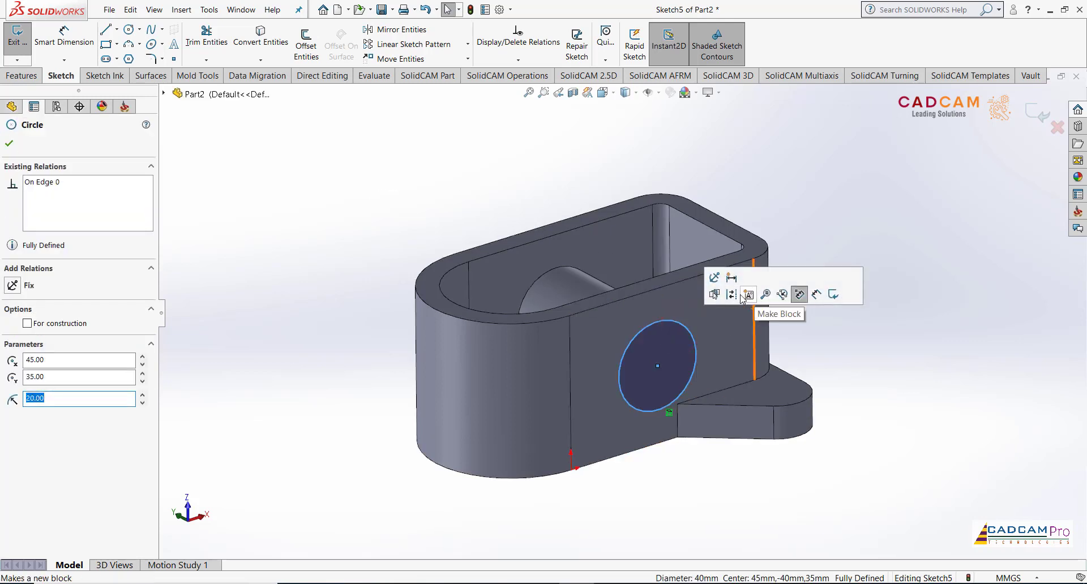
click(735, 295)
click(862, 332)
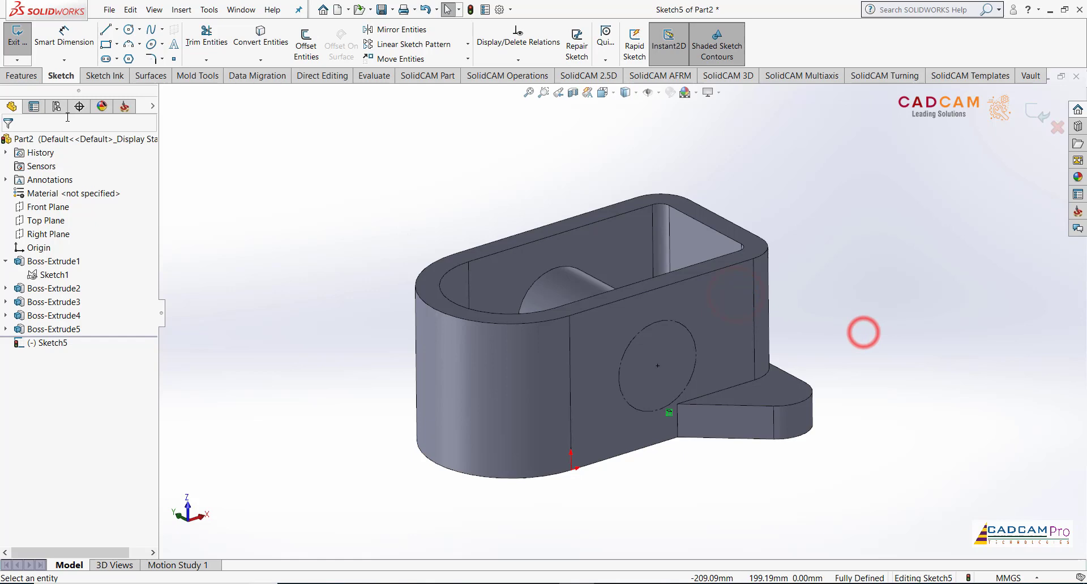
click(19, 35)
click(411, 165)
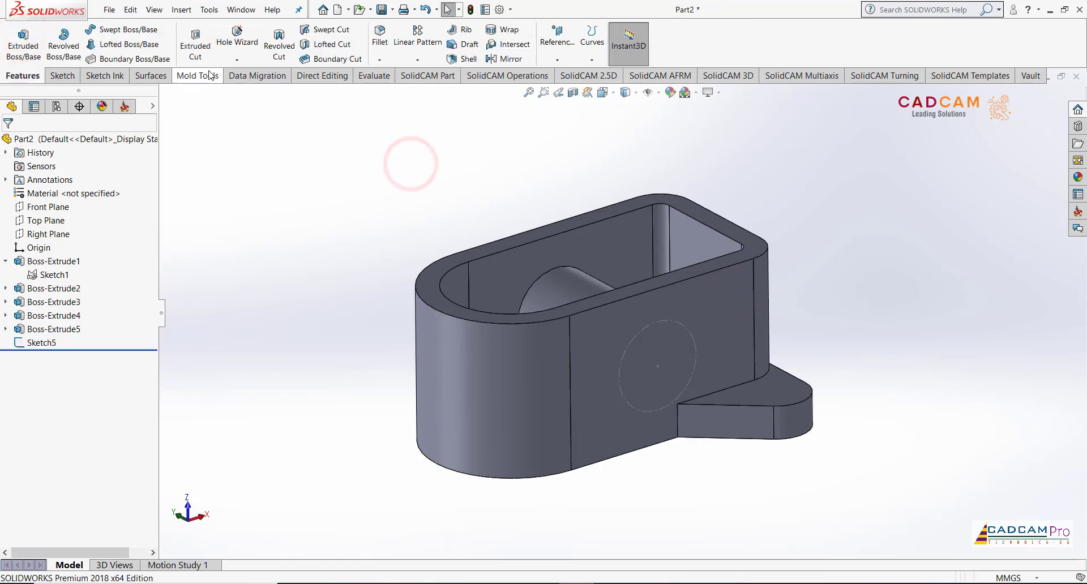
Set up a counterbored legacy hole with 10 mm diameter, 80 mm depth and a 20 mm counterbore 20 mm deep
click(237, 41)
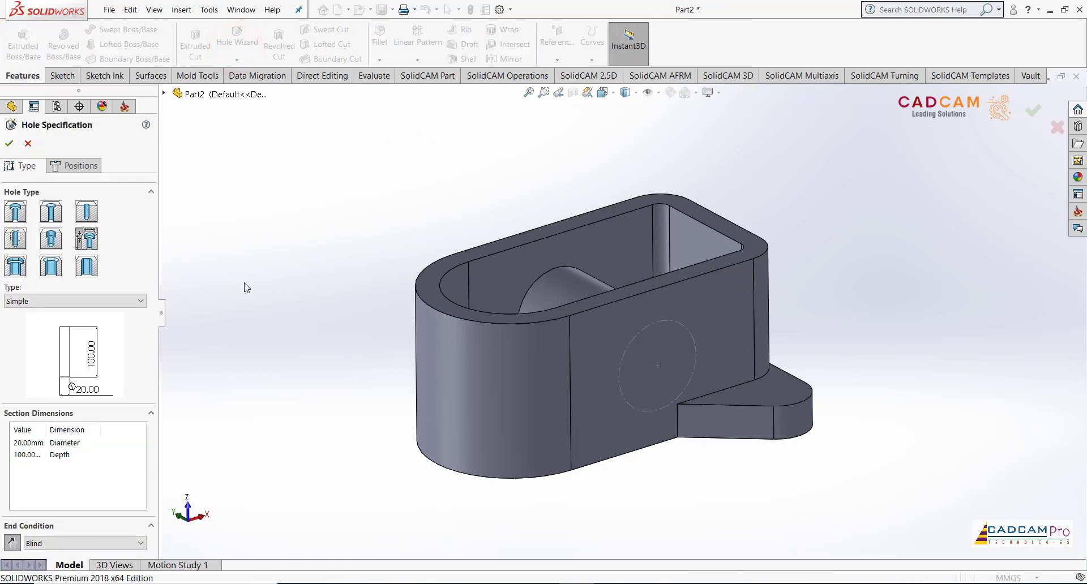
click(88, 244)
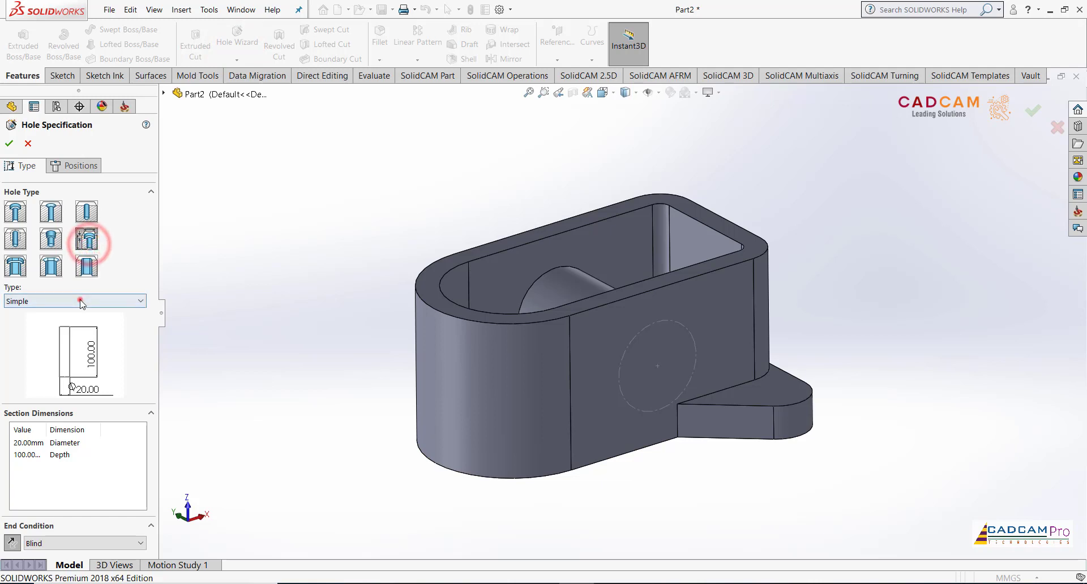
click(80, 302)
click(68, 382)
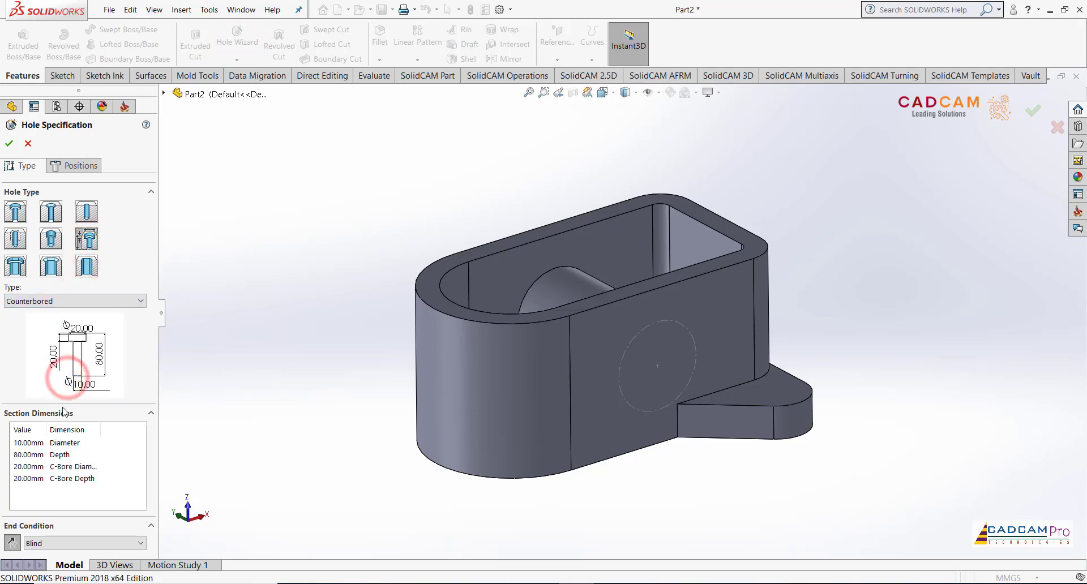
click(28, 454)
click(29, 466)
click(29, 479)
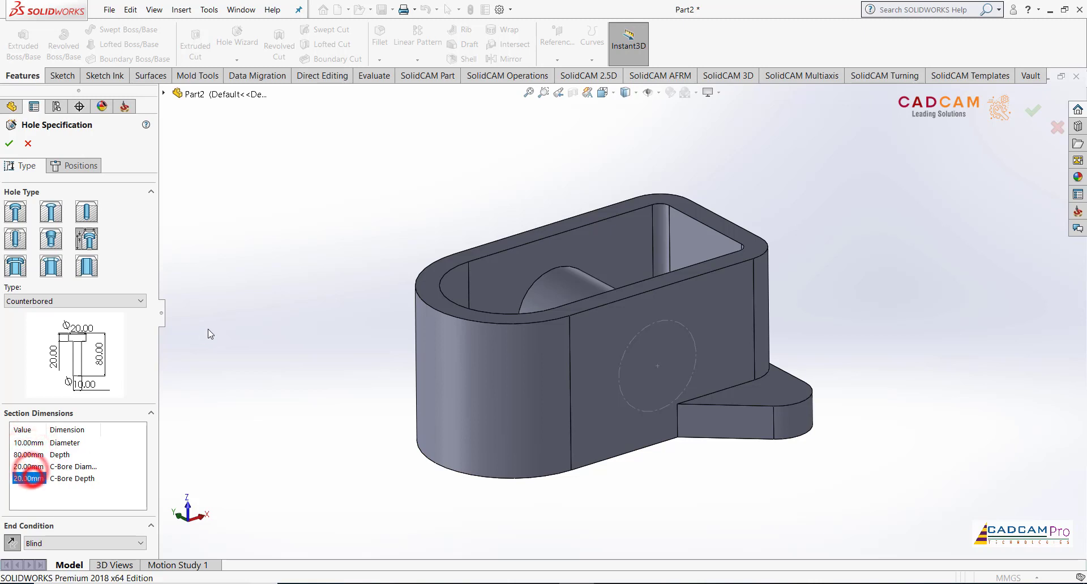
Position the counterbored hole with a 3D sketch at the construction circle's centre on the side face and complete it
click(80, 166)
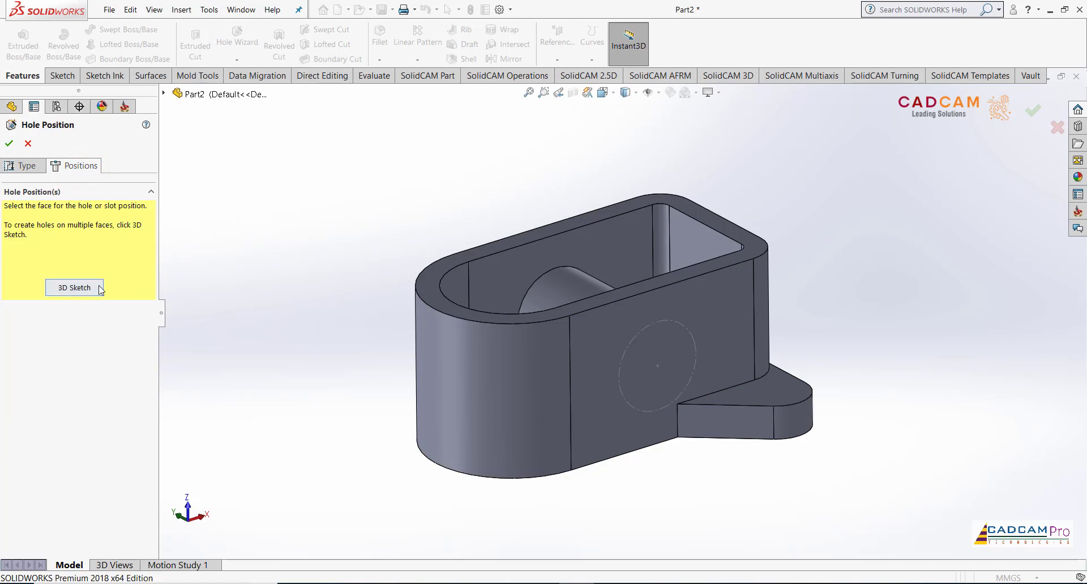
click(79, 287)
click(658, 366)
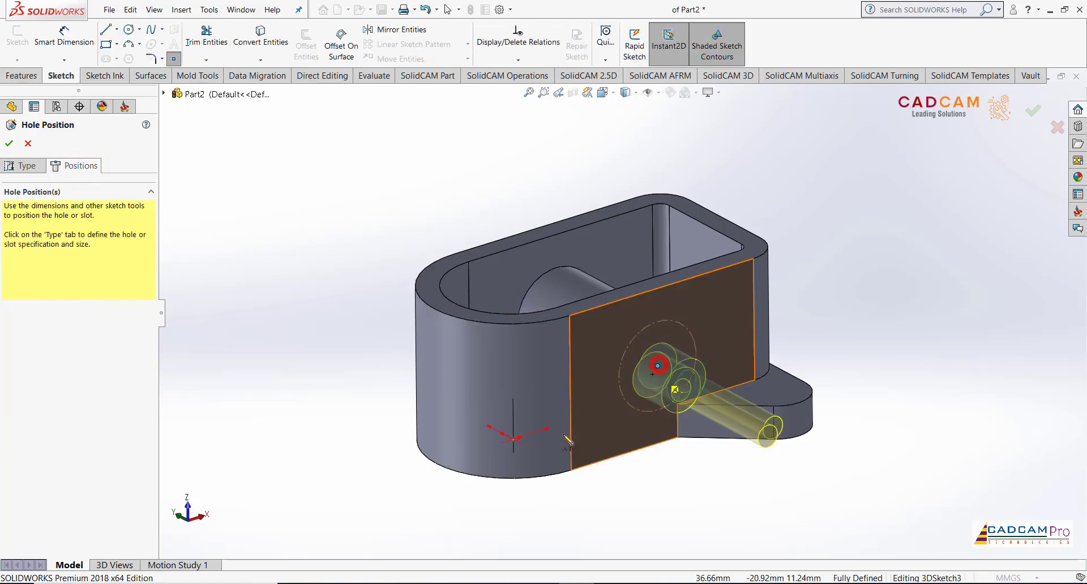
click(24, 166)
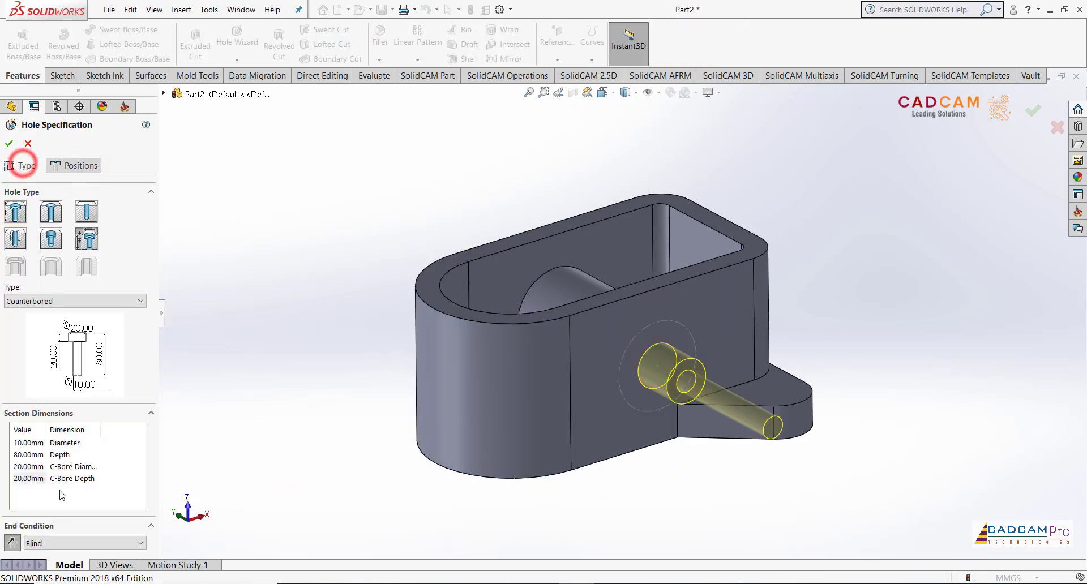
middle_drag(255, 391, 275, 339)
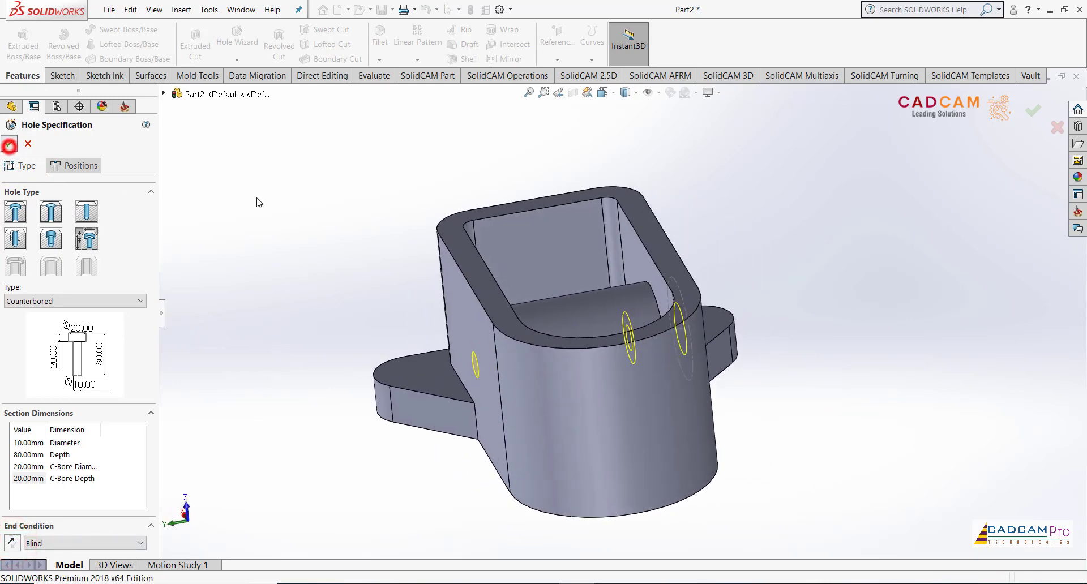
click(274, 203)
middle_drag(274, 203, 215, 266)
Hide the construction circle sketch on the outer side face
click(41, 342)
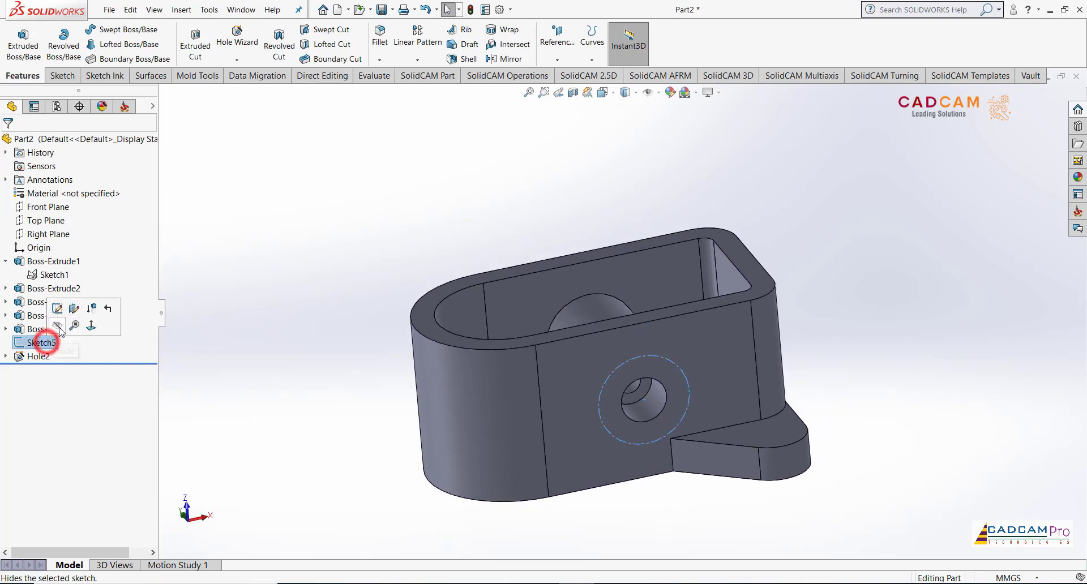
click(59, 327)
mouse_move(403, 210)
middle_down()
mouse_move(471, 290)
mouse_move(745, 439)
mouse_move(664, 546)
middle_up()
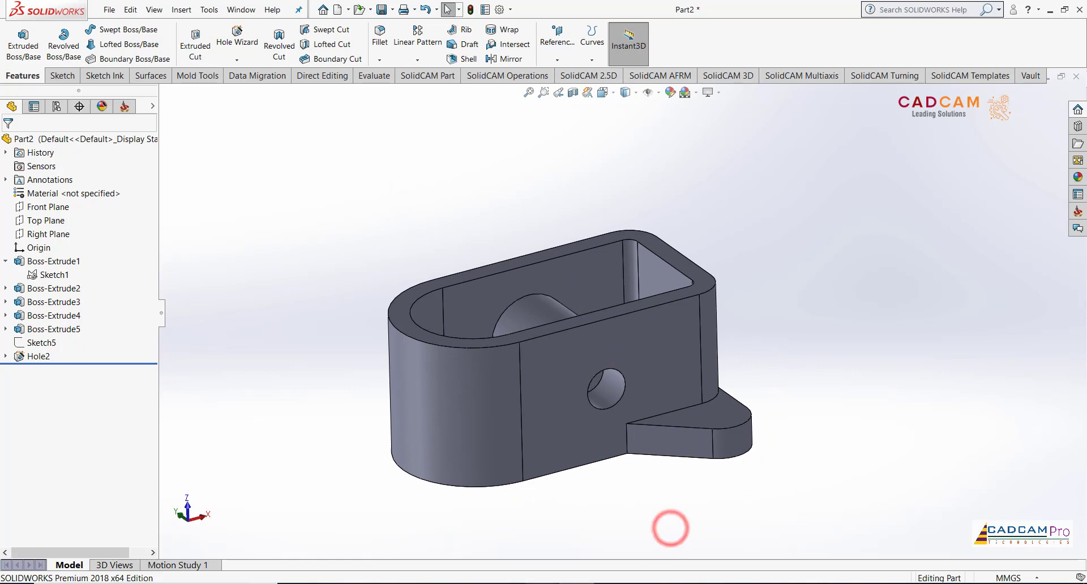
Check the reference drawing and set up a counterbored hole of 10 mm diameter with a 20 mm counterbore 5 mm deep
click(670, 528)
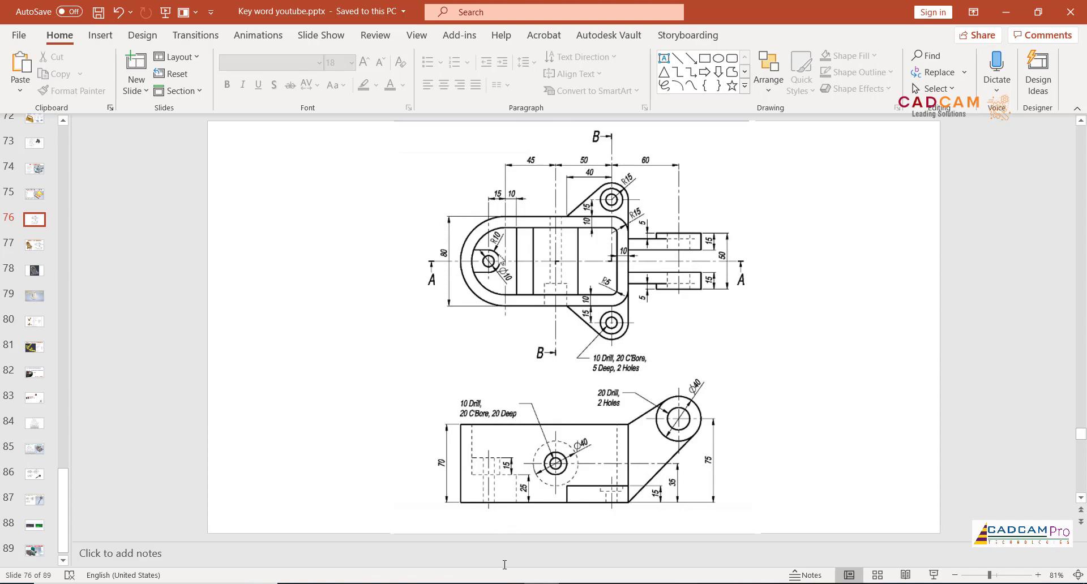
key(alt+Tab)
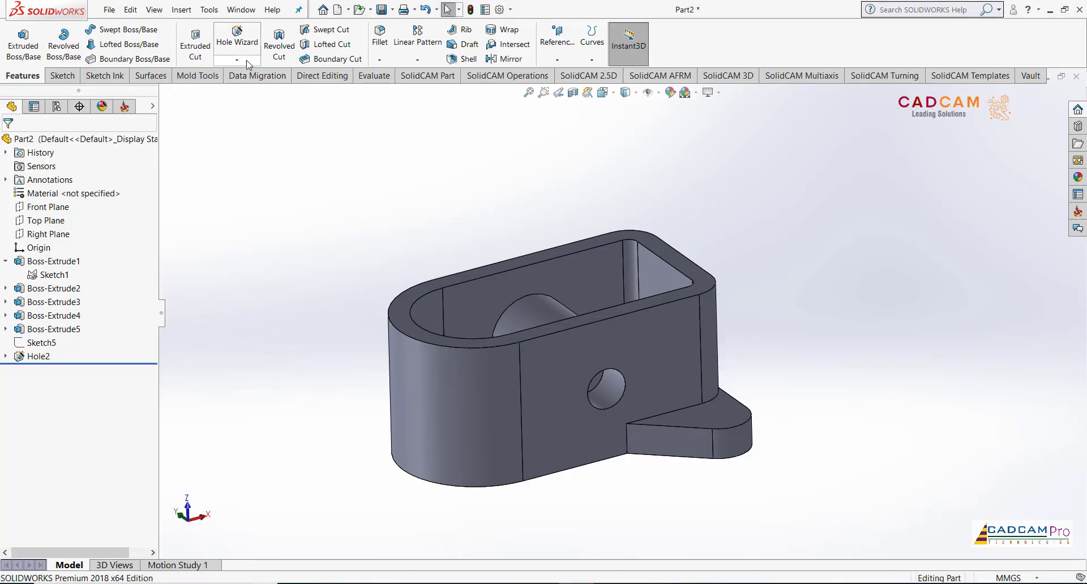
click(239, 41)
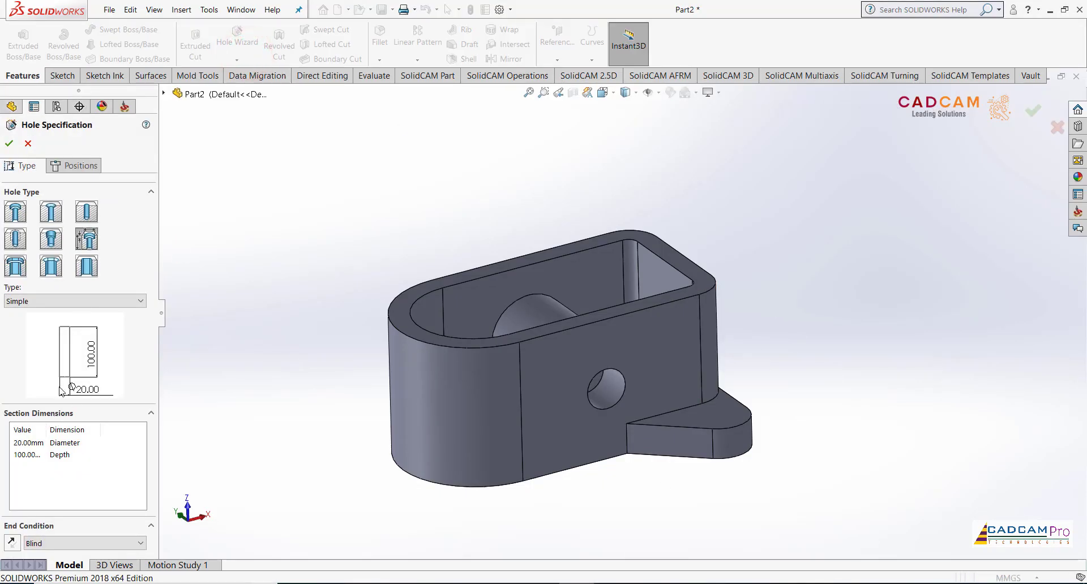
click(63, 302)
click(34, 378)
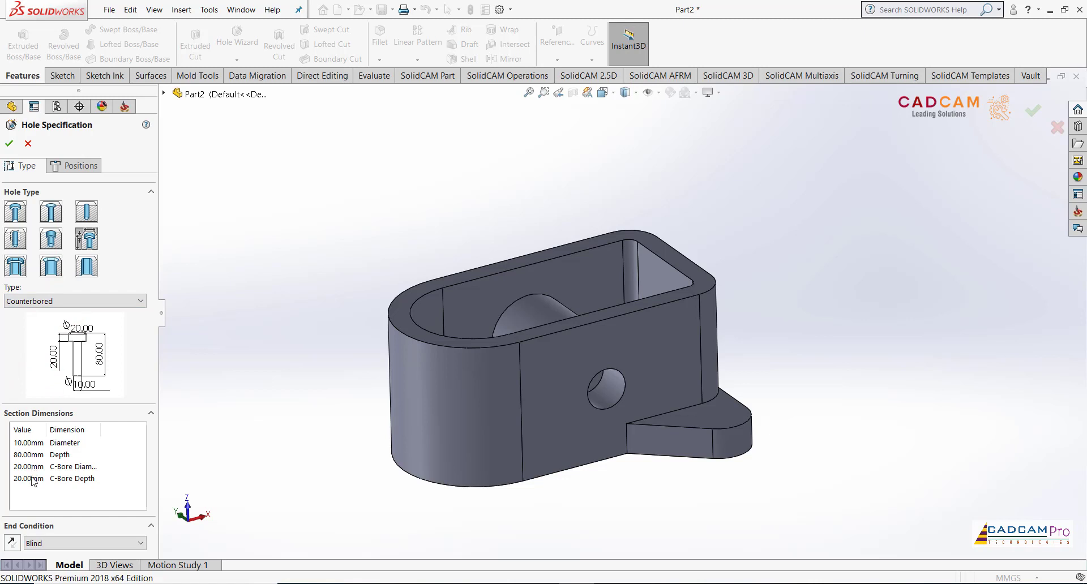
text(5)
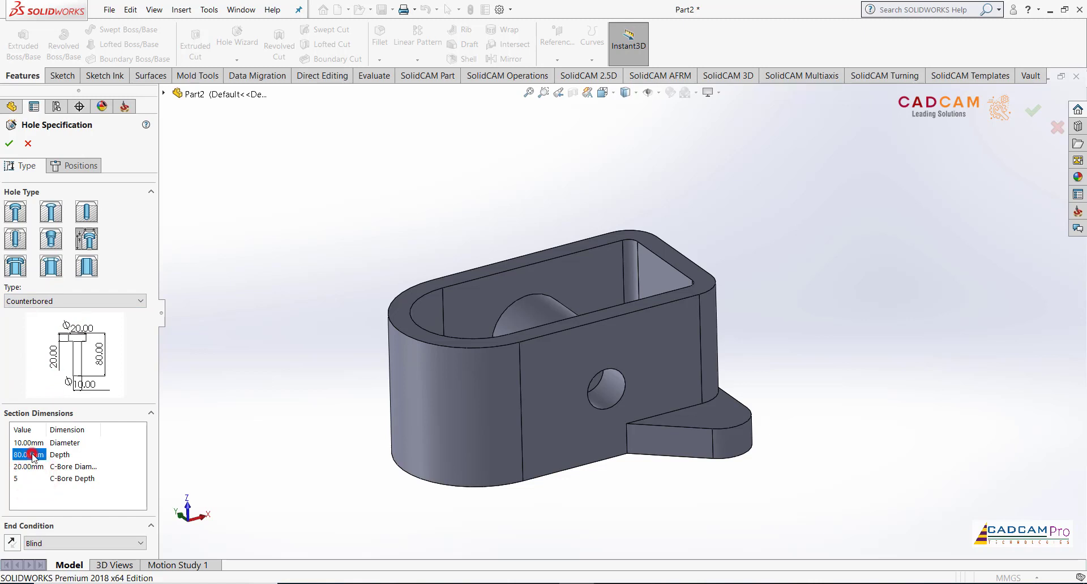
click(223, 399)
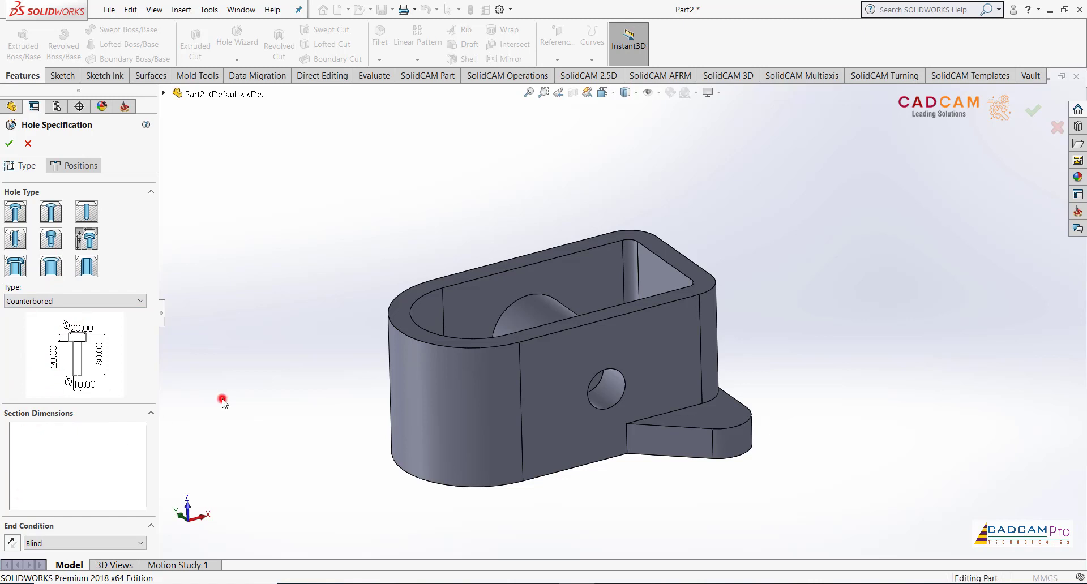
Place the counterbored holes with a 3D sketch at the rounded-end centres of both mounting ears and complete them
click(71, 166)
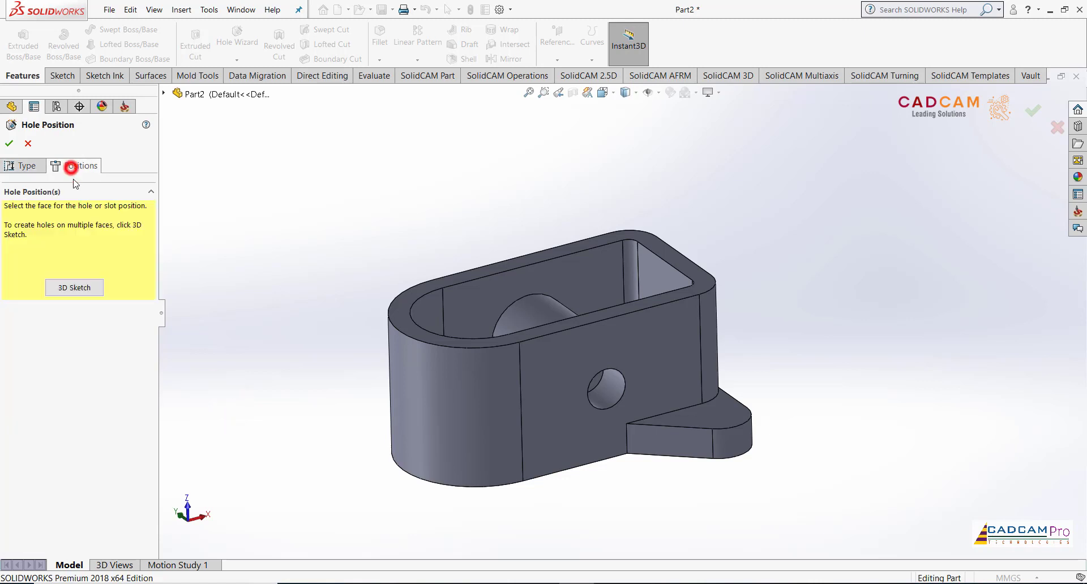
click(74, 288)
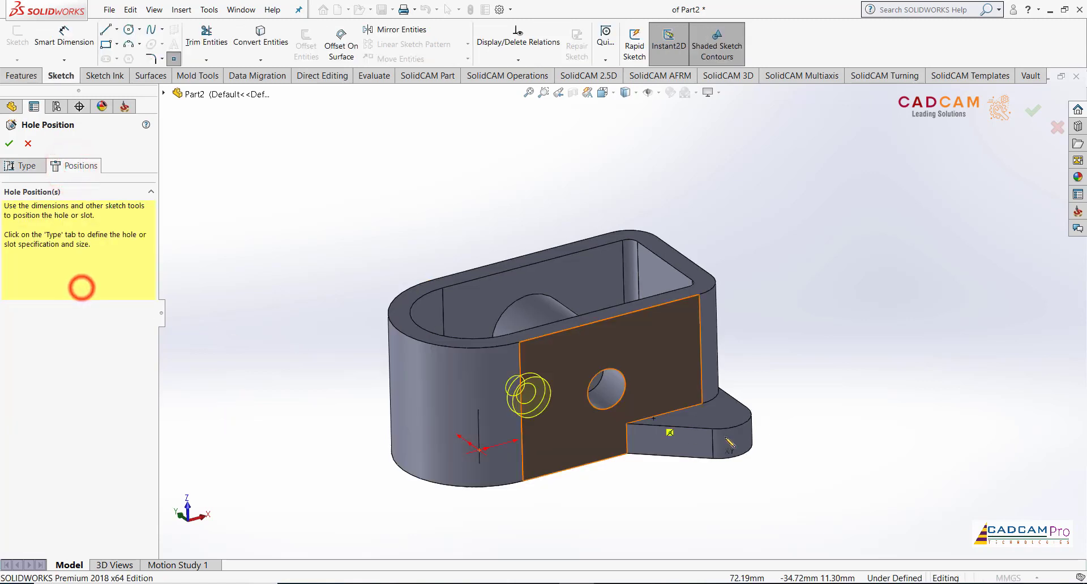
click(718, 416)
middle_drag(817, 445, 860, 442)
middle_drag(443, 432, 558, 444)
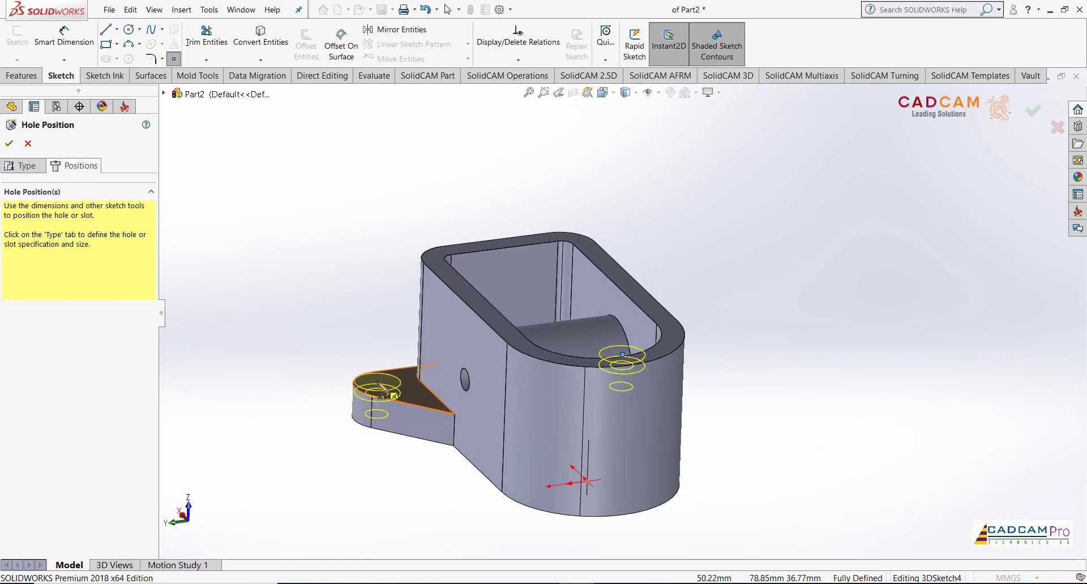
scroll(379, 389, down, 5)
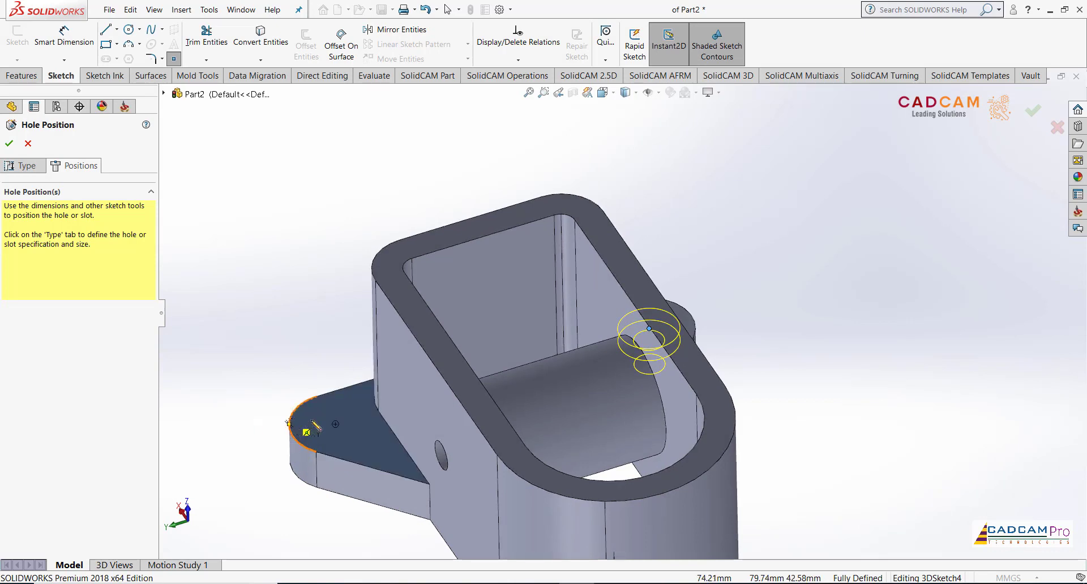
click(336, 424)
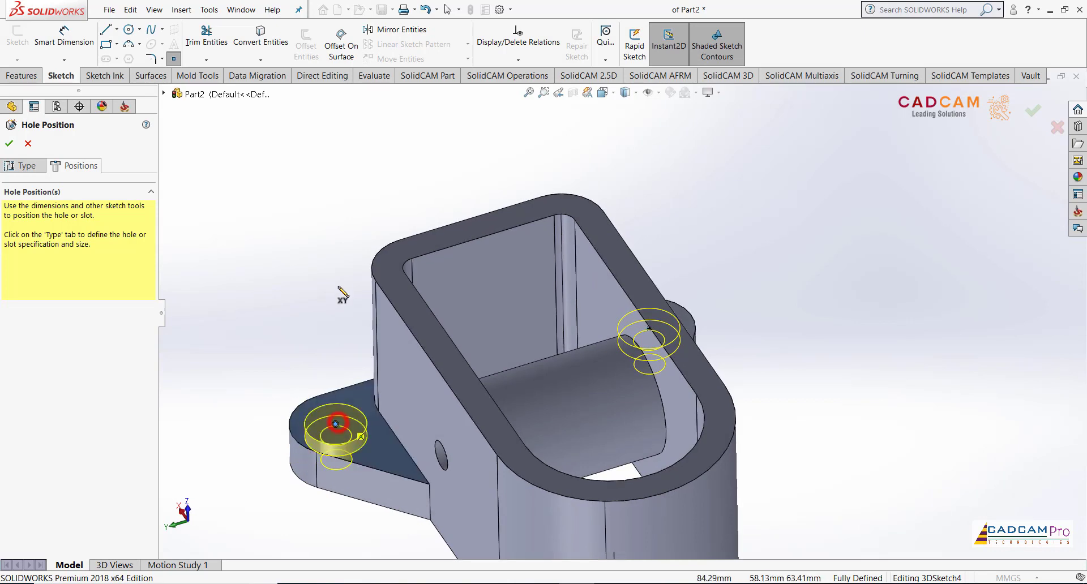
click(9, 143)
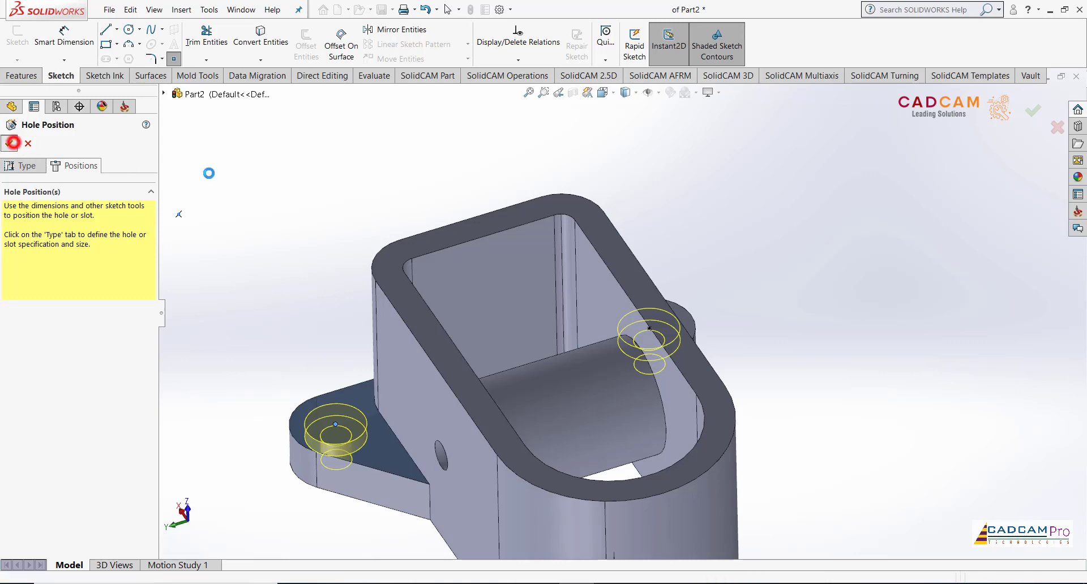
click(327, 190)
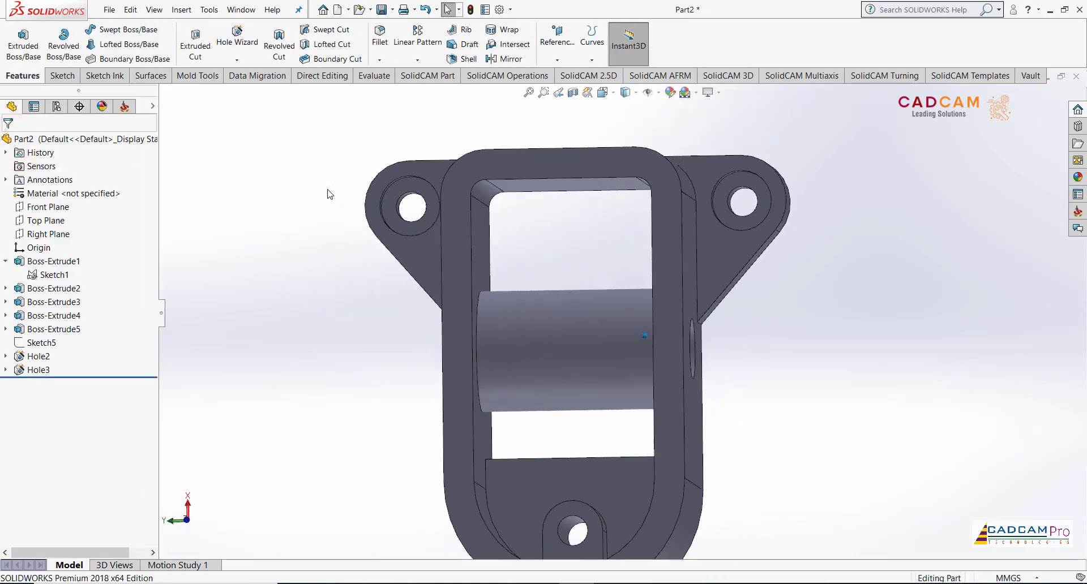
middle_drag(327, 191, 295, 280)
click(295, 280)
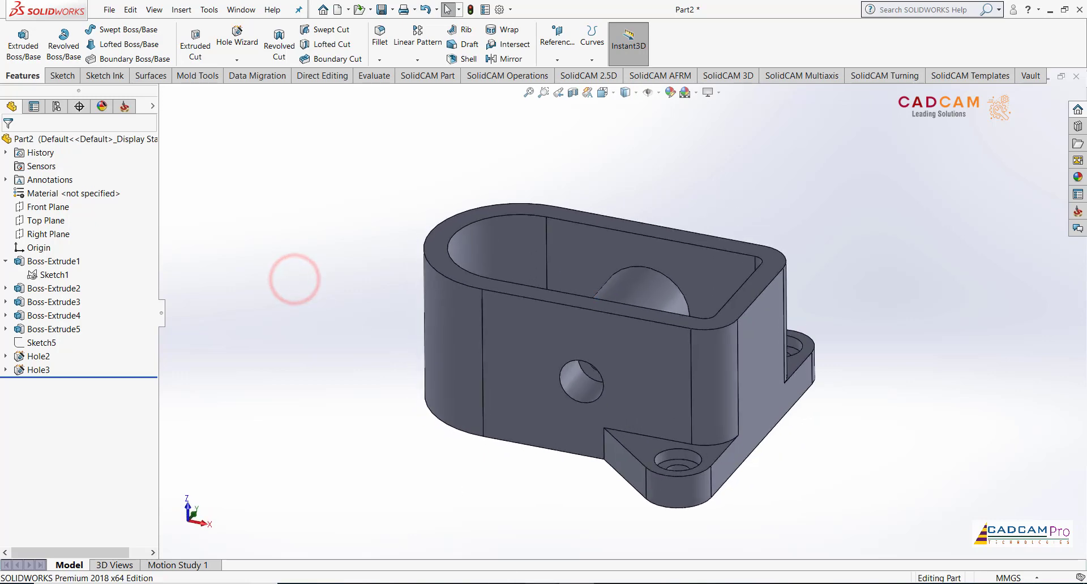
Create a reference plane offset 10 mm from the Top Plane
click(540, 583)
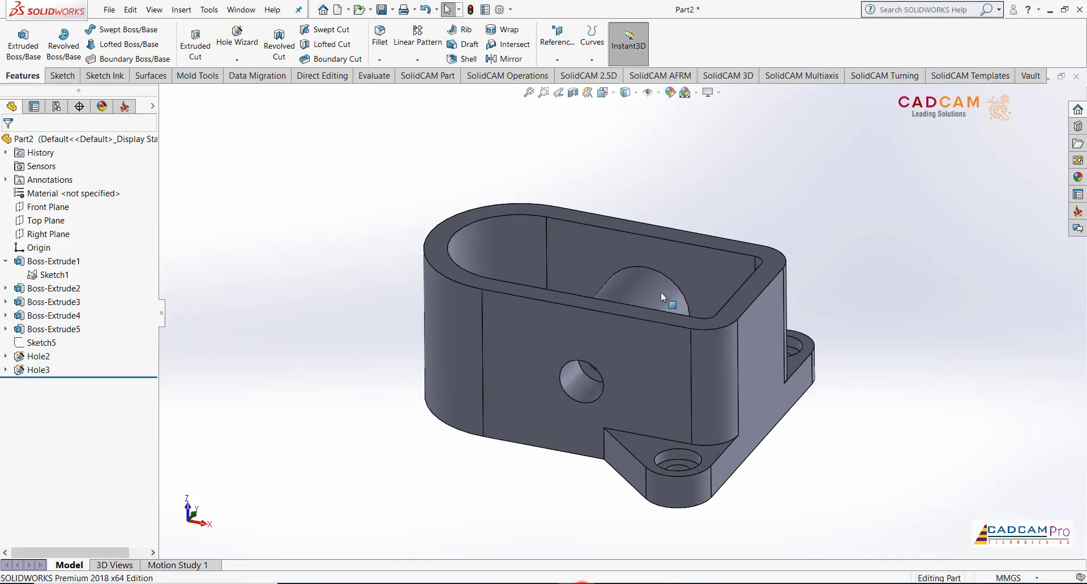
click(558, 35)
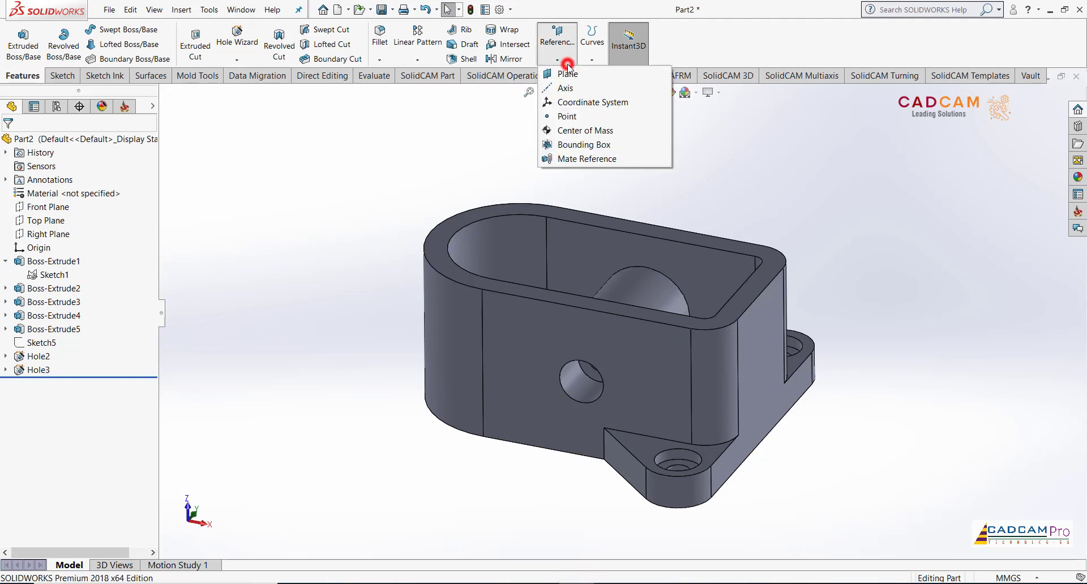
click(574, 69)
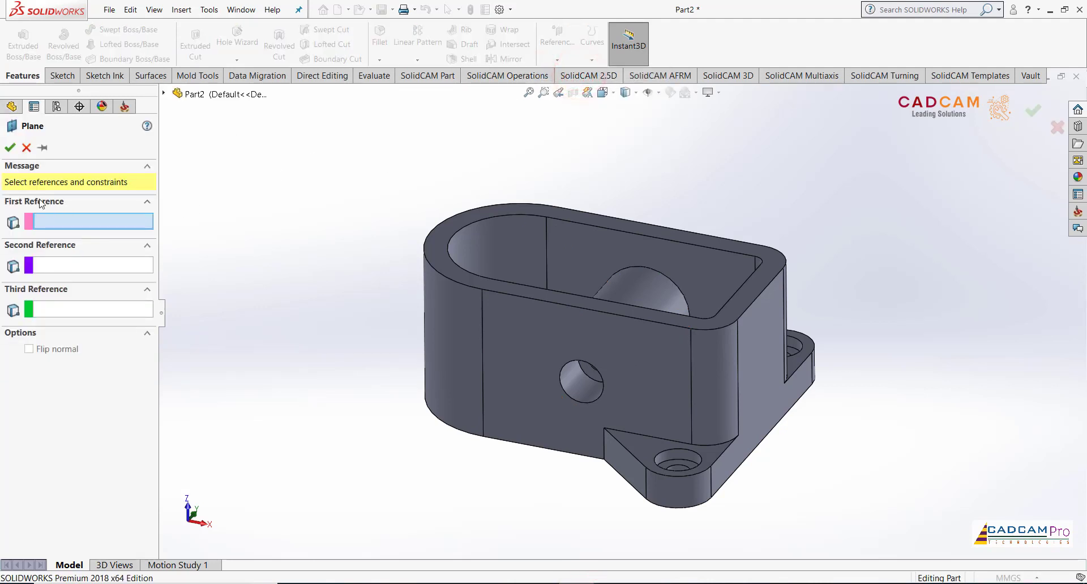
click(163, 94)
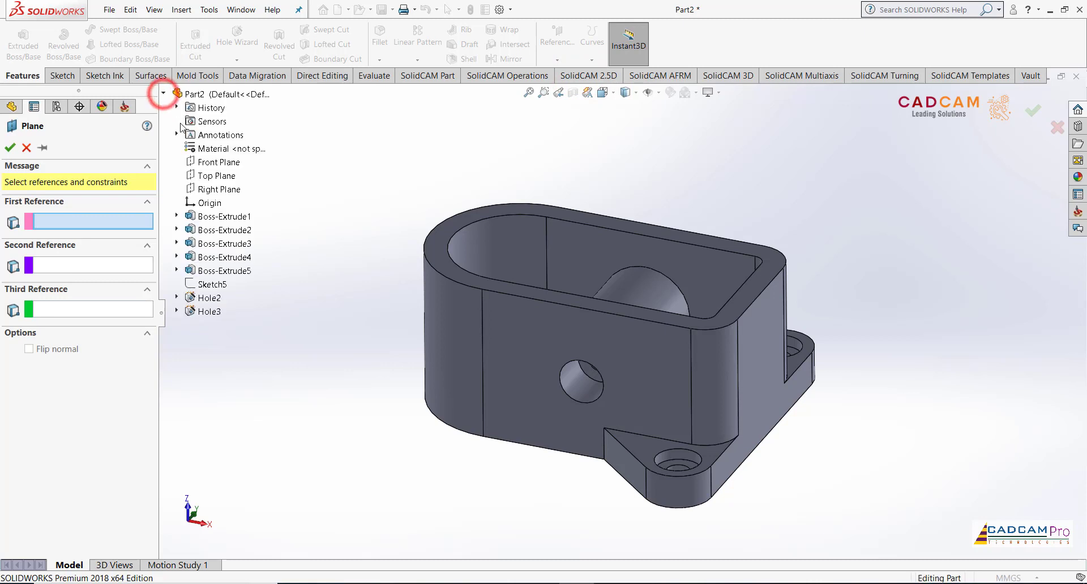
click(216, 178)
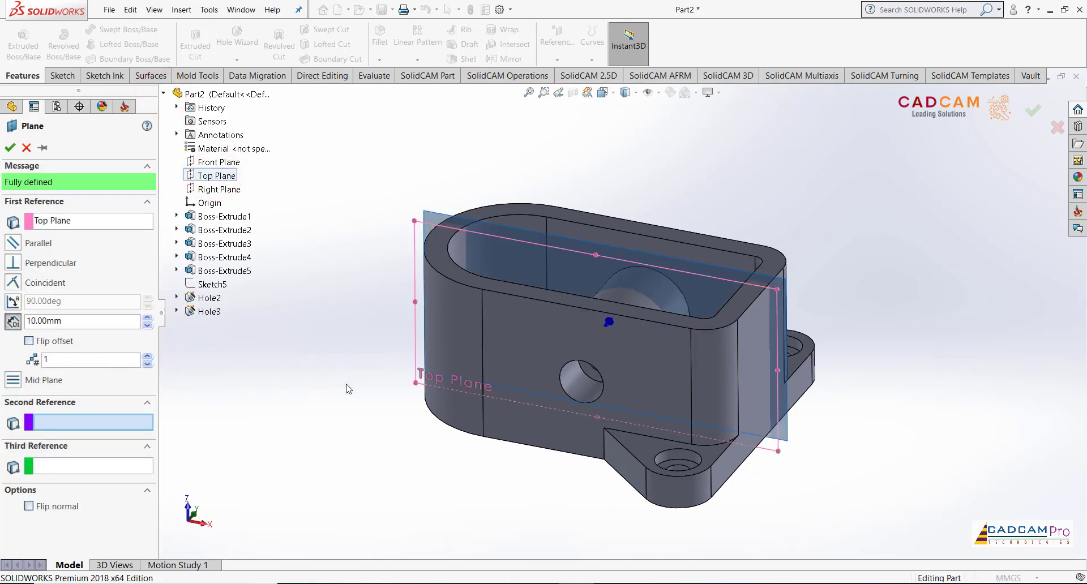
middle_drag(346, 389, 328, 389)
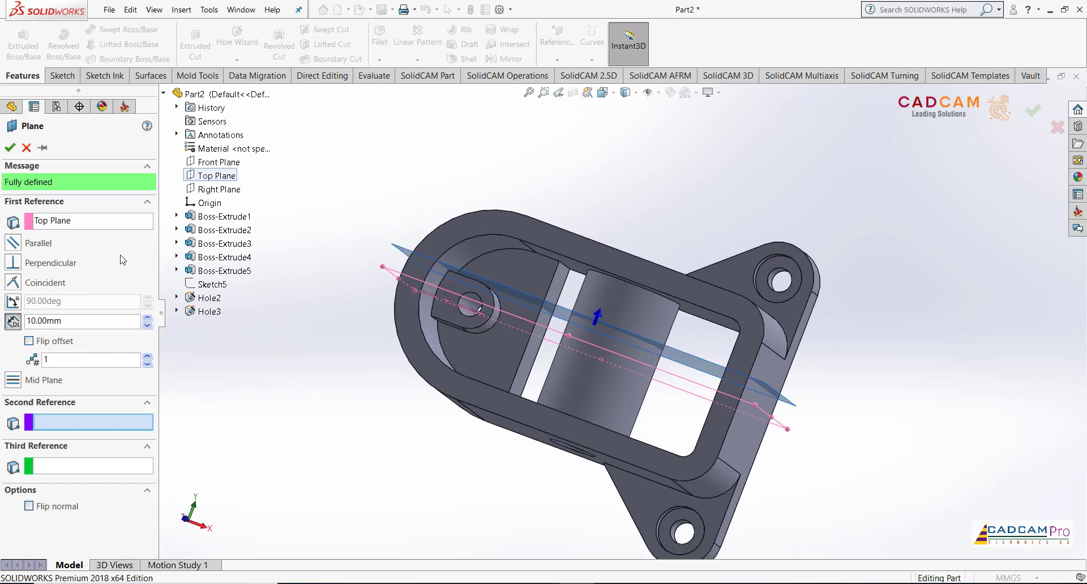
click(9, 148)
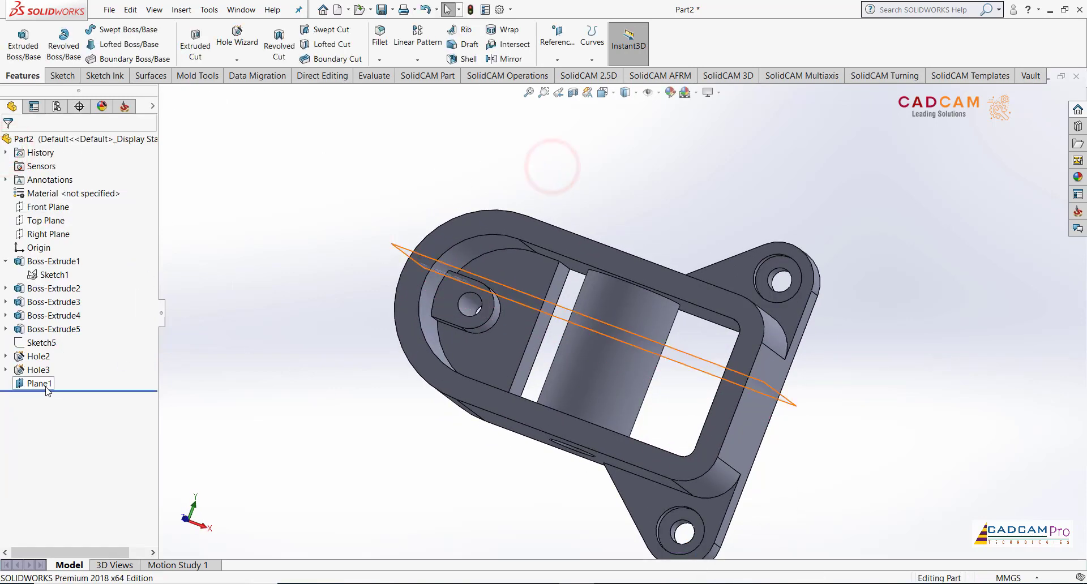
Try flipping the offset direction of the plane 10 mm from the Top Plane
right_click(47, 385)
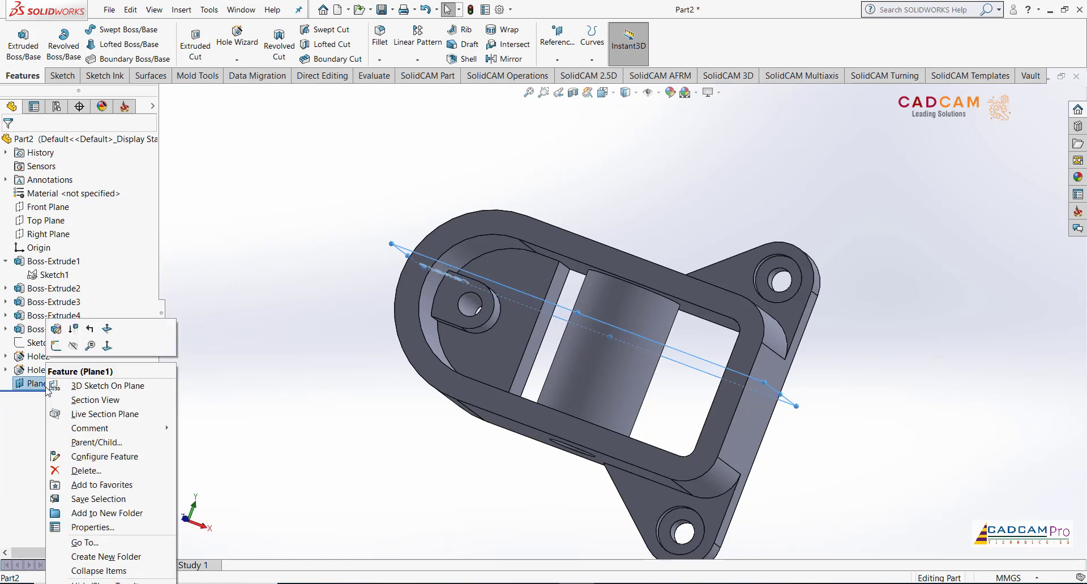
click(56, 328)
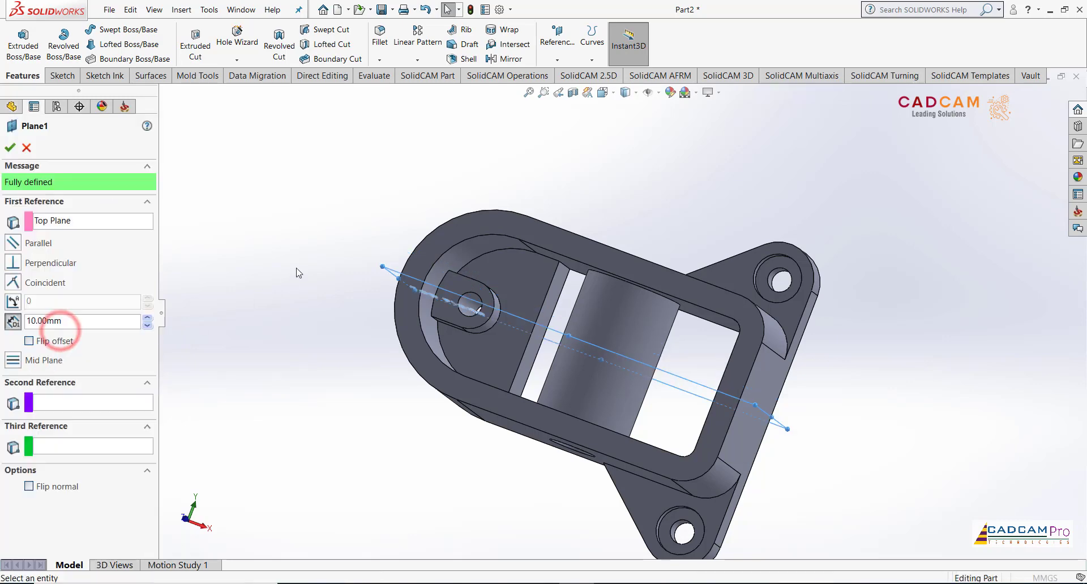
middle_drag(357, 298, 654, 341)
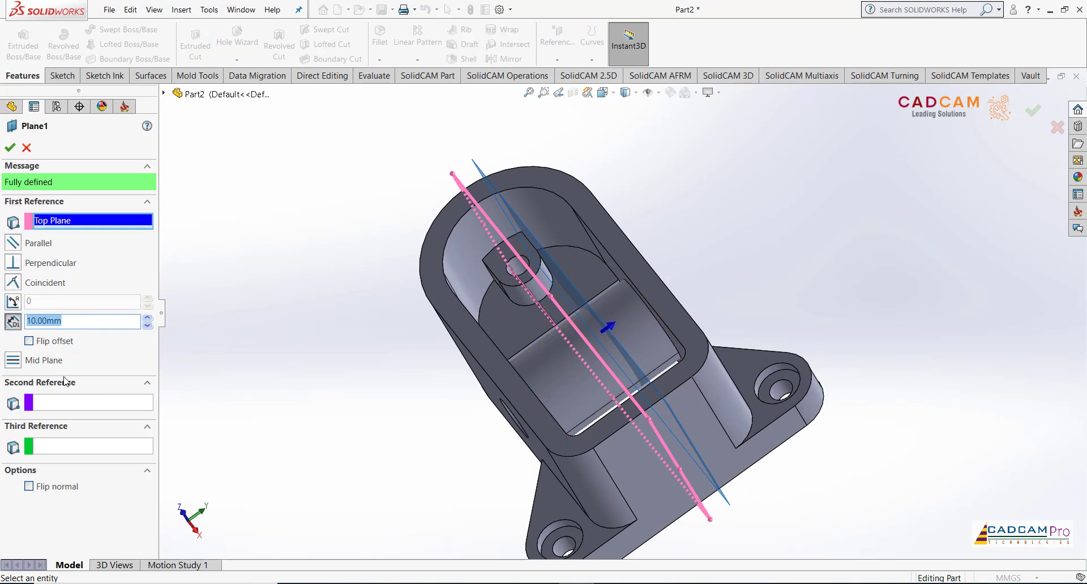
click(29, 342)
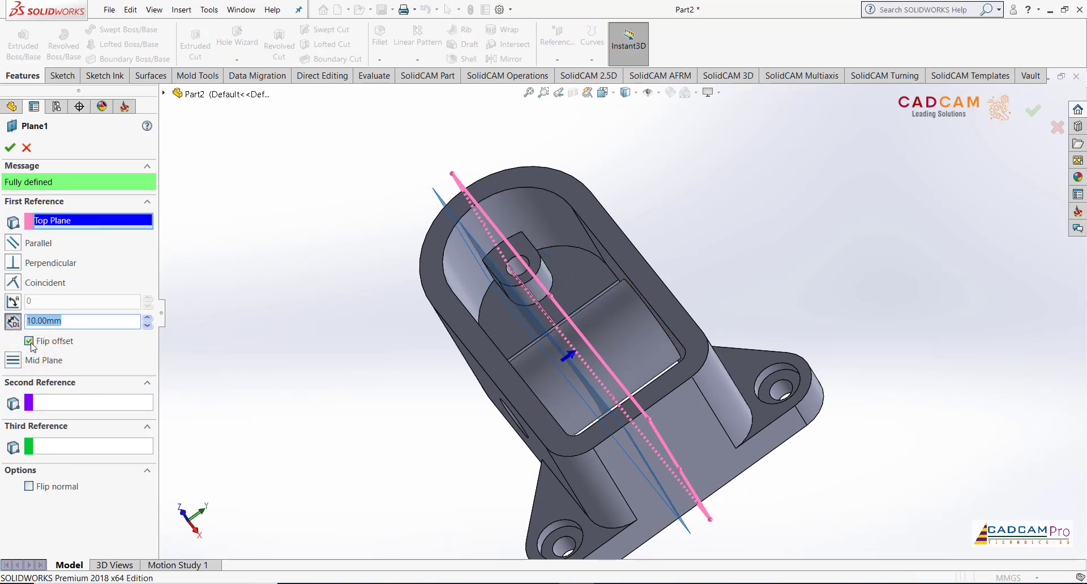
click(30, 342)
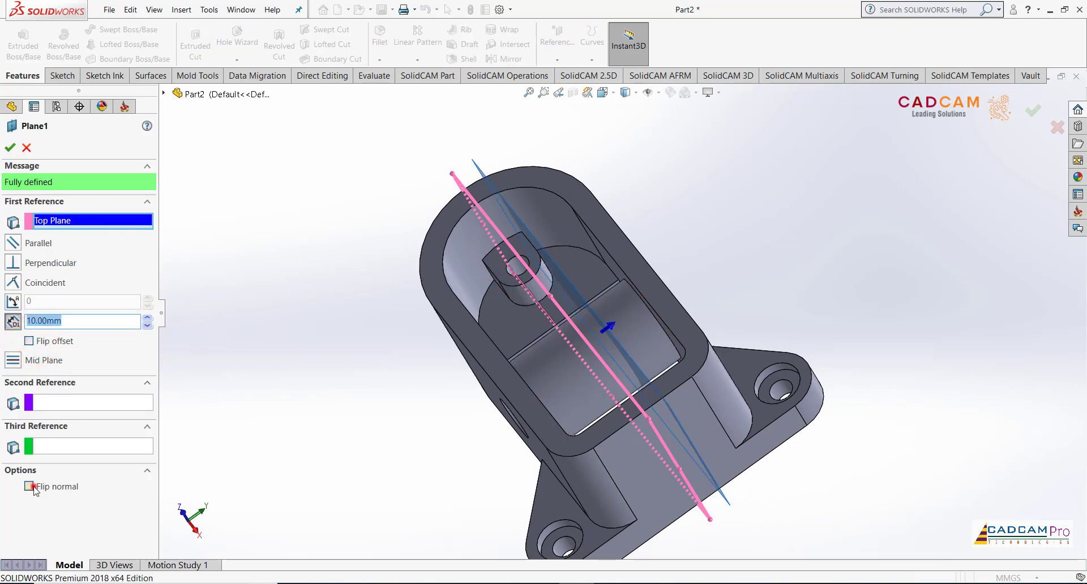
click(7, 148)
Start a sketch on the 10 mm offset plane and set the view to Bottom
middle_drag(308, 223, 651, 218)
click(75, 78)
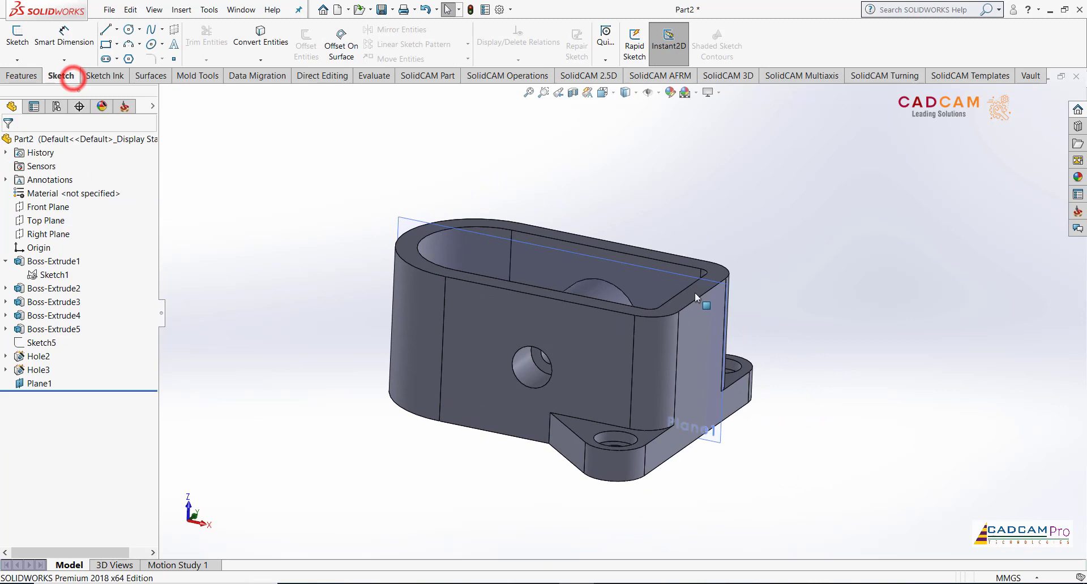
click(726, 289)
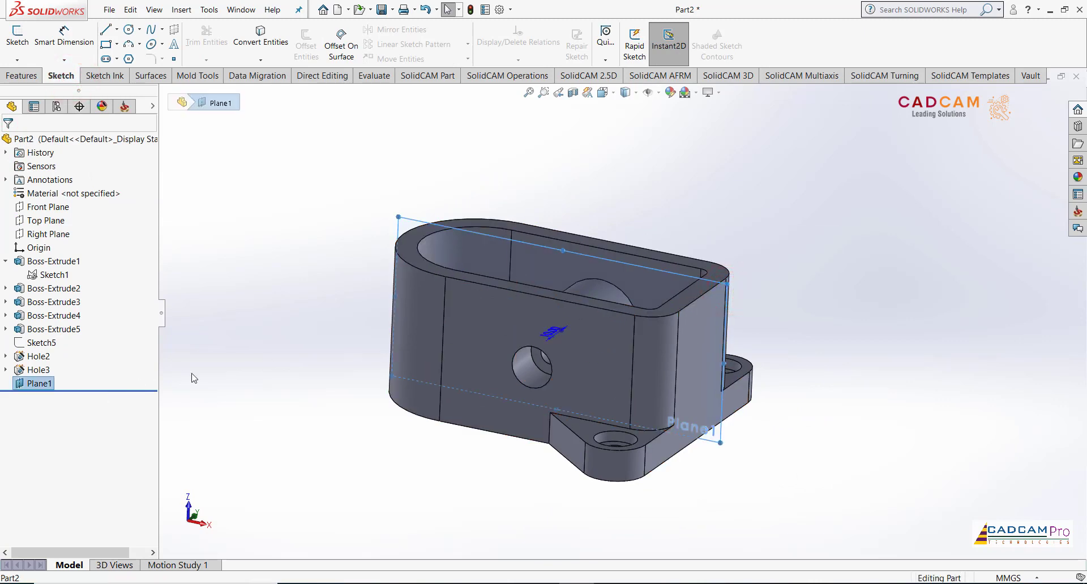
click(299, 306)
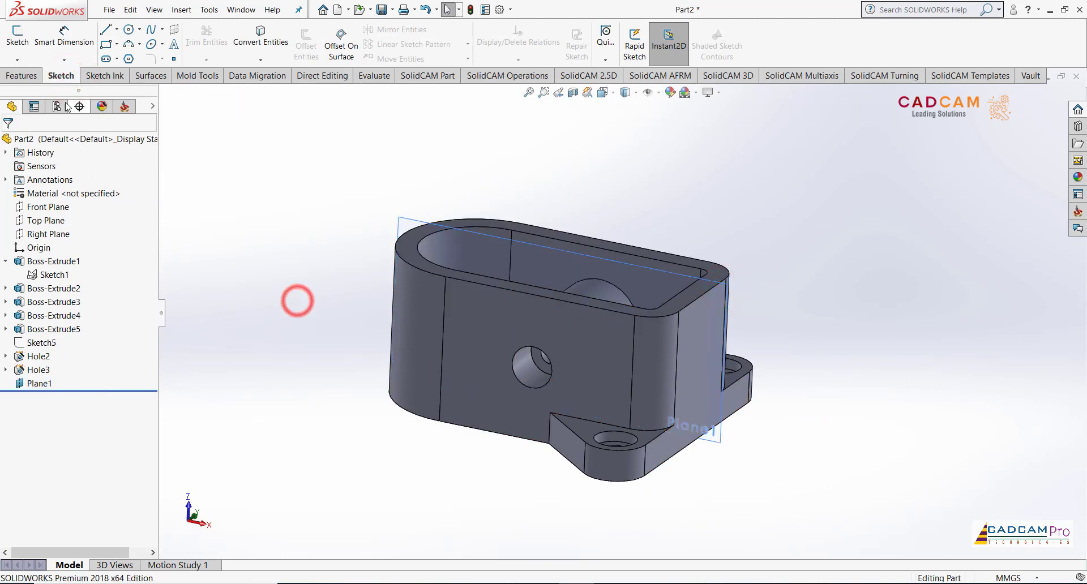
click(16, 36)
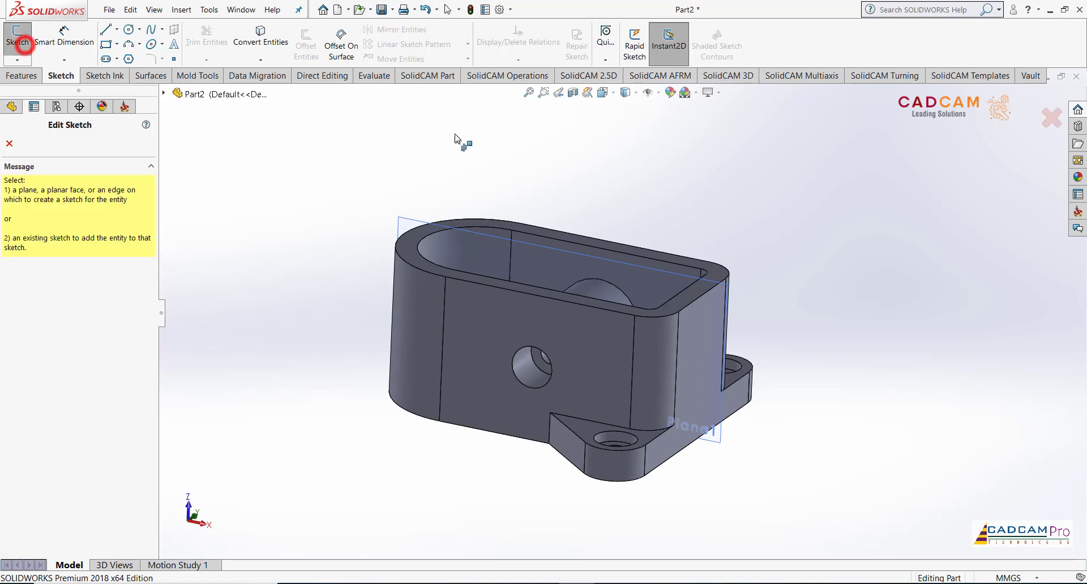
click(728, 286)
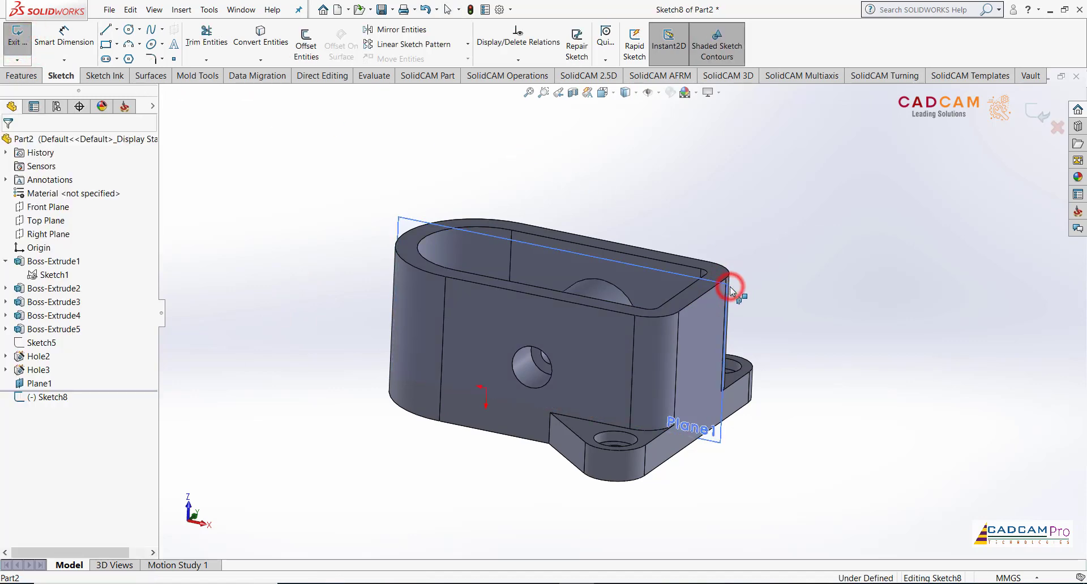
click(67, 398)
click(93, 388)
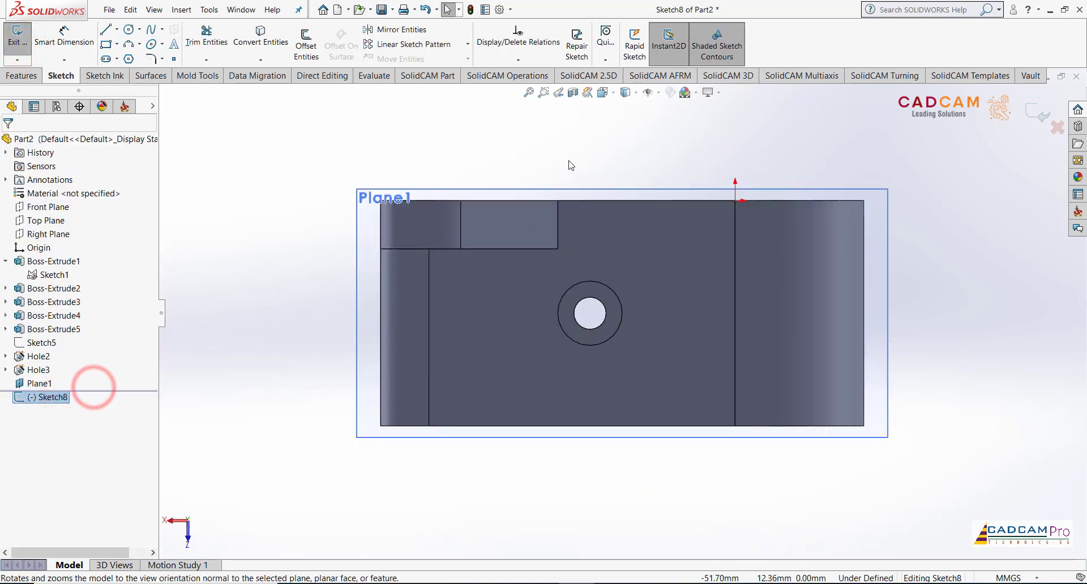
click(609, 92)
click(622, 151)
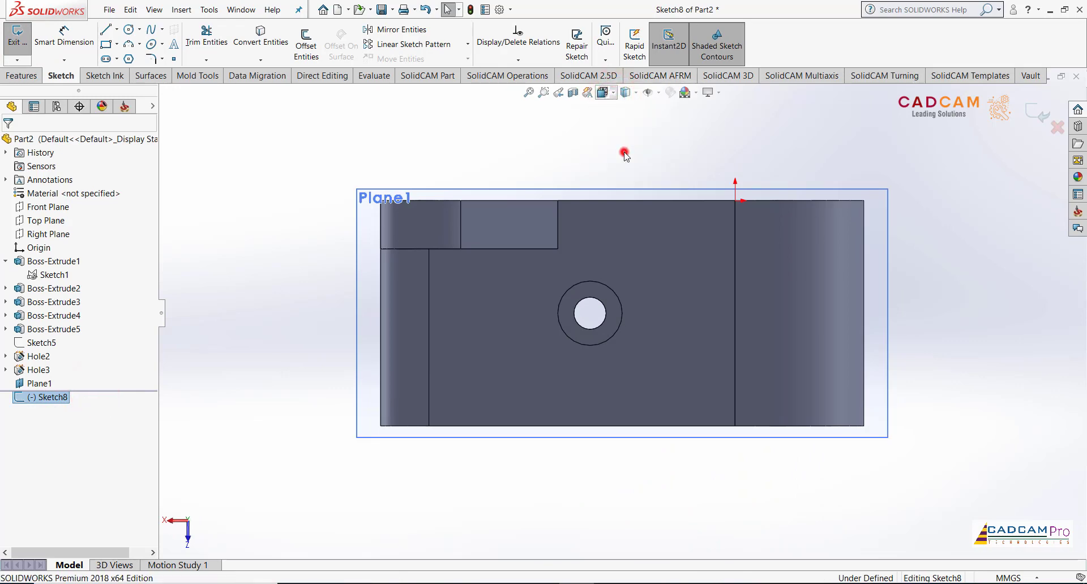
Convert the upper edge of the body's rounded corner and the two vertical edges of its straight end into sketch entities
key(z)
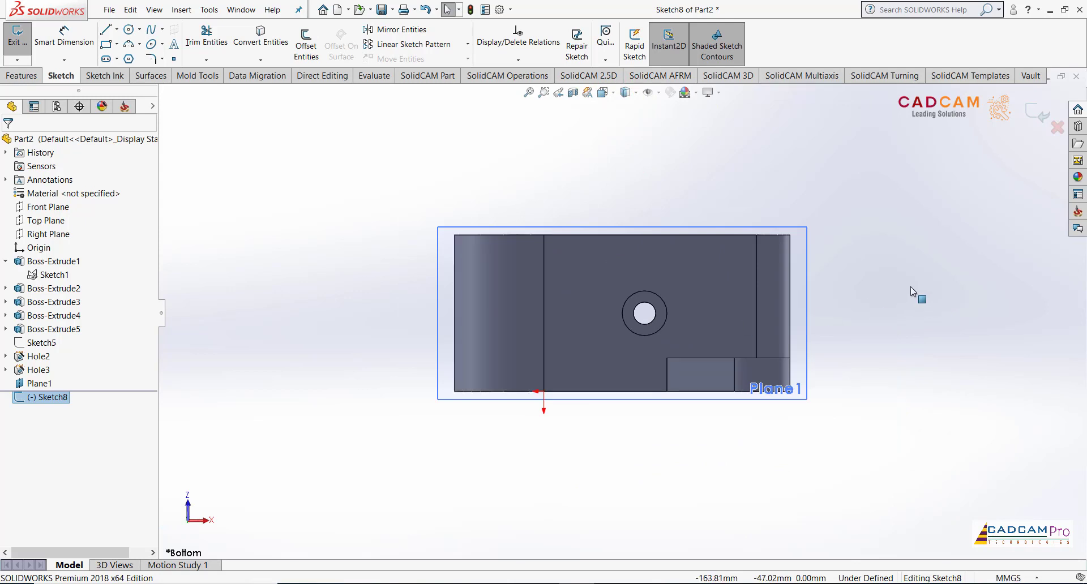
scroll(912, 293, down, 5)
click(834, 297)
scroll(810, 275, up, 1)
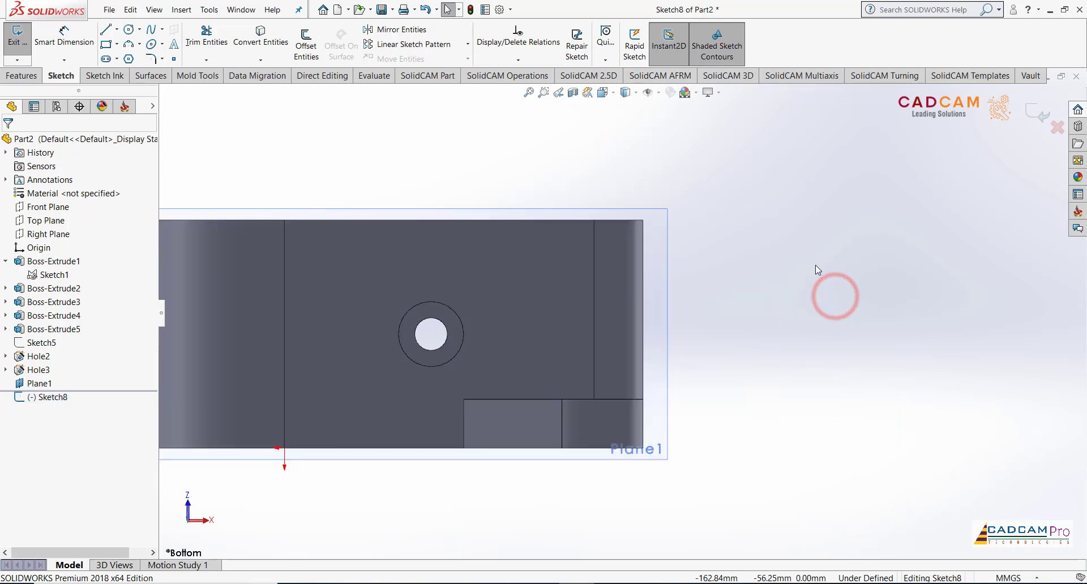
scroll(817, 270, down, 1)
click(262, 44)
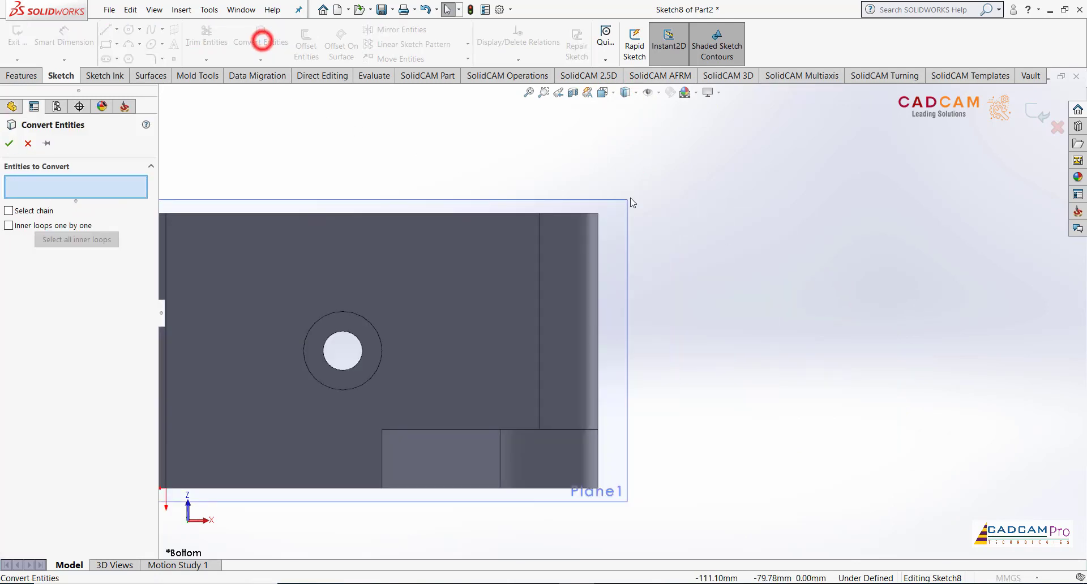
click(587, 215)
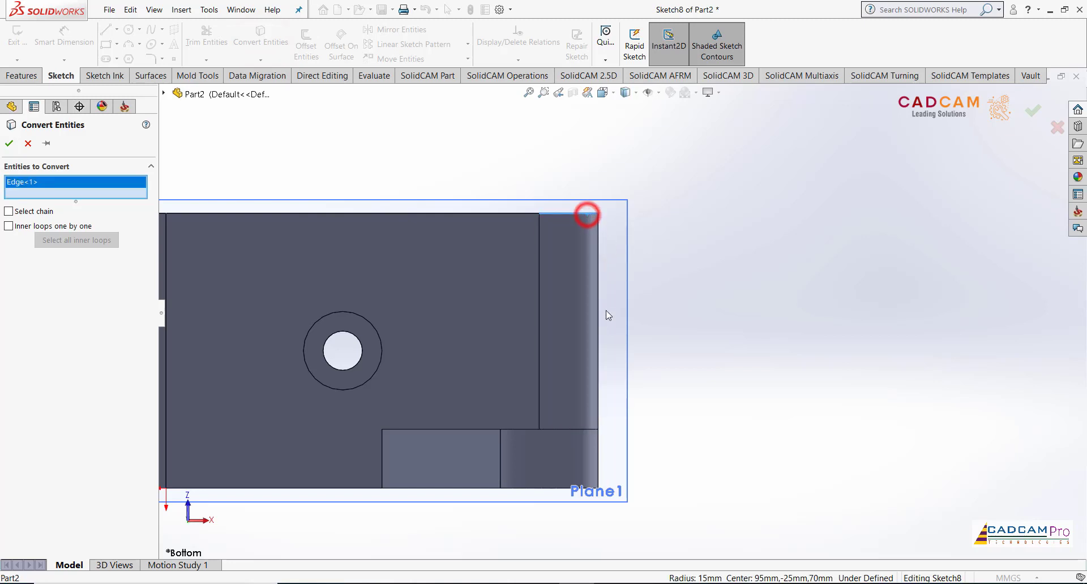
click(599, 390)
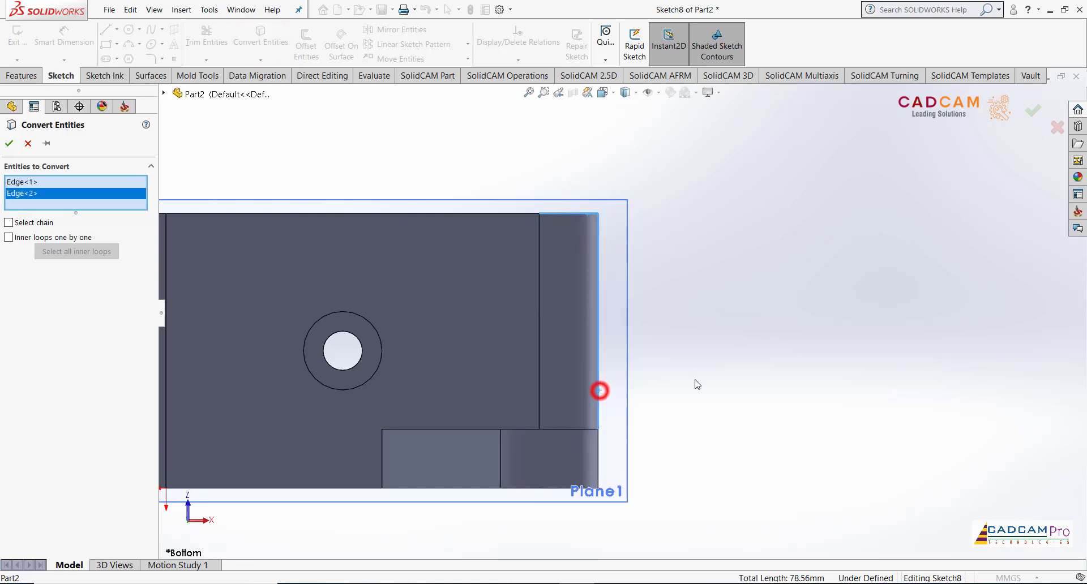
click(599, 459)
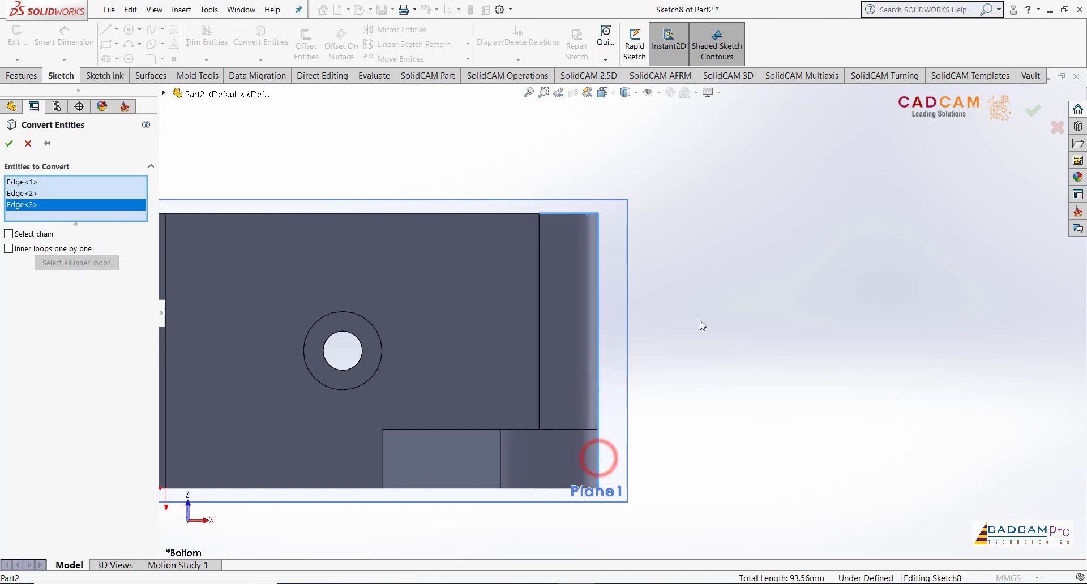
click(8, 143)
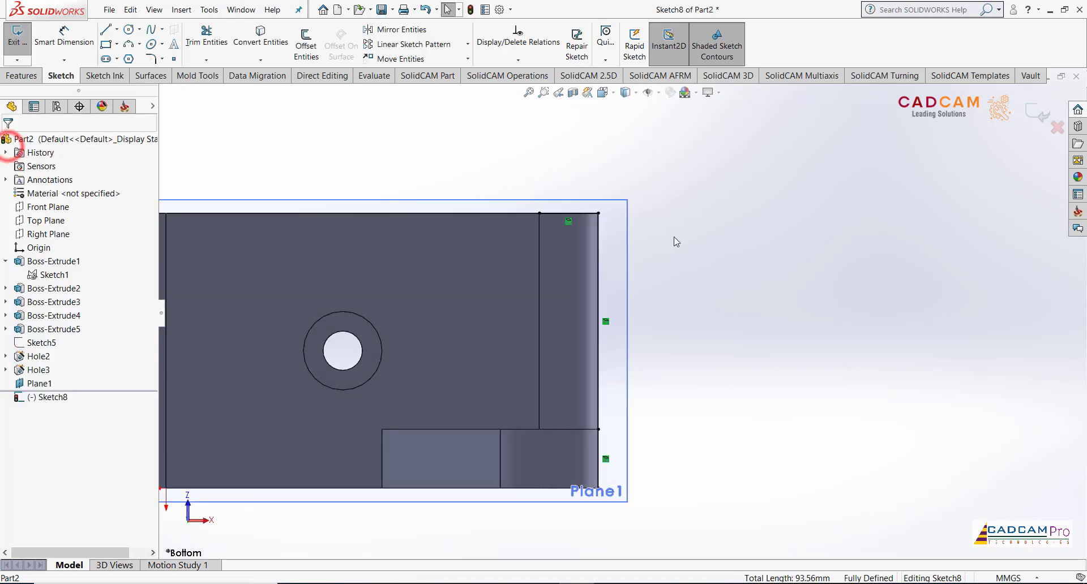
click(682, 233)
Sketch two concentric circles about 20 mm and 39 mm in diameter beyond the straight end of the body
scroll(708, 254, up, 3)
scroll(739, 274, down, 2)
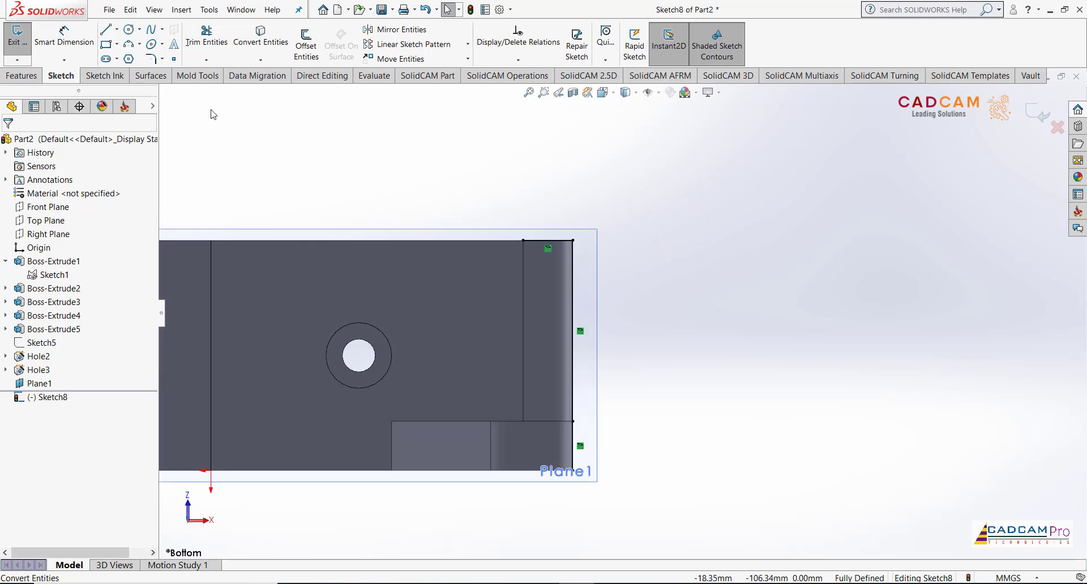
click(131, 30)
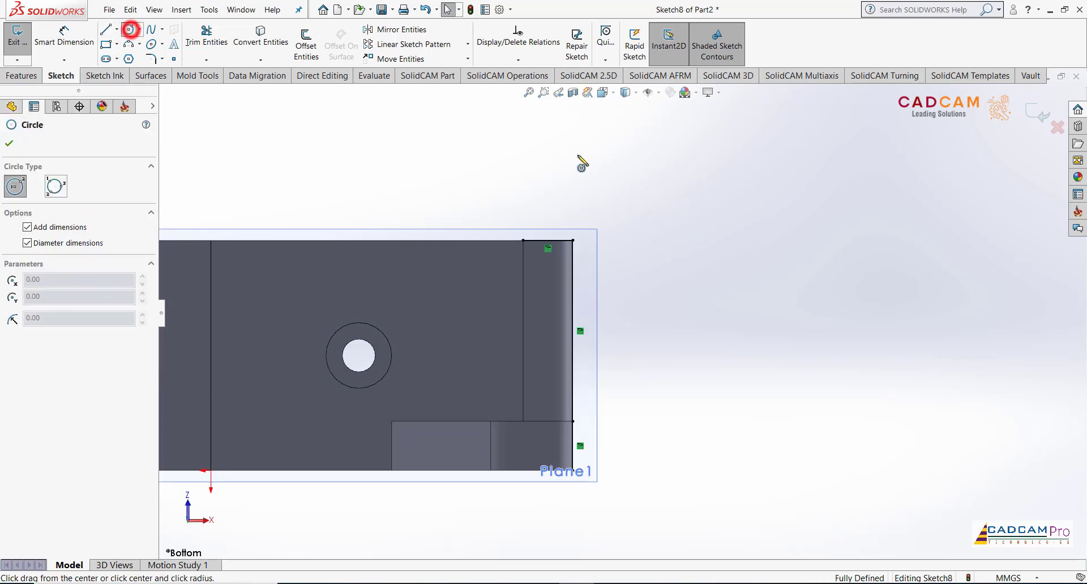
click(752, 240)
click(779, 221)
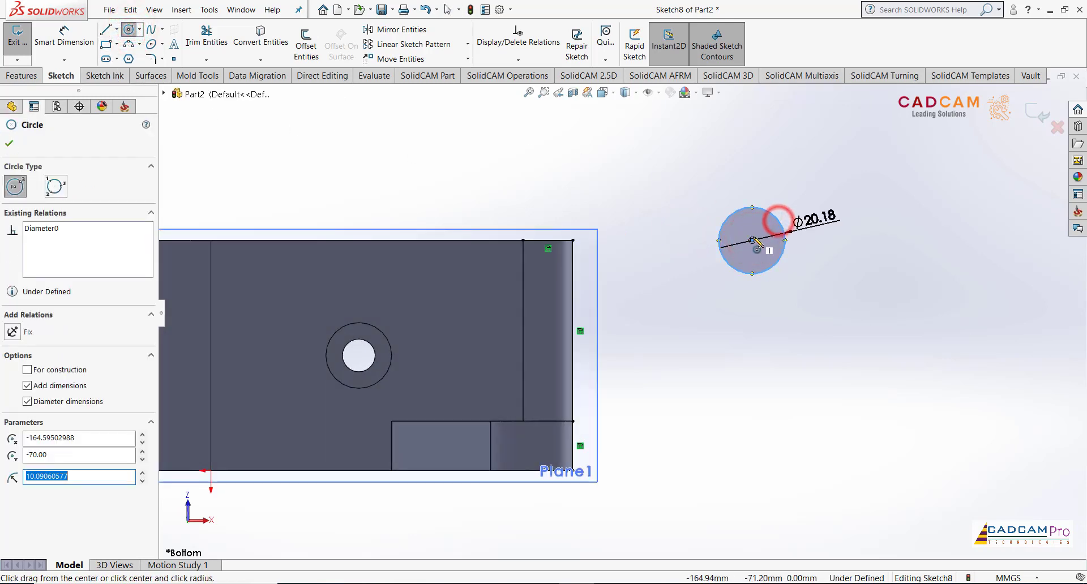
click(752, 240)
click(782, 297)
key(Escape)
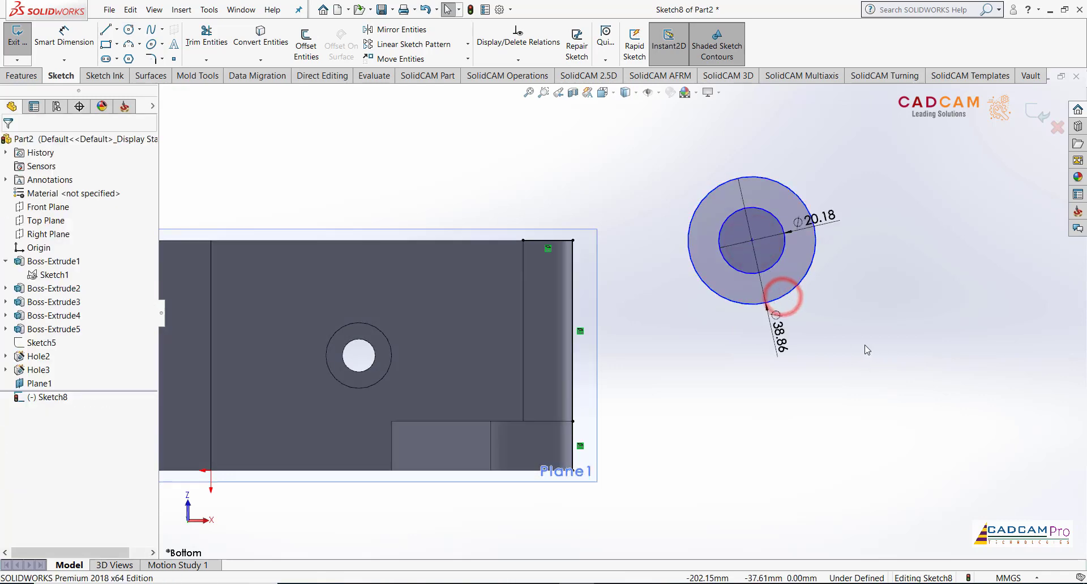
Check the reference drawing and set the outer circle's diameter to 40 mm and the inner circle's to 20 mm
key(alt+Tab)
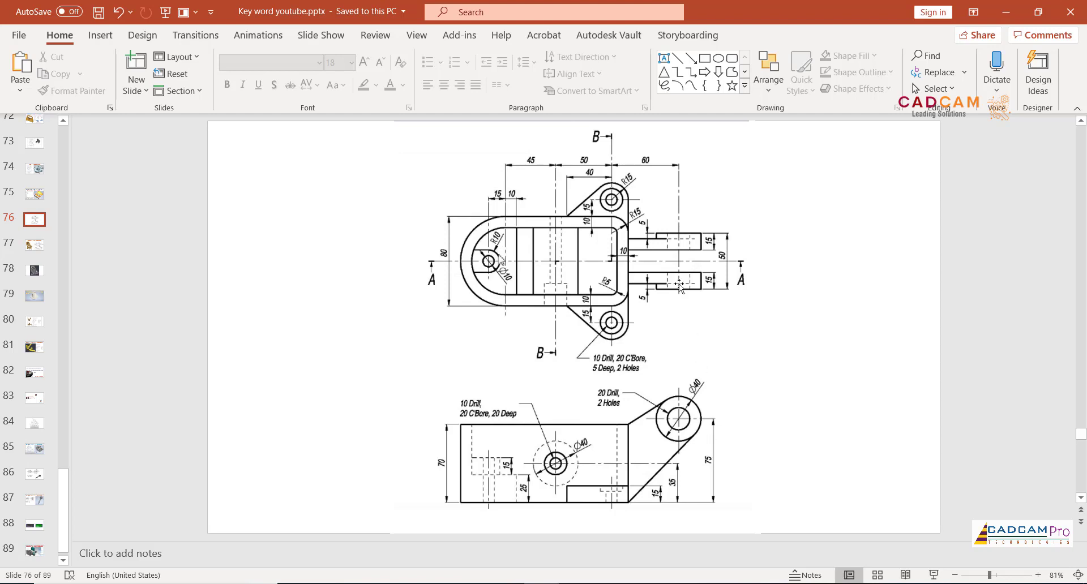
click(579, 581)
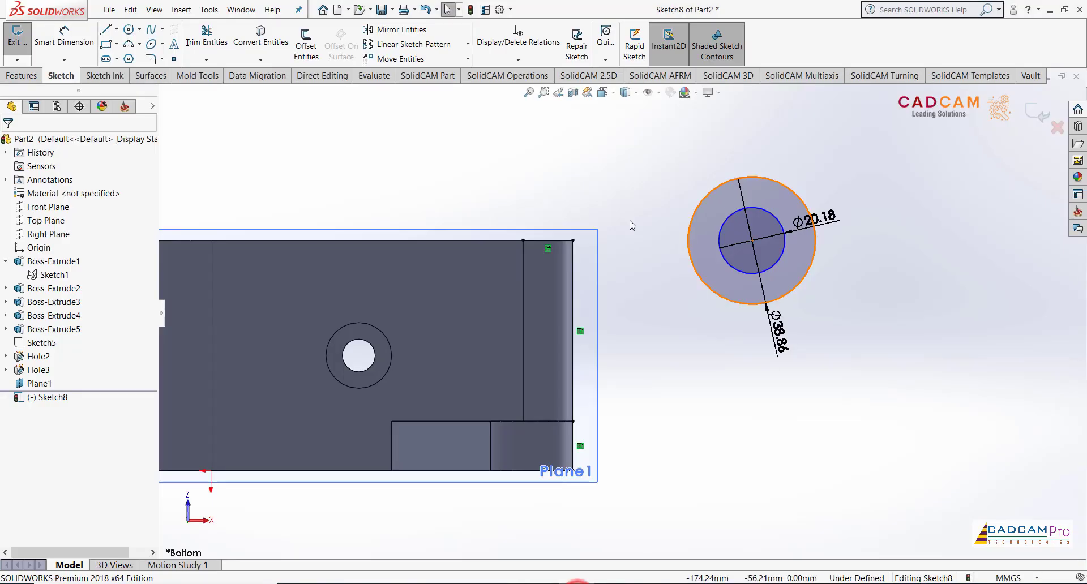
click(776, 330)
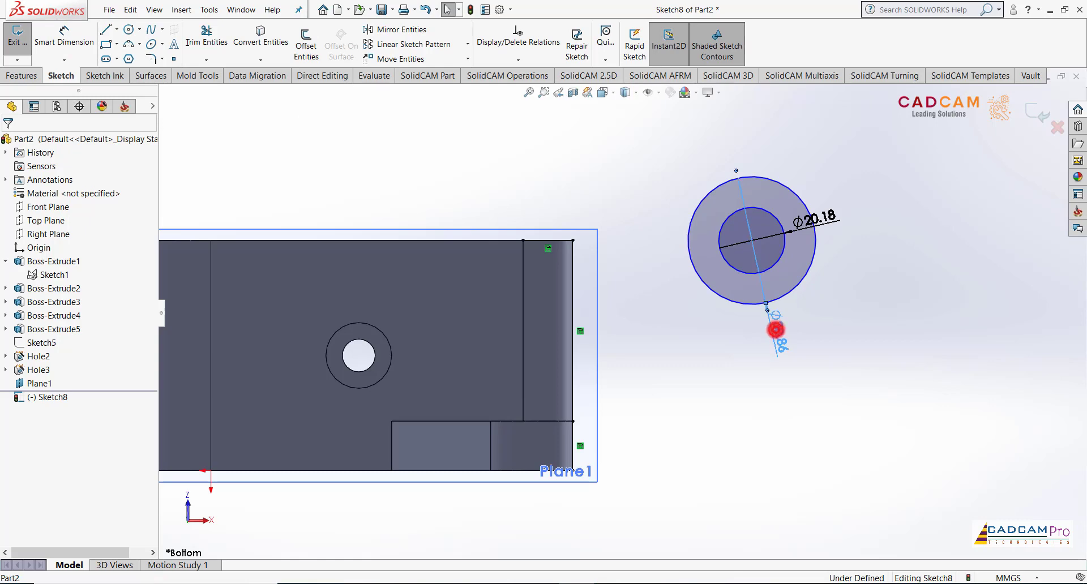
text(40)
key(Return)
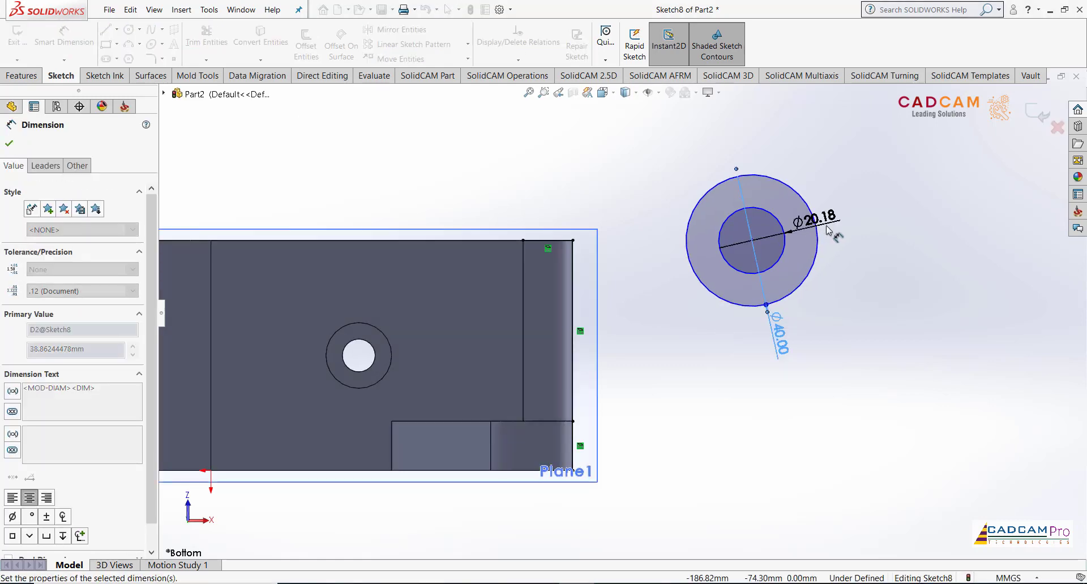
double_click(828, 220)
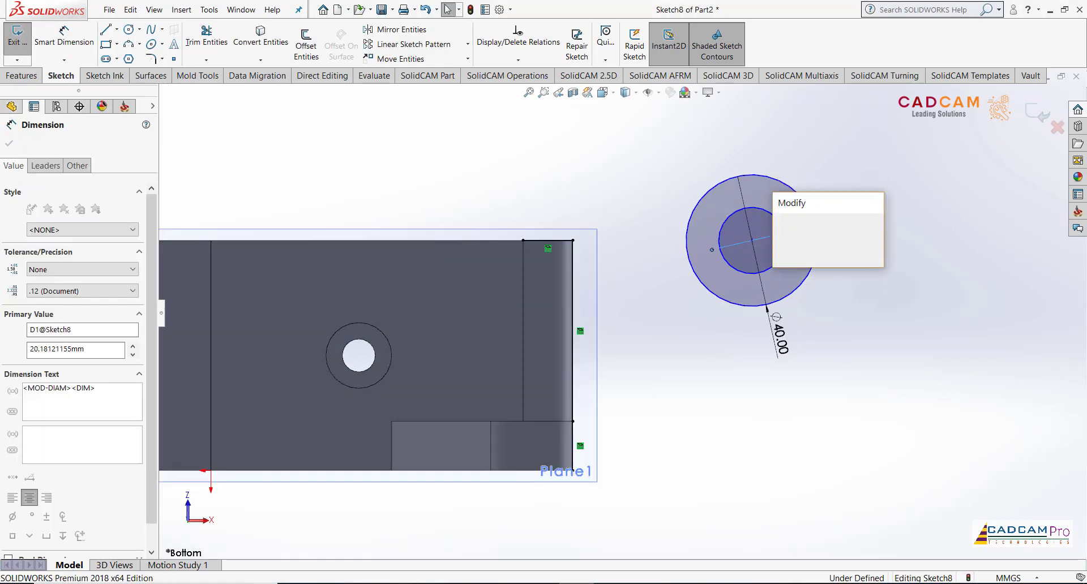
text(20)
key(Return)
click(862, 307)
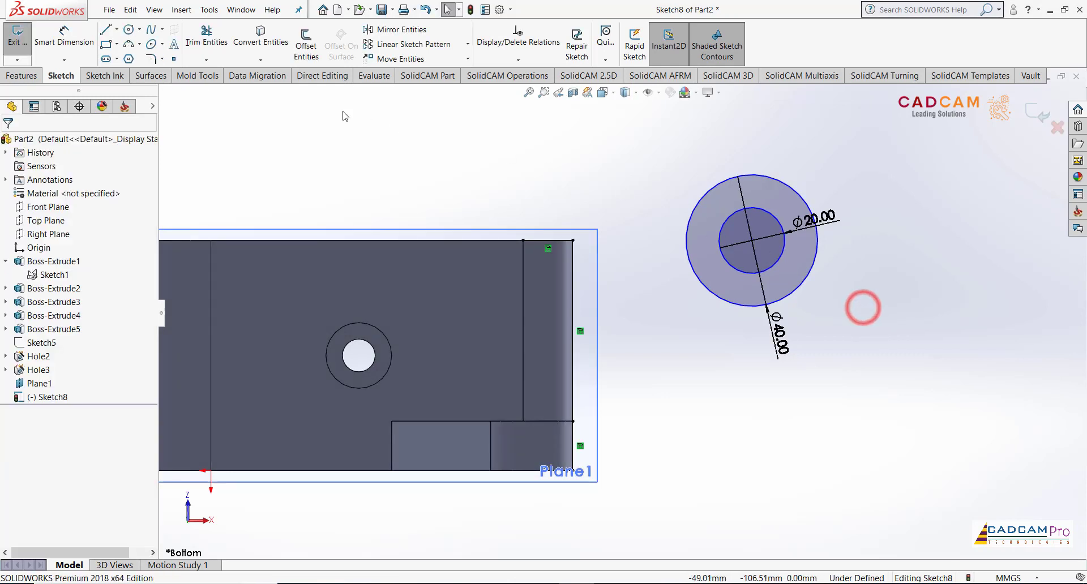
Dimension the circles' centre at a height of 75 mm above the lower corner of the body's straight end
click(66, 40)
click(729, 179)
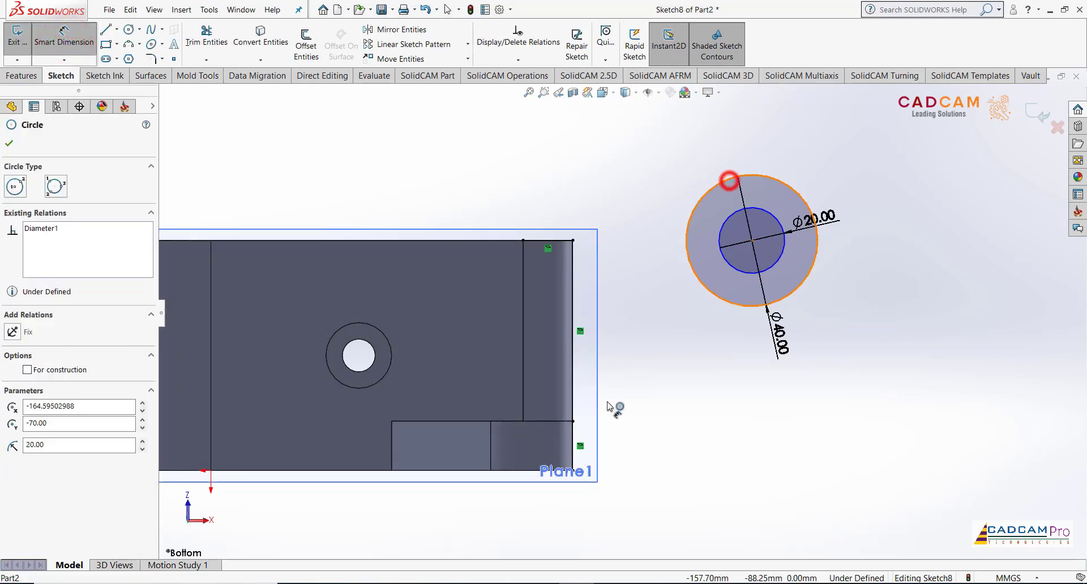
click(573, 470)
click(896, 357)
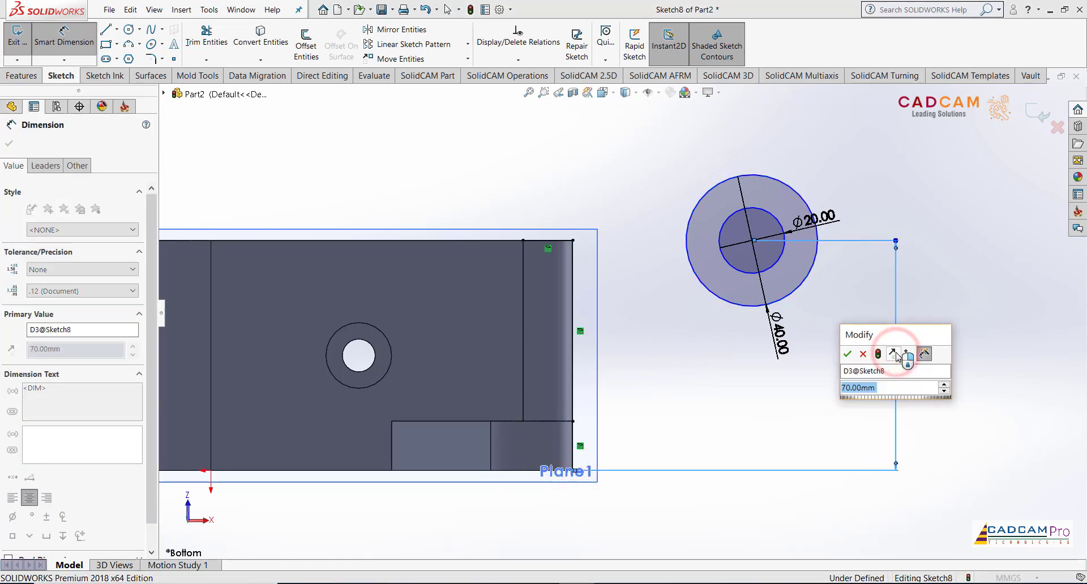
text(4)
key(BackSpace)
text(7)
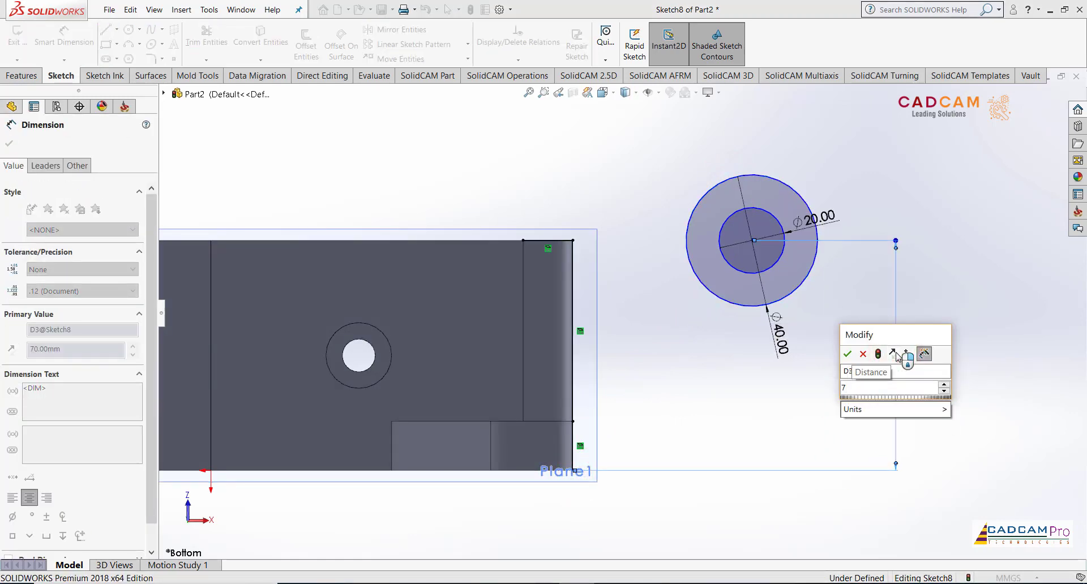
text(5)
key(Return)
Dimension the circles' centre at a horizontal distance of 45 mm from the body's straight end
scroll(680, 317, up, 2)
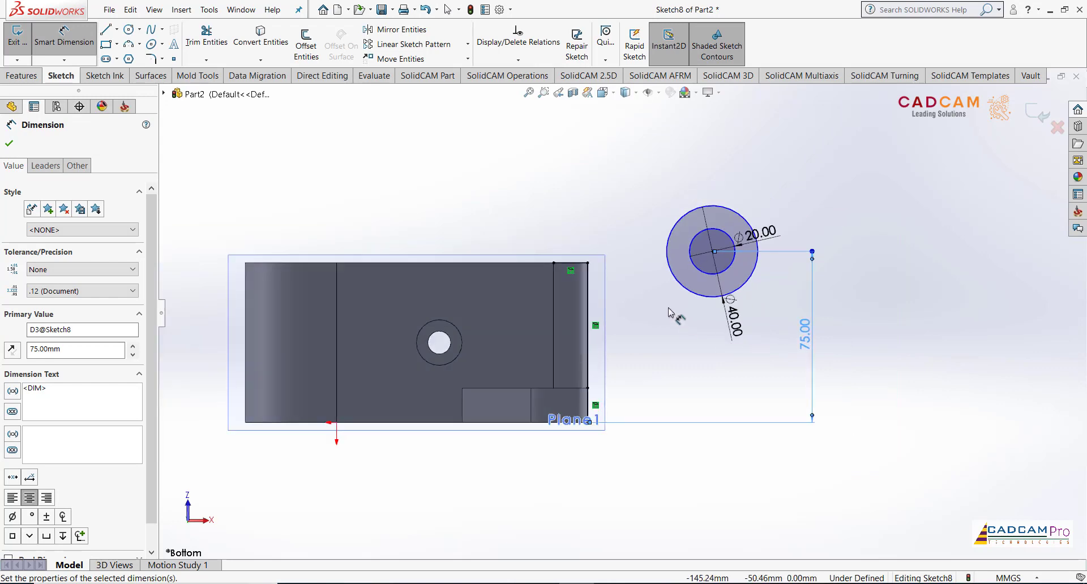
scroll(670, 313, down, 1)
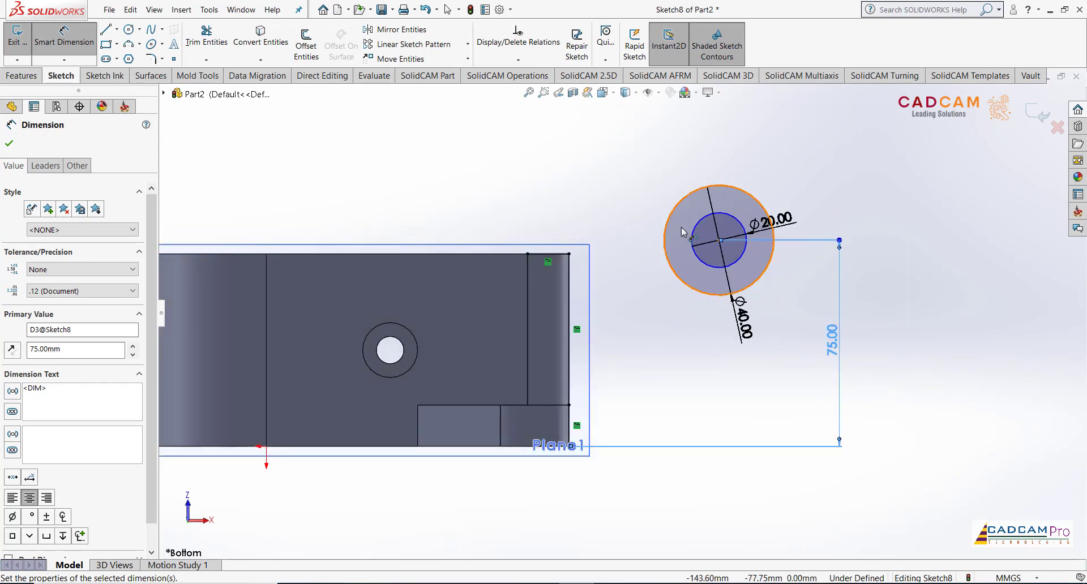
click(720, 187)
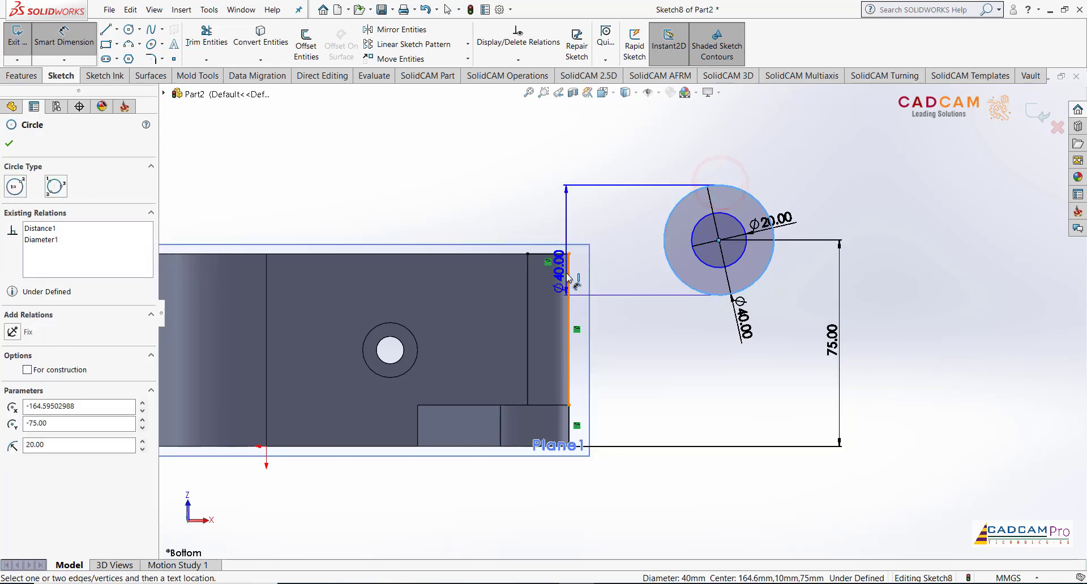
click(564, 273)
click(635, 126)
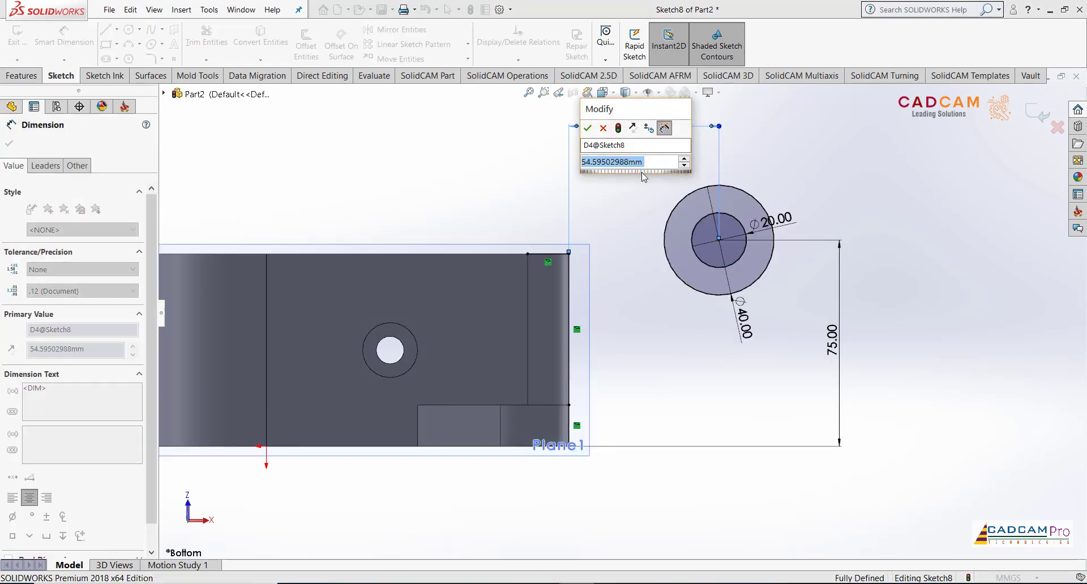
text(80-15)
key(Return)
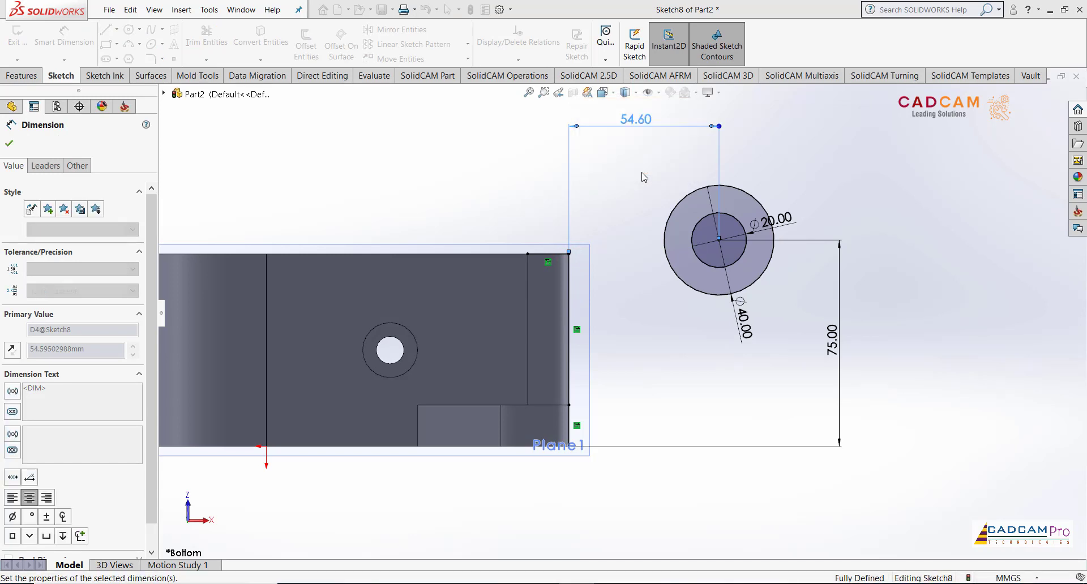
key(Escape)
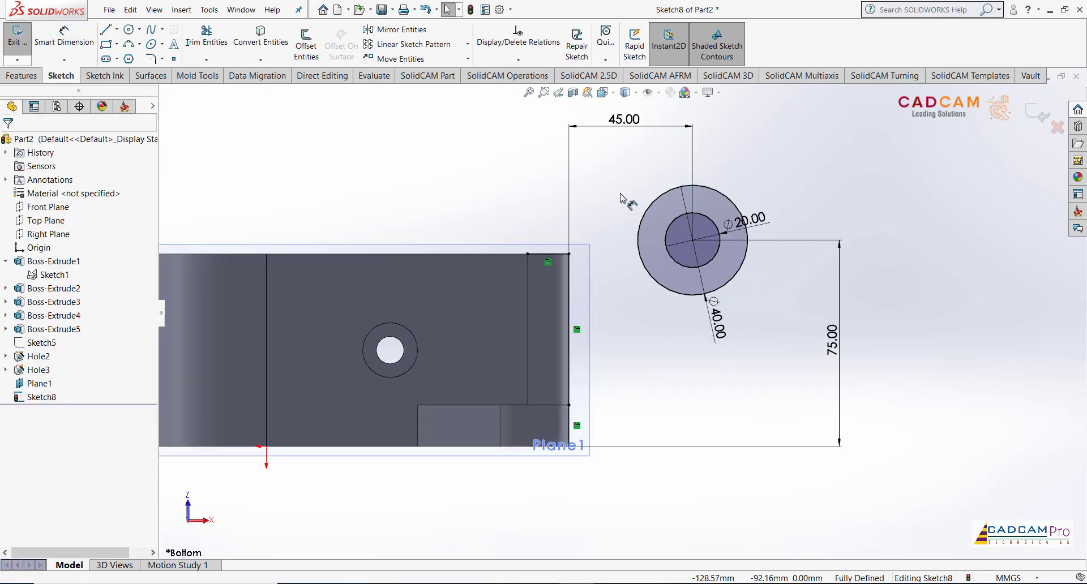
Try a line from the body's upper corner to the outer circle, and delete it
scroll(620, 195, down, 1)
click(107, 33)
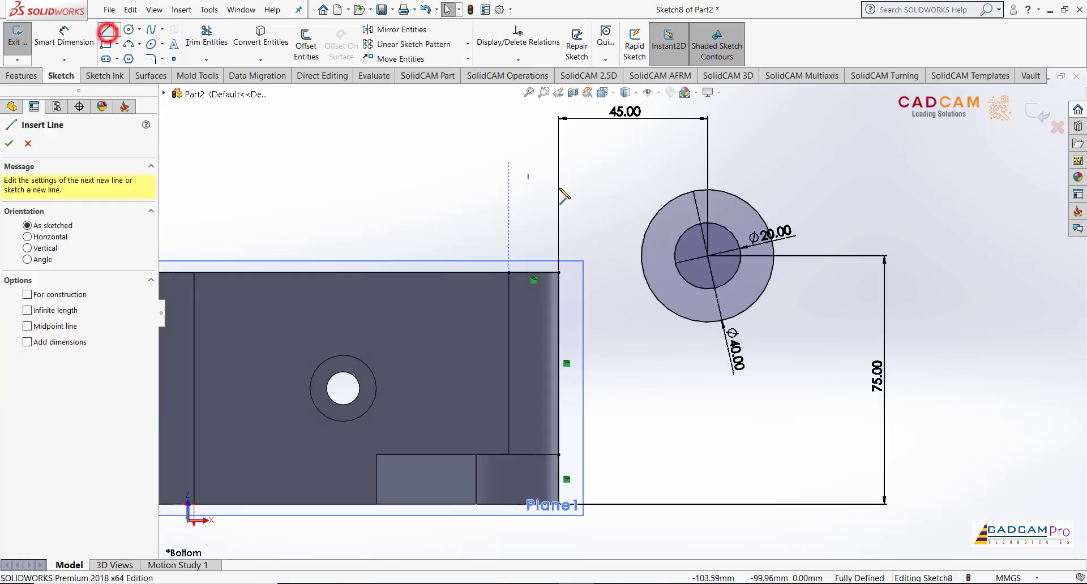
click(559, 273)
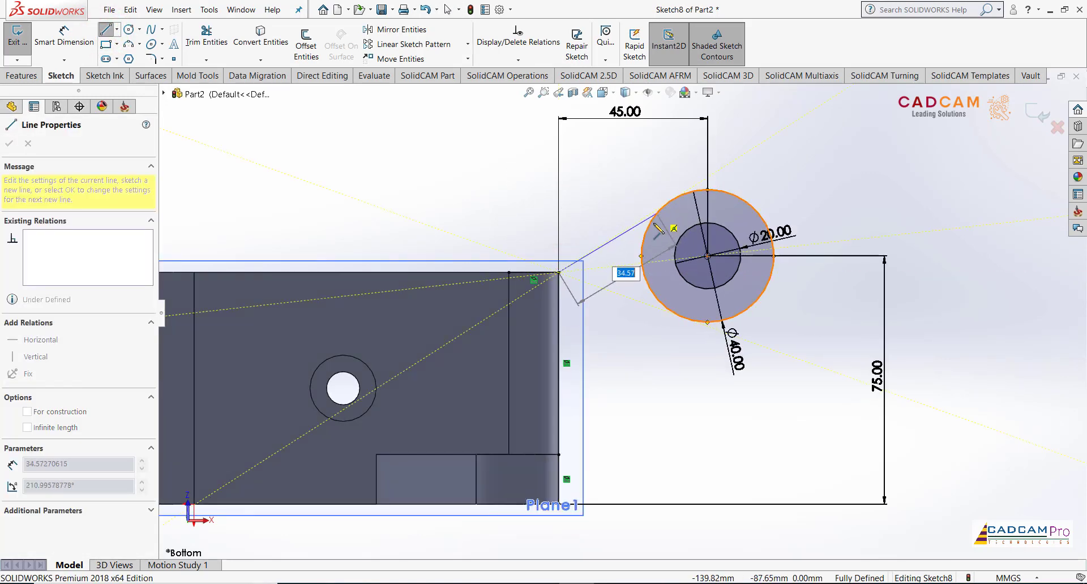
click(679, 195)
key(Escape)
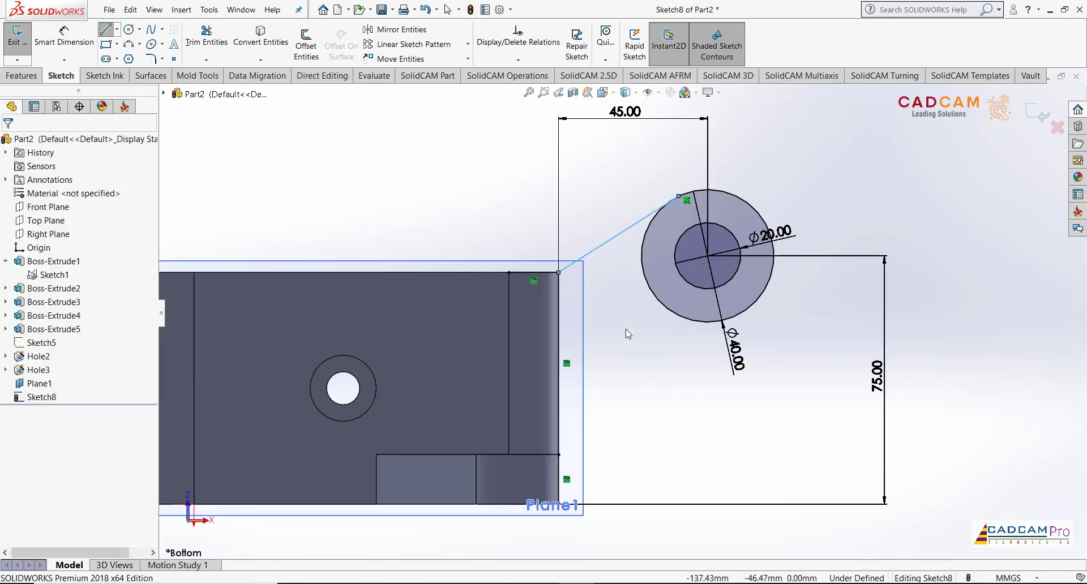
click(606, 176)
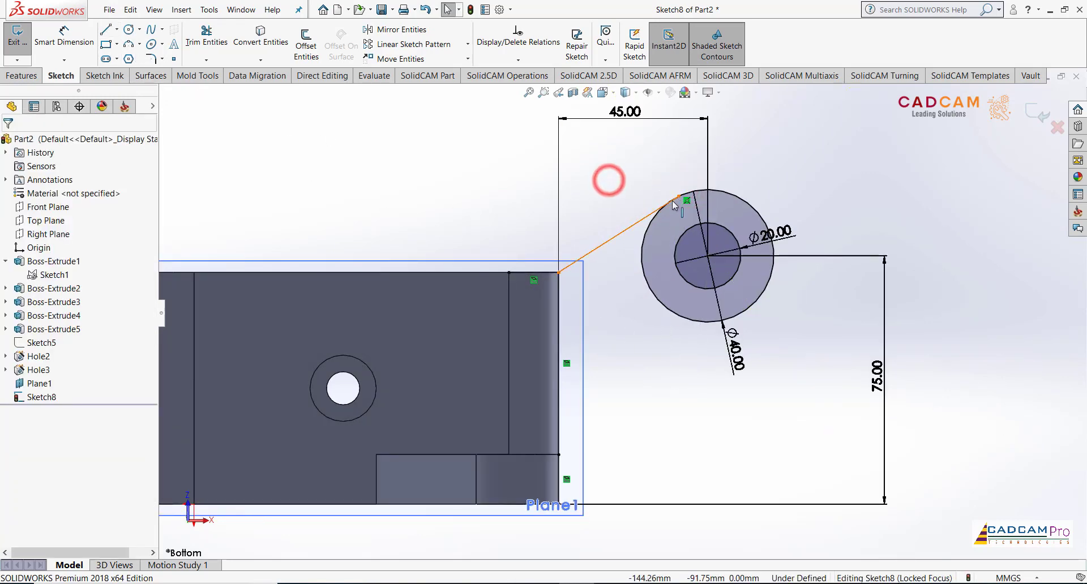
click(635, 227)
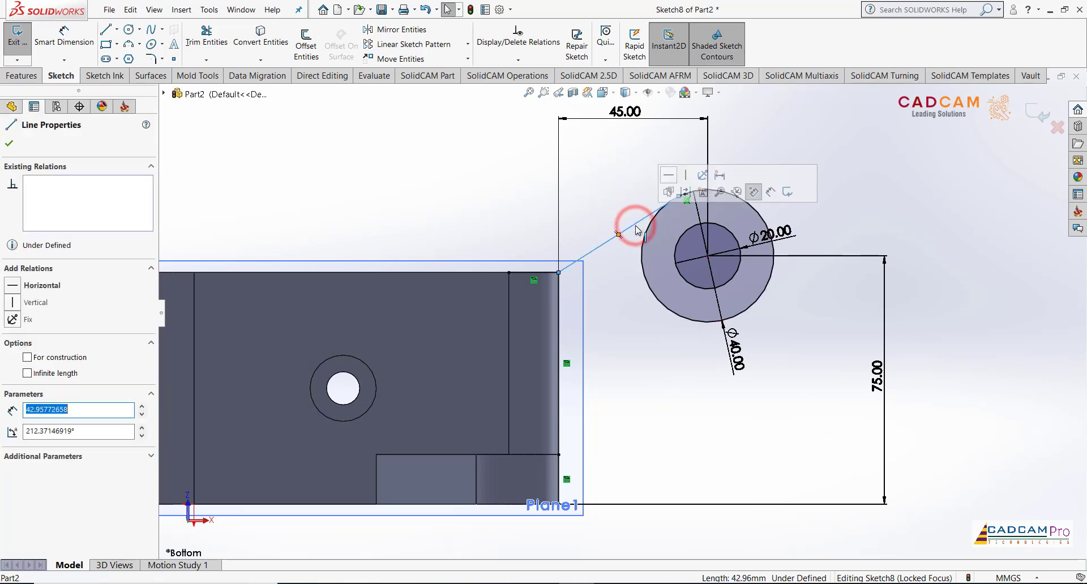
key(Delete)
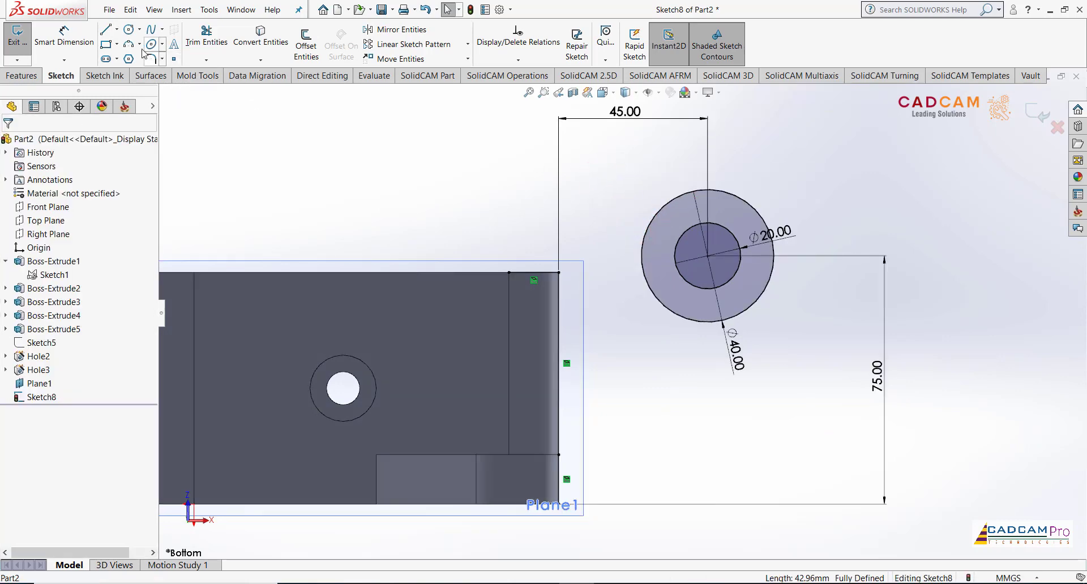
Sketch a tangent line from the outer circle to the body's upper corner and another from the circle's lower side to the lower corner
click(108, 32)
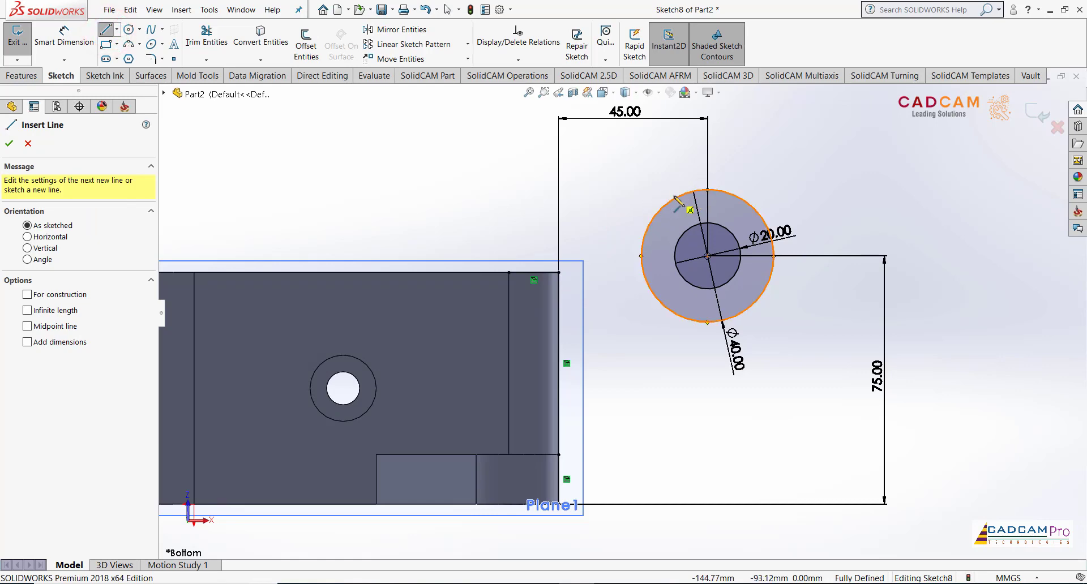
click(673, 197)
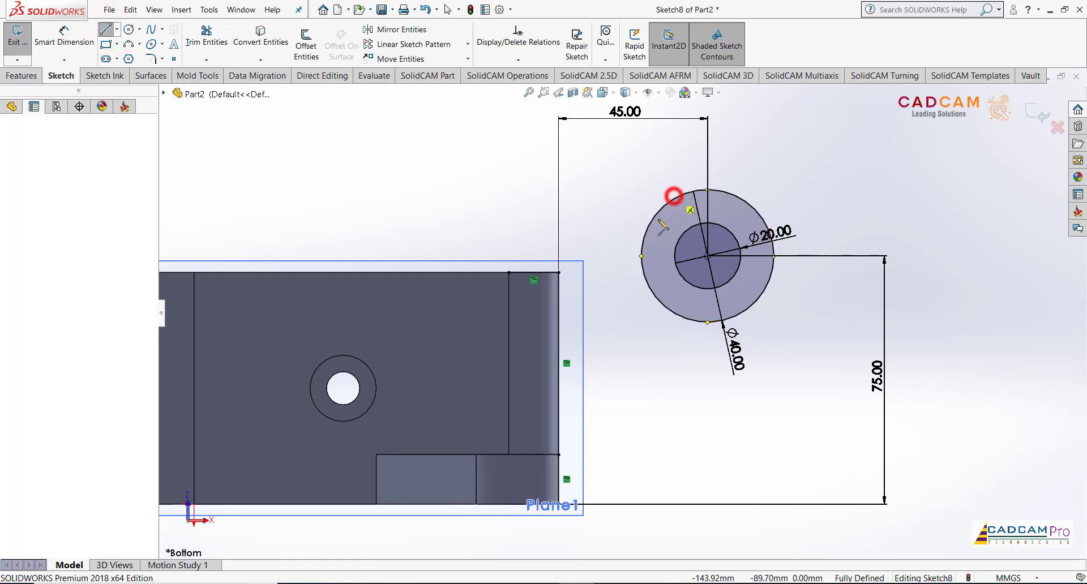
click(558, 272)
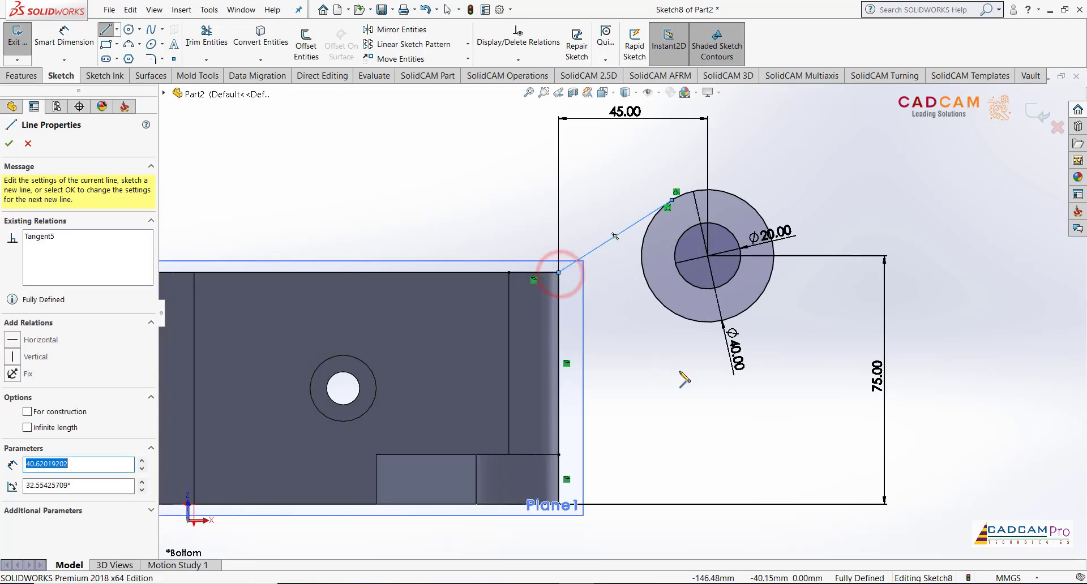
click(743, 311)
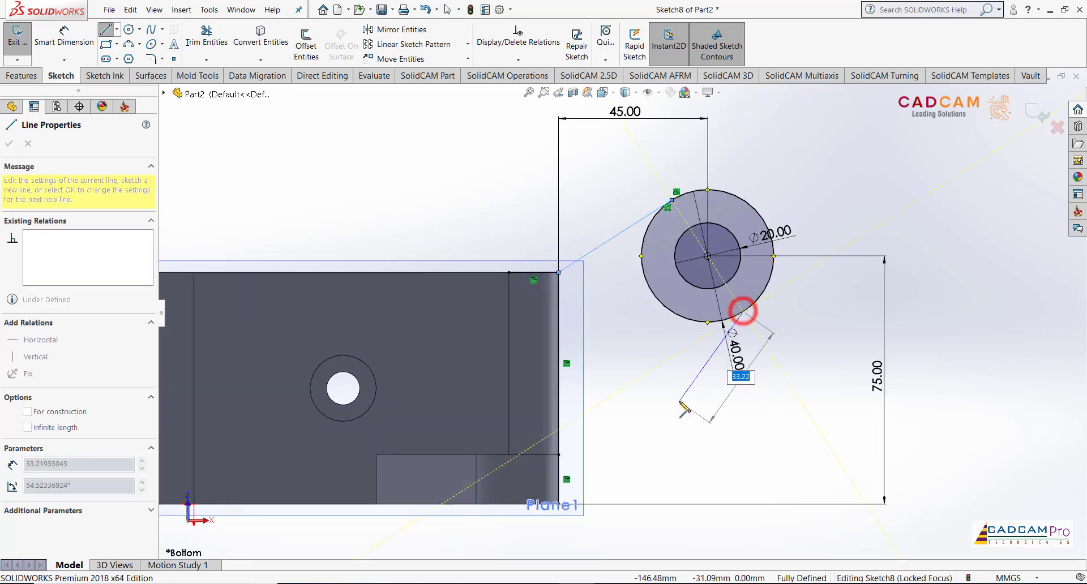
click(559, 504)
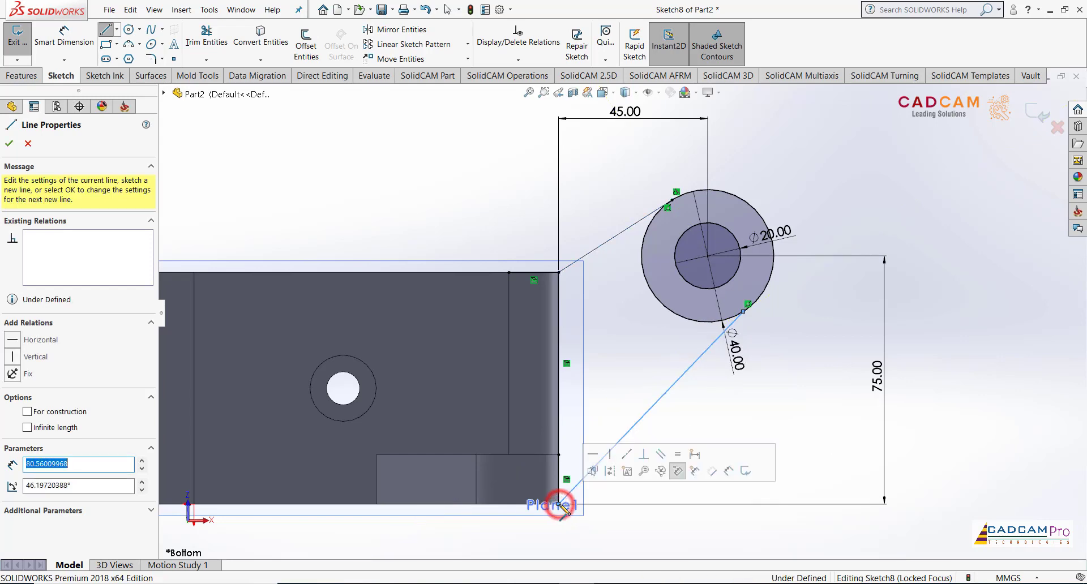
key(Escape)
scroll(645, 368, up, 3)
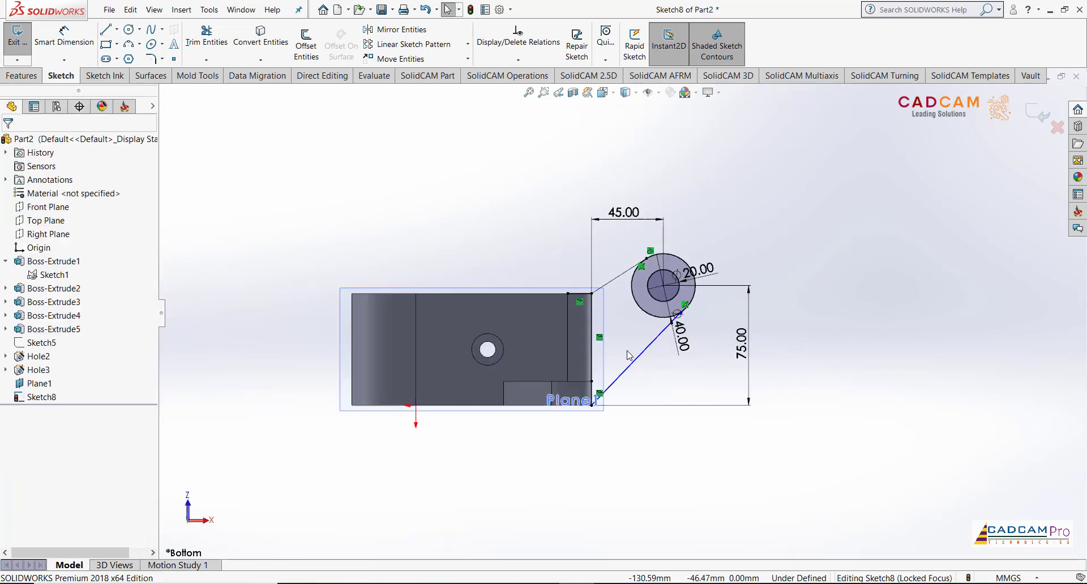
click(857, 273)
Compare the lug with the reference drawing, then exit the sketch and hide its offset plane
click(561, 582)
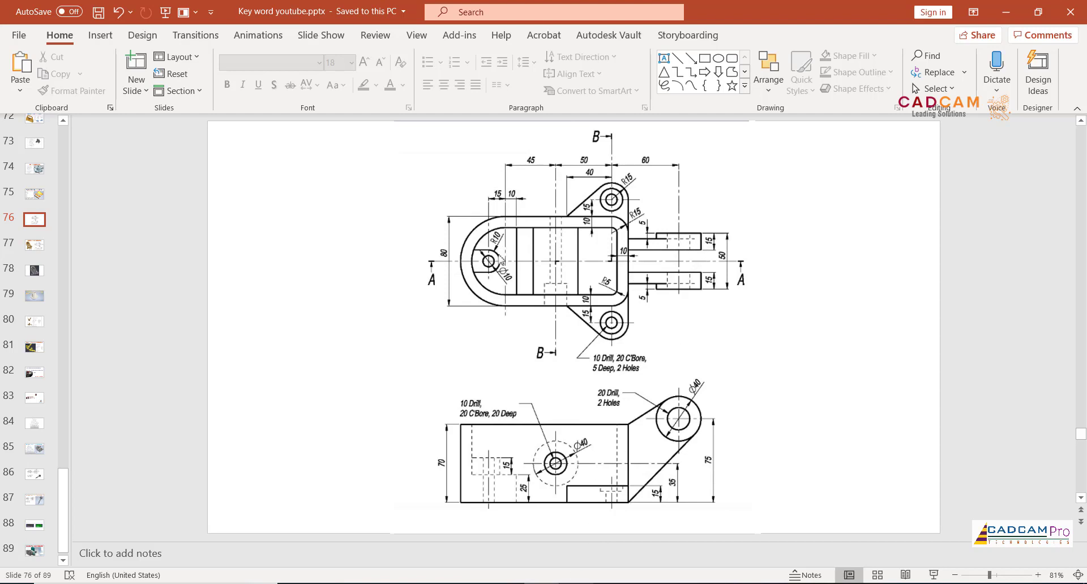
click(561, 583)
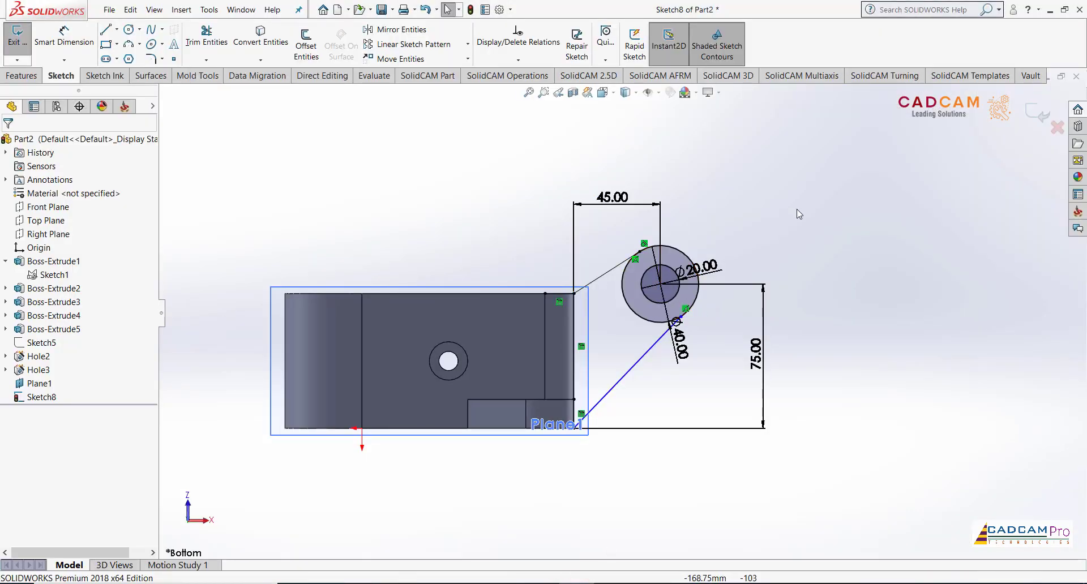
click(1034, 115)
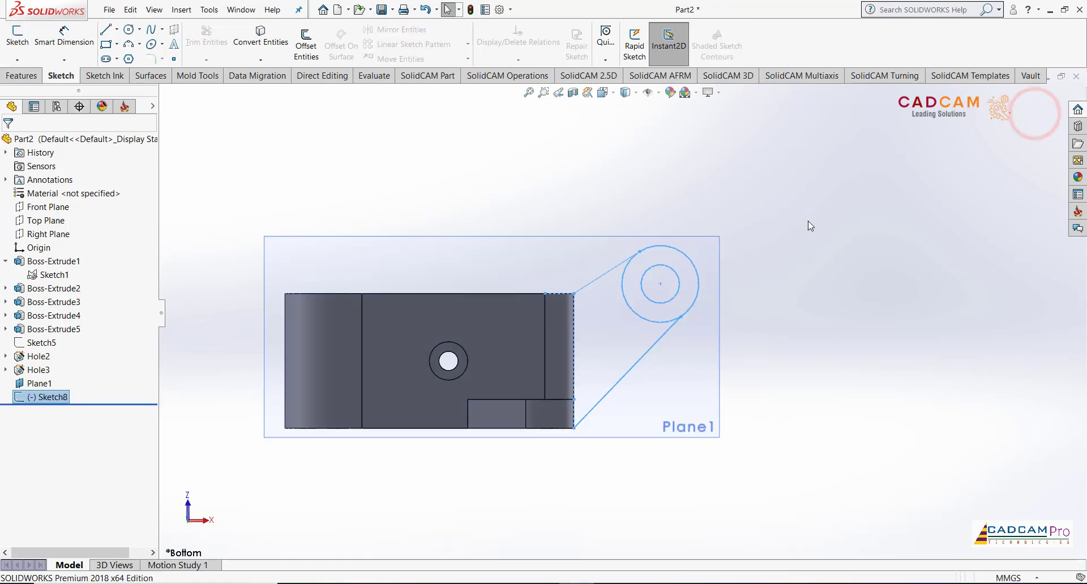
click(807, 221)
right_click(715, 236)
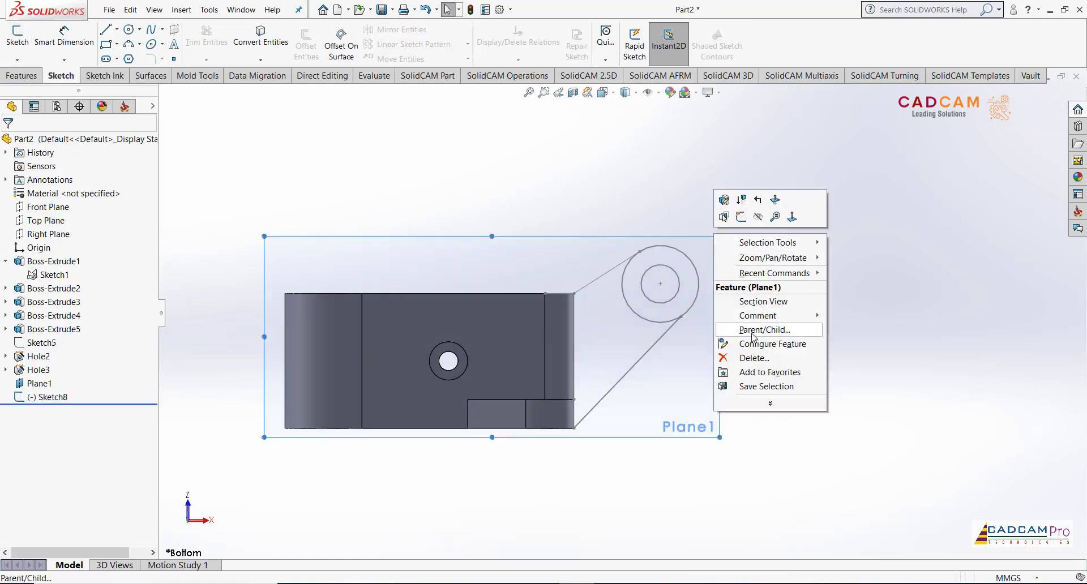
click(757, 216)
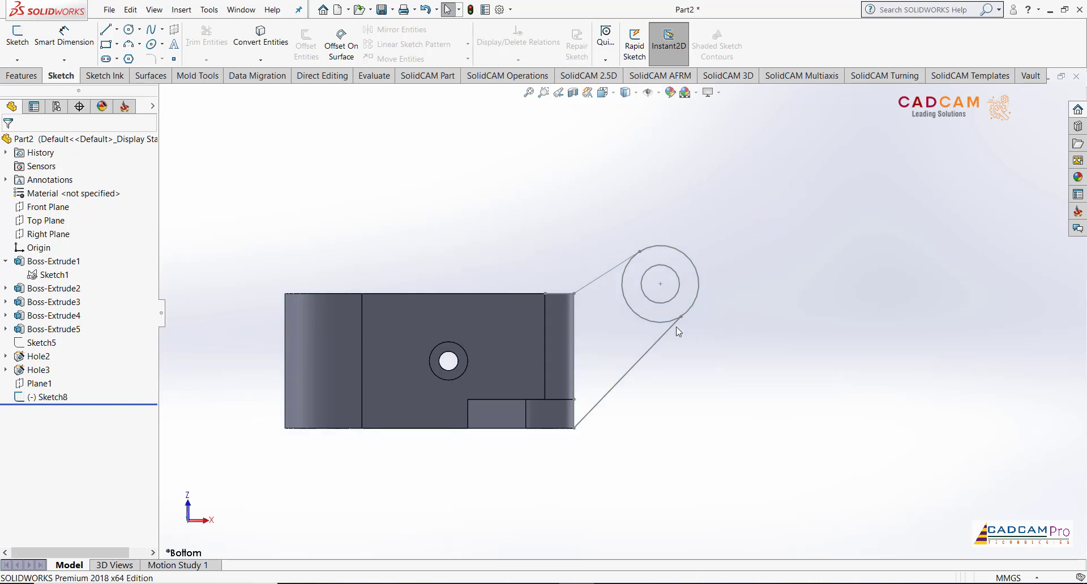
Reopen the lug sketch, make the lower slanted line tangent to the outer circle, and exit the sketch
scroll(678, 332, down, 3)
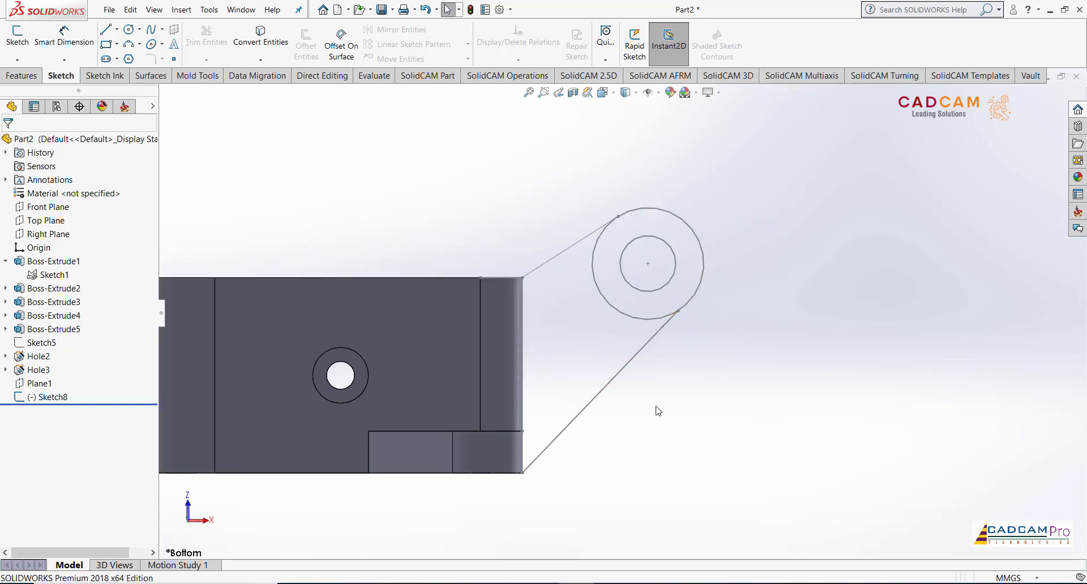
right_click(638, 357)
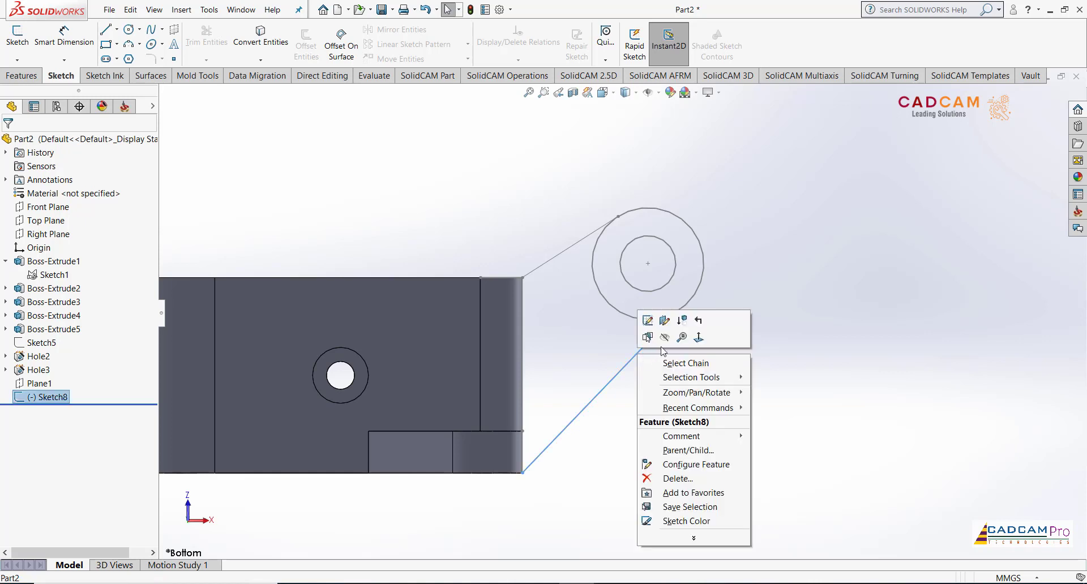
click(646, 321)
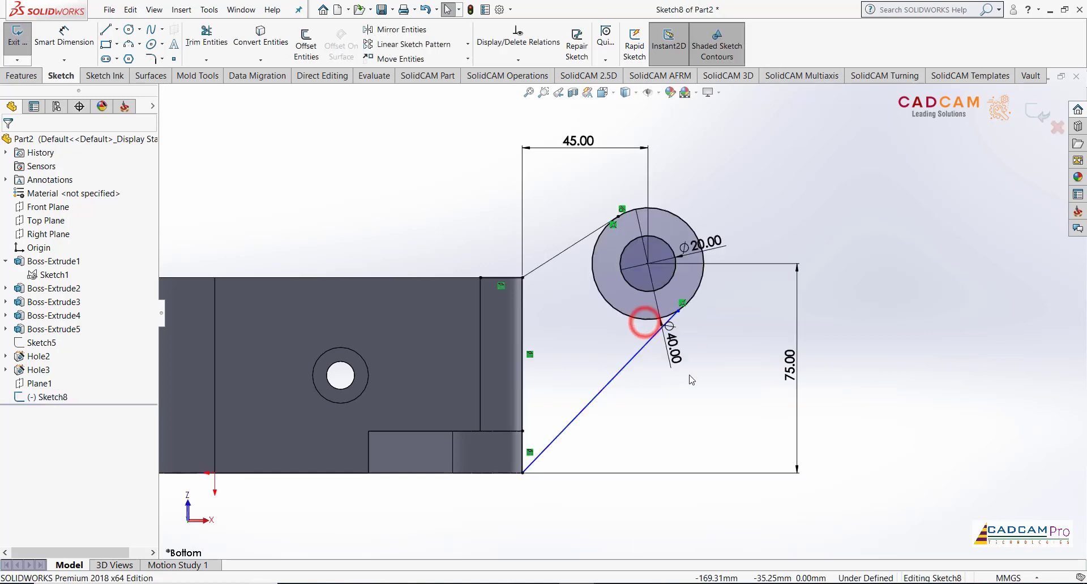
click(651, 344)
ctrl+click(703, 275)
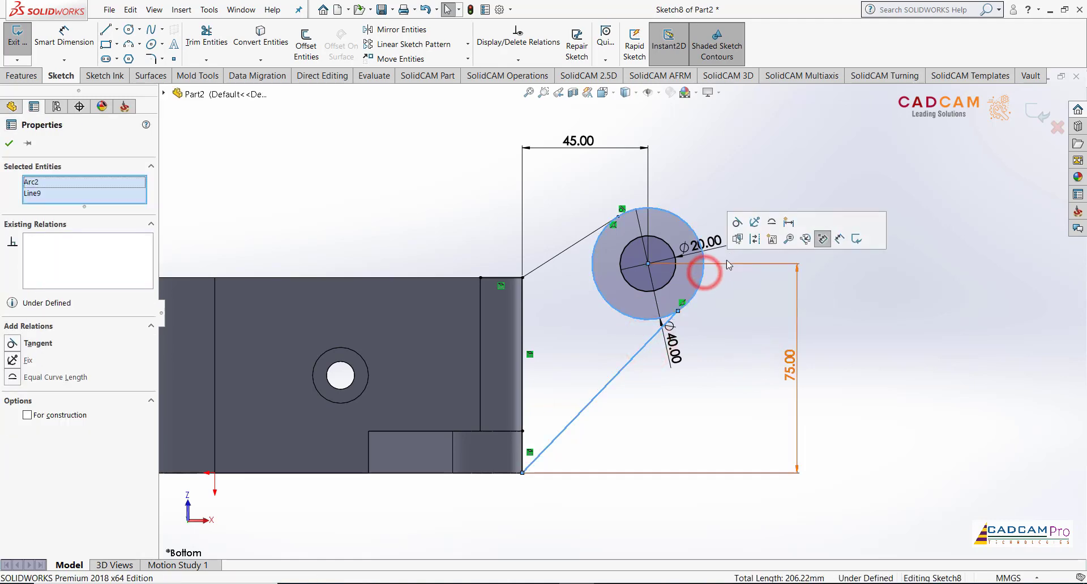
click(736, 222)
click(750, 327)
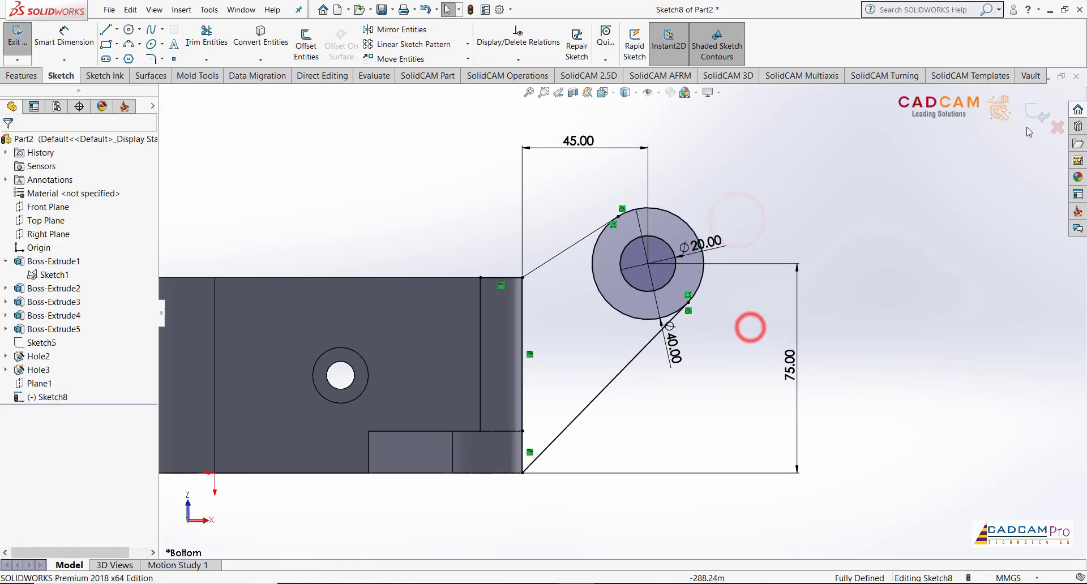
click(1039, 114)
click(842, 199)
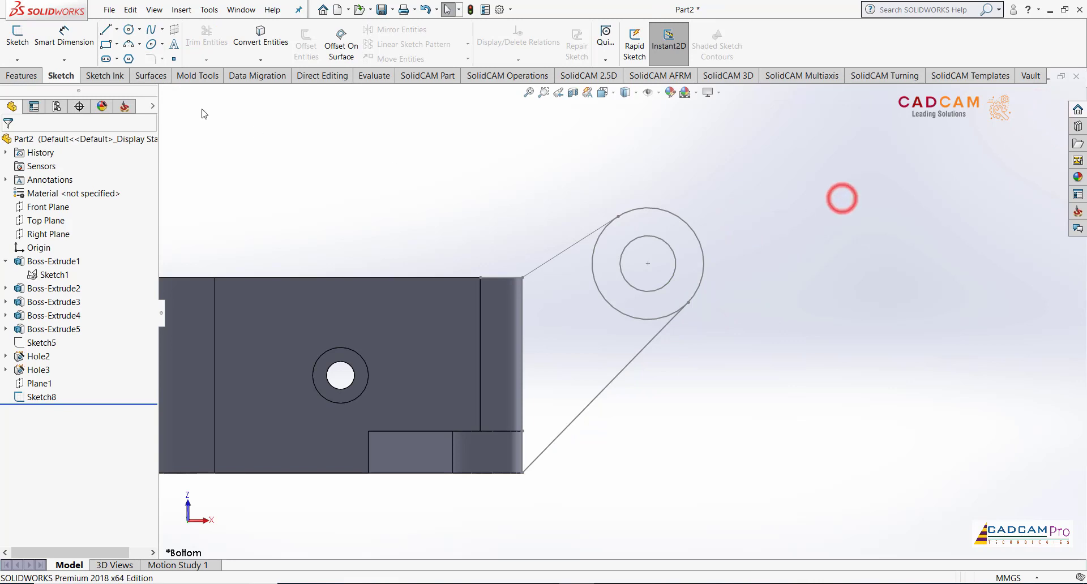
Start a solid extrusion of the lug sketch, without thin feature, using the web region and the ring between the two circles
click(23, 75)
click(24, 46)
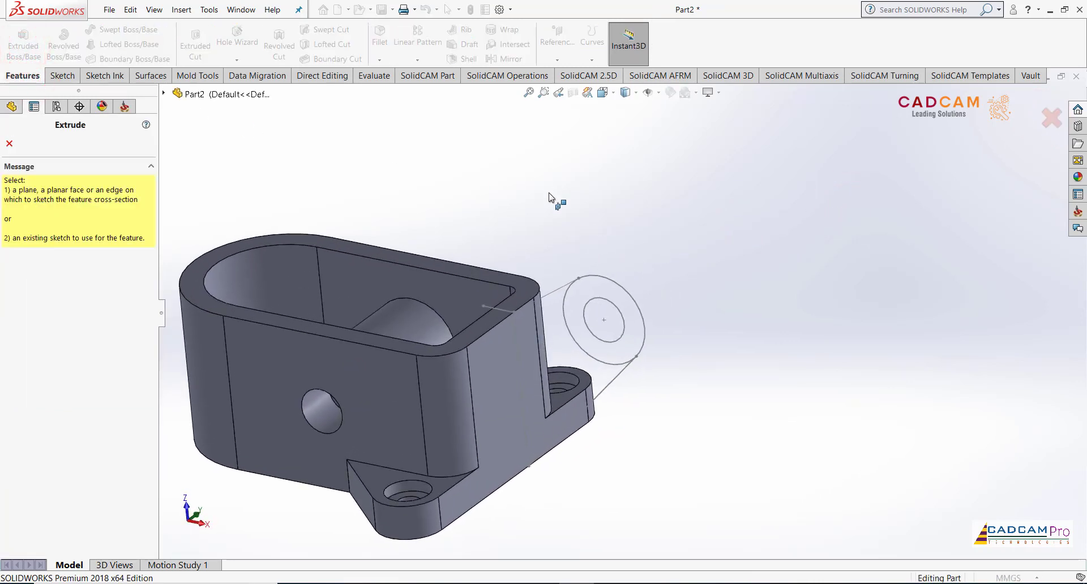
click(549, 293)
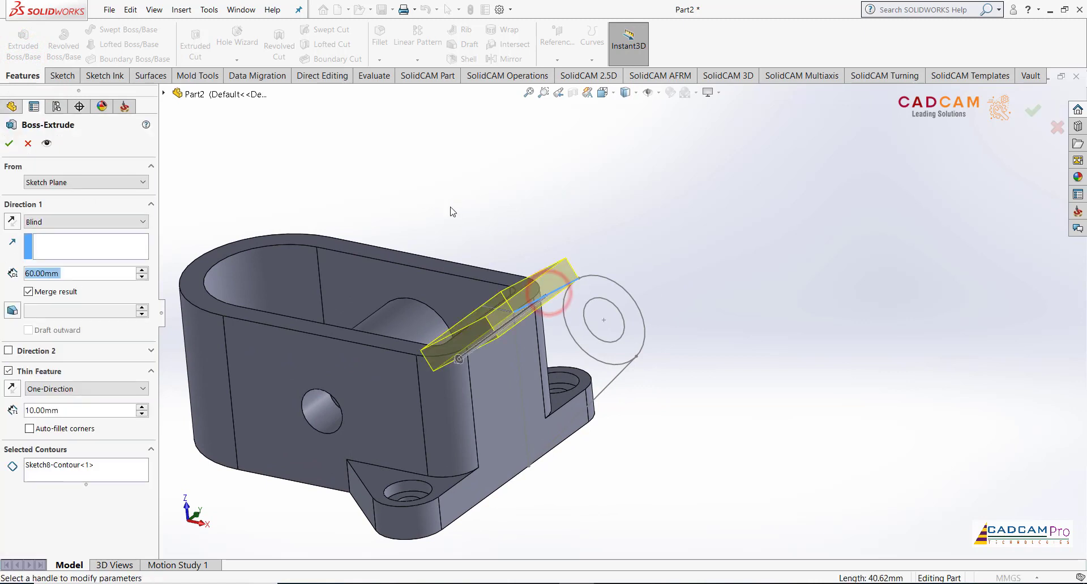
click(8, 370)
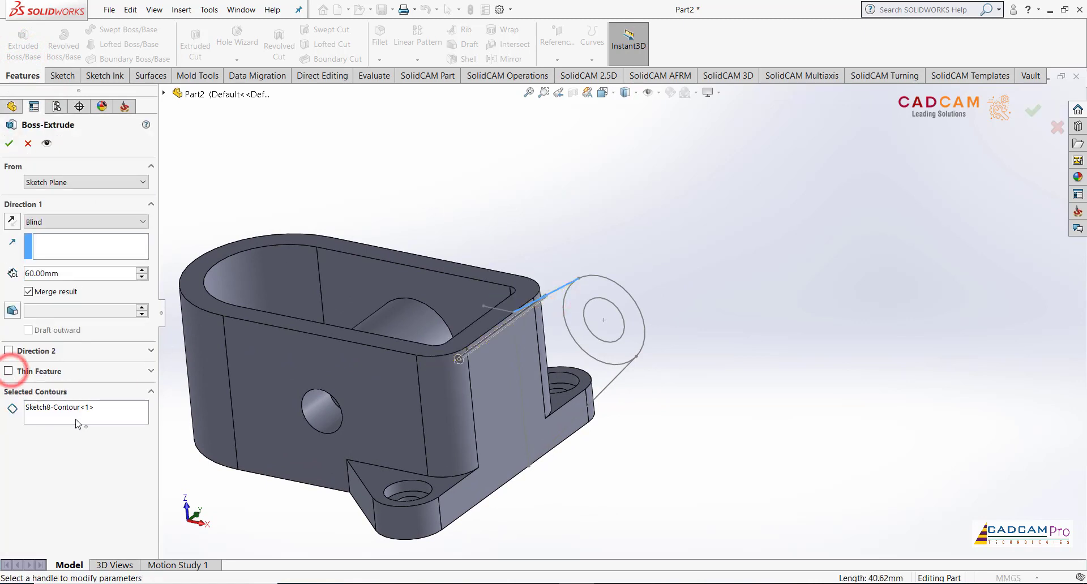
right_click(79, 415)
click(105, 424)
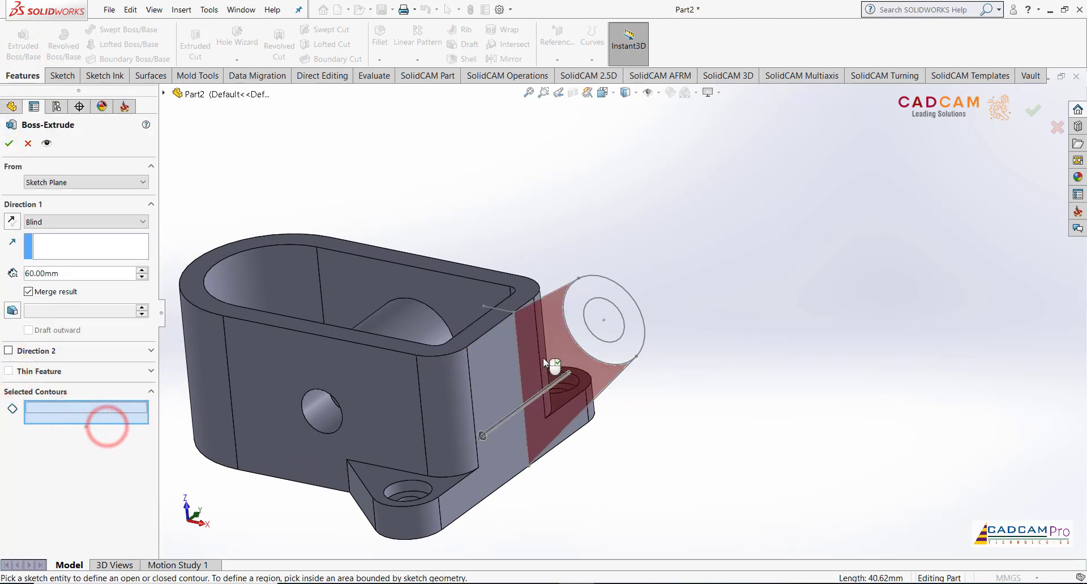
click(542, 358)
click(567, 324)
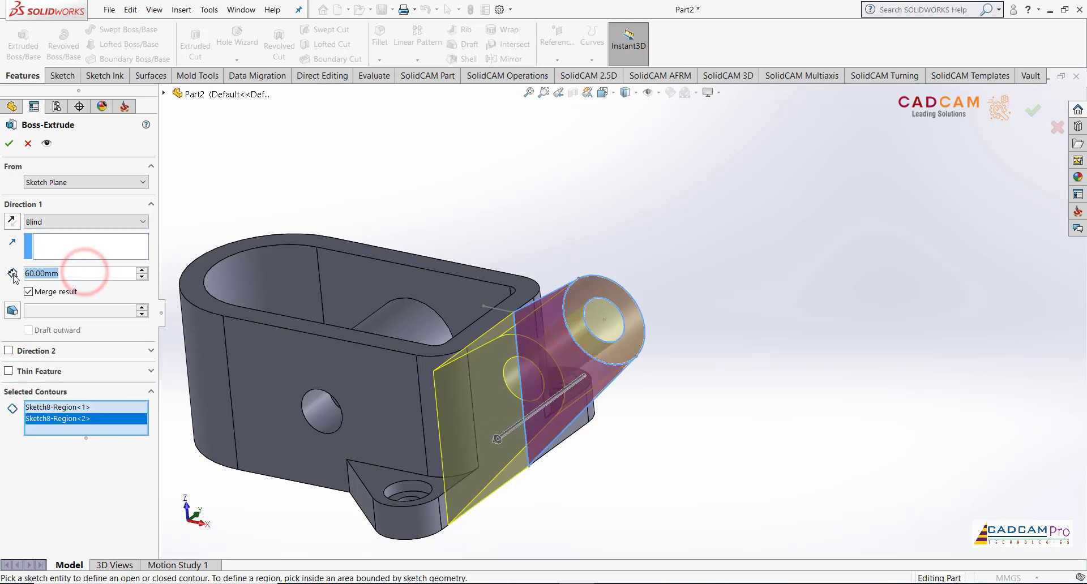
Extrude the selected lug regions 10 mm in the reversed direction
text(10)
click(505, 194)
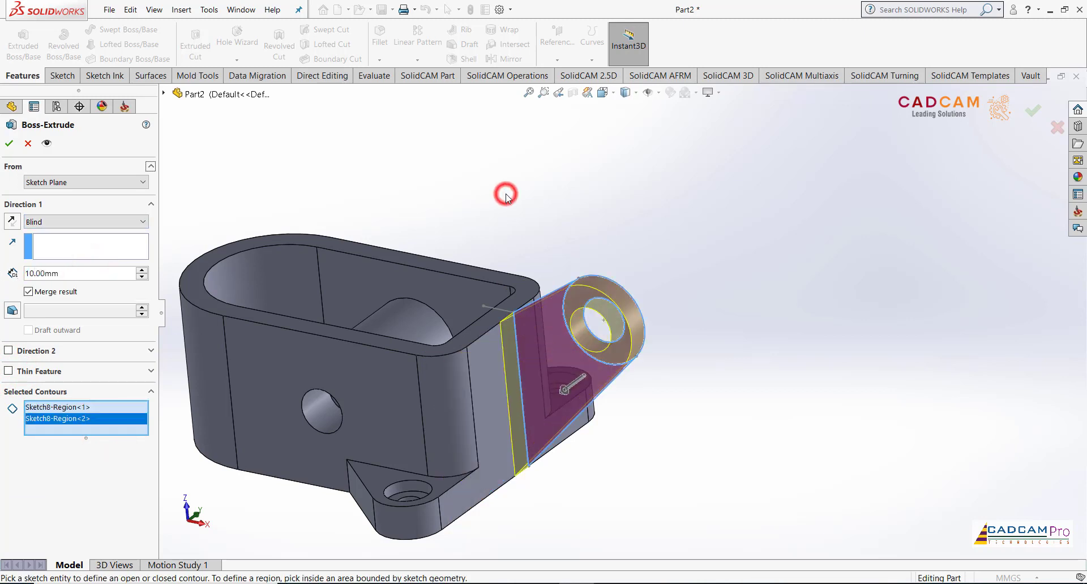
click(12, 221)
middle_drag(529, 204, 473, 209)
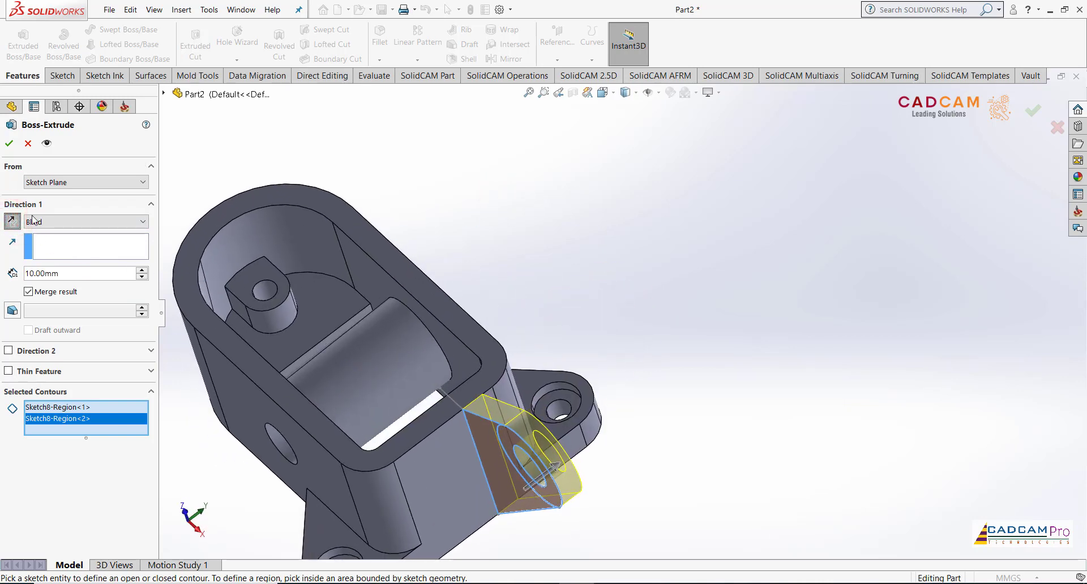
click(9, 143)
middle_drag(643, 262, 656, 255)
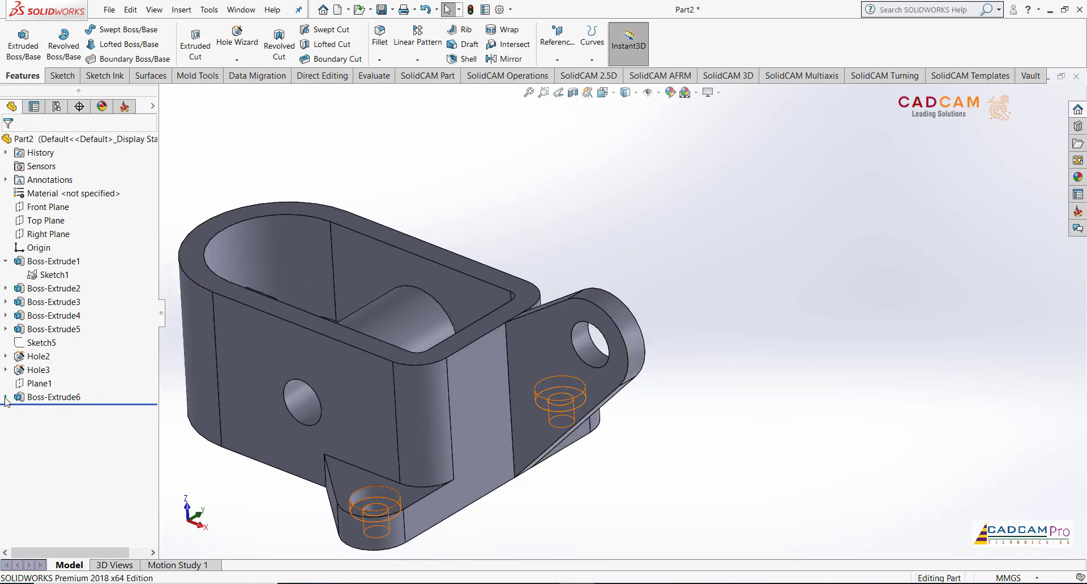
Show the lug sketch and start another extrusion from its 40 mm circle and the ring inside it
click(5, 397)
click(54, 411)
click(69, 393)
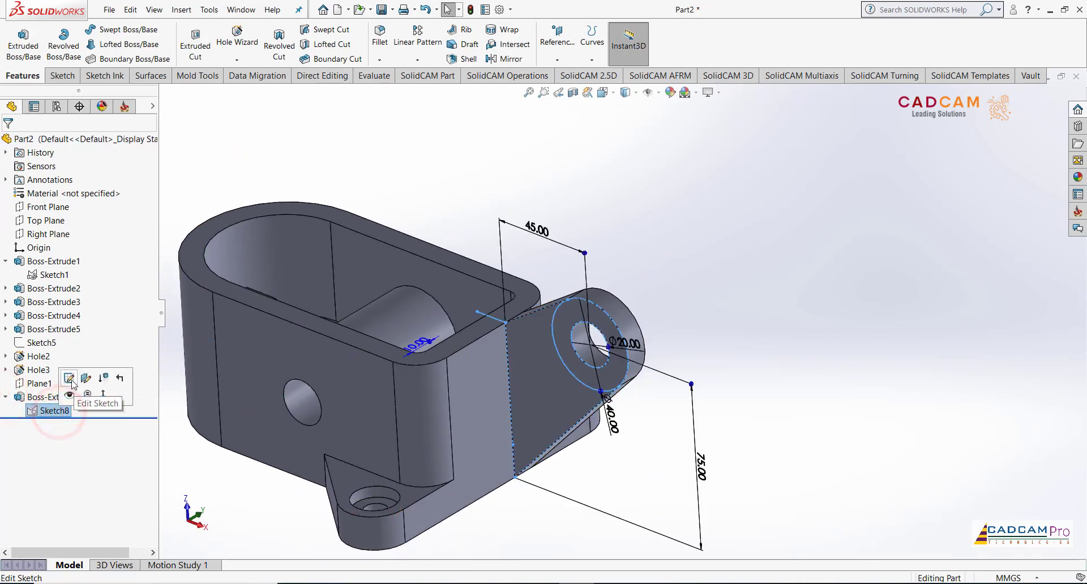
click(23, 40)
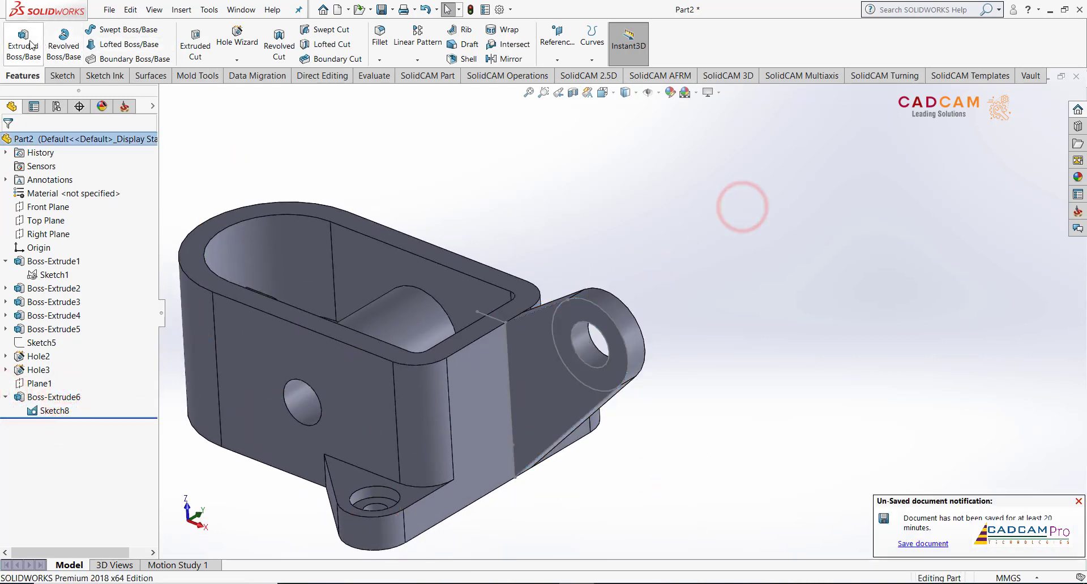
click(589, 306)
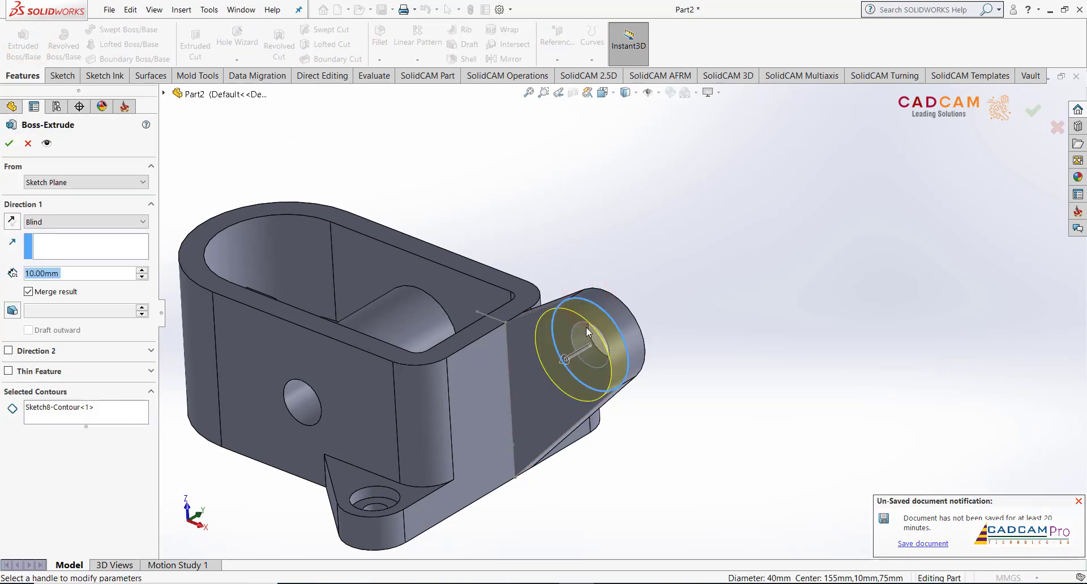
click(113, 412)
click(563, 344)
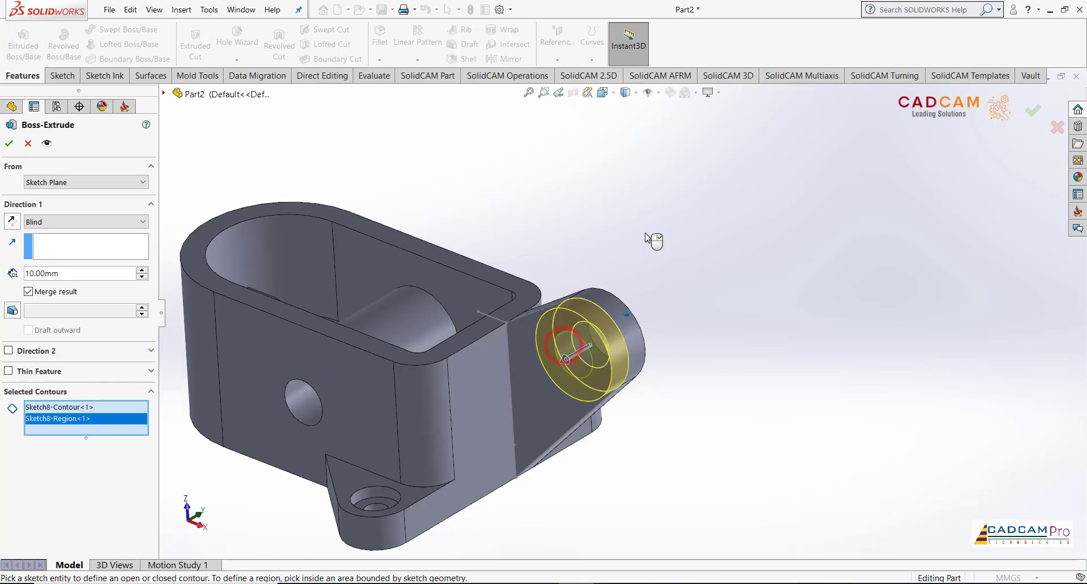
Set the boss extrusion to a depth of 15 mm, reverse its direction, and finish it
middle_drag(645, 233, 566, 231)
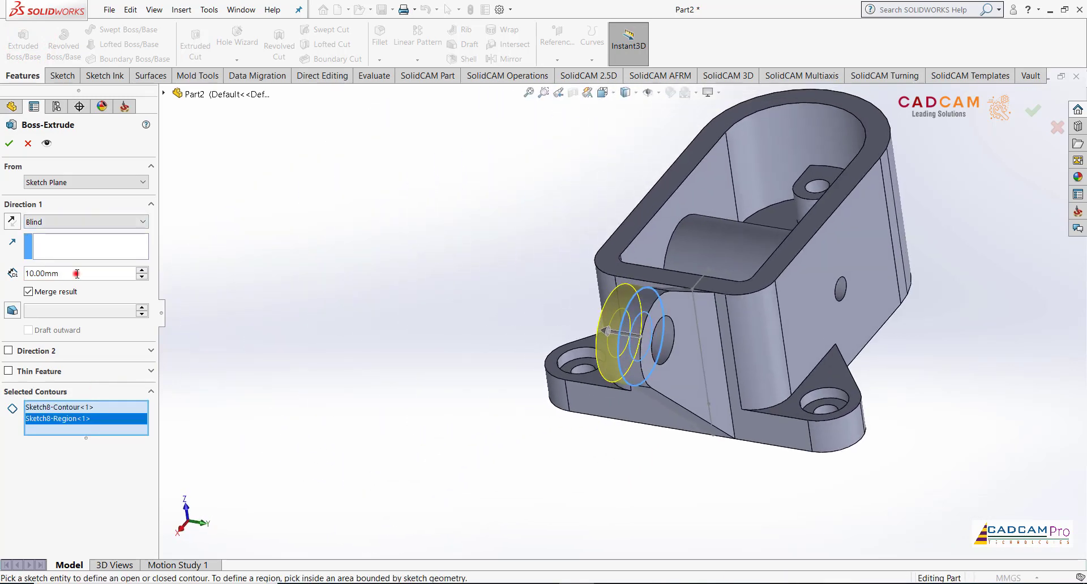
text(15)
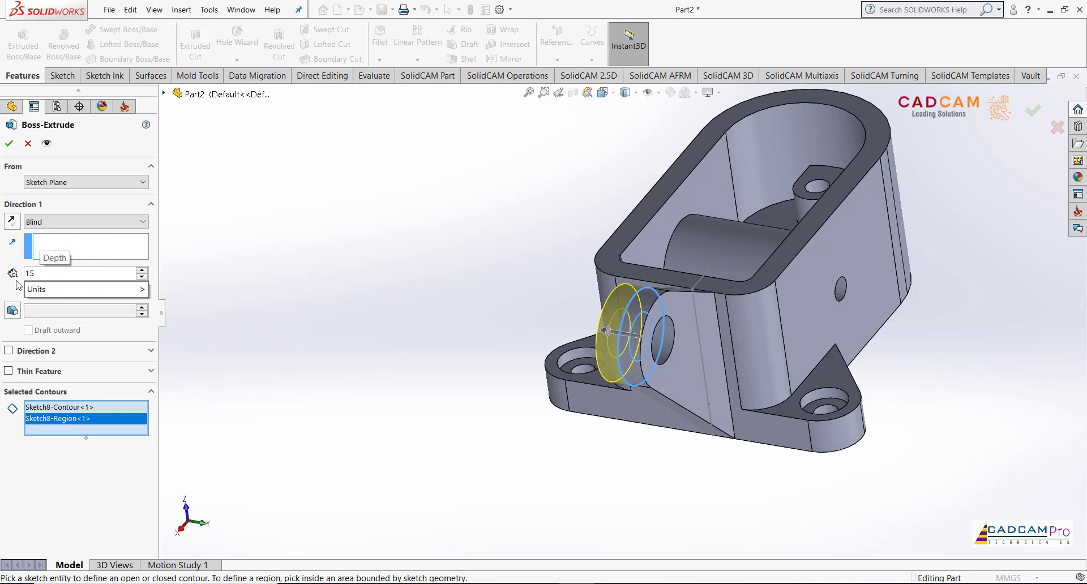
click(381, 253)
click(12, 221)
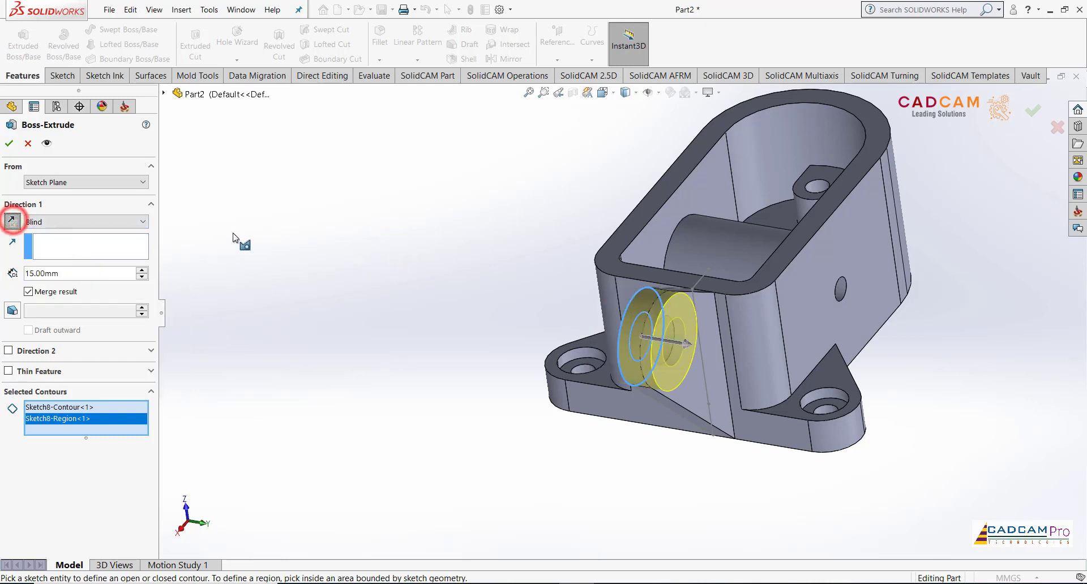
click(9, 149)
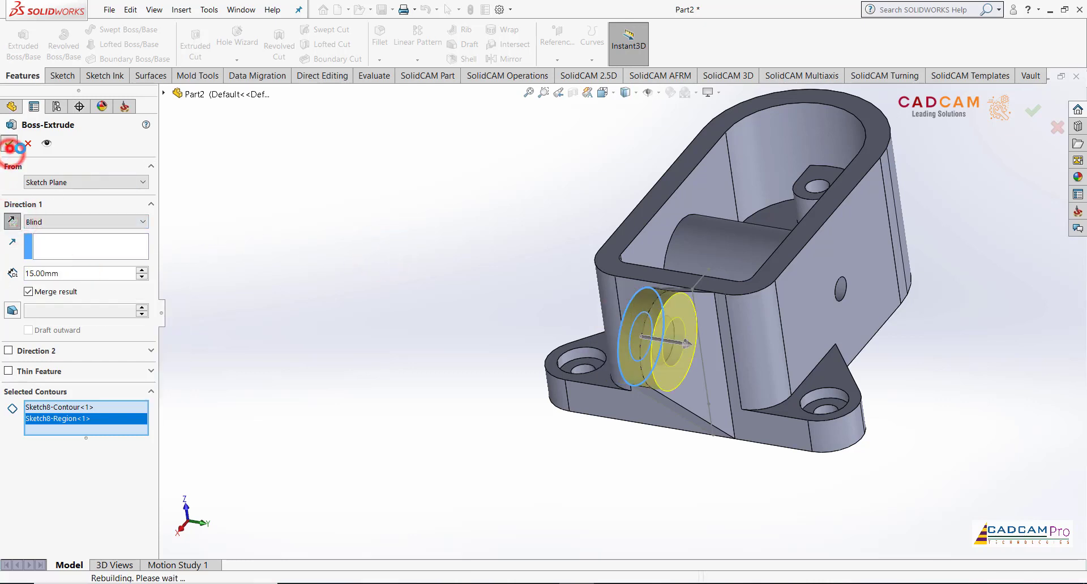
click(391, 232)
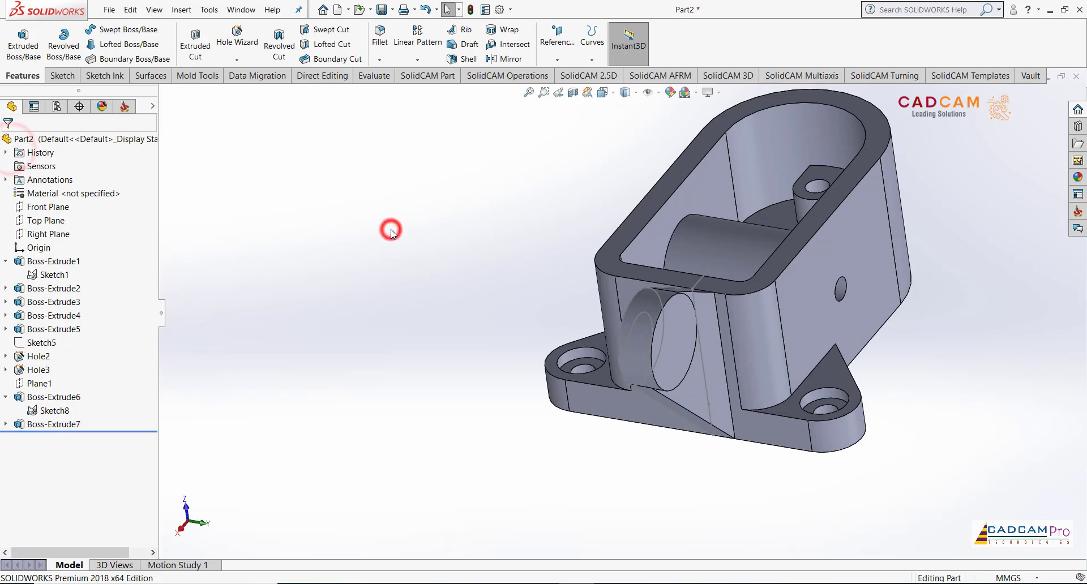
Edit the 15 mm boss extrusion so its only contour is the ring between the 40 mm and 20 mm circles
click(54, 426)
click(67, 392)
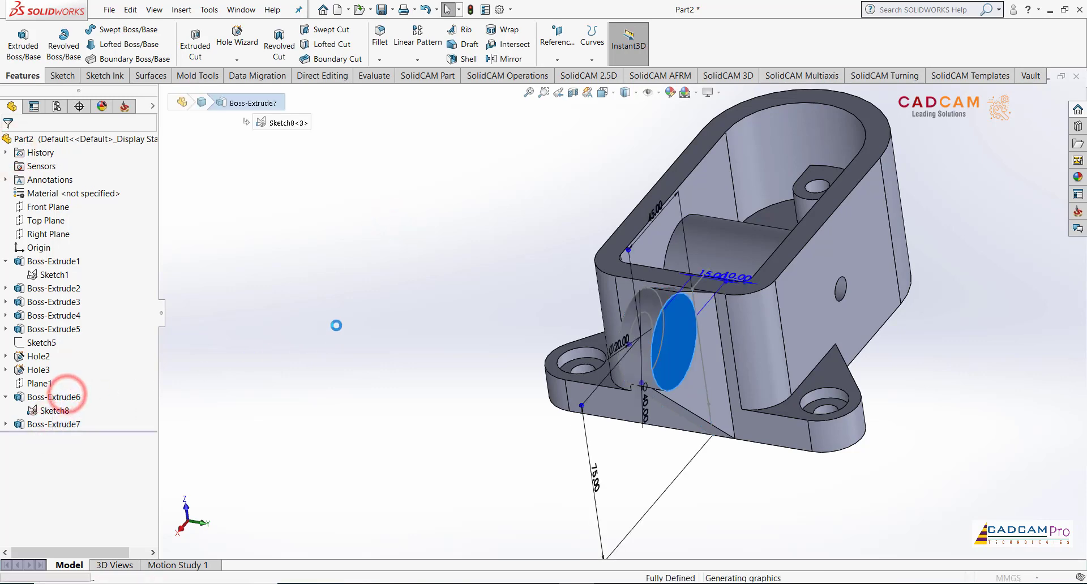
click(67, 388)
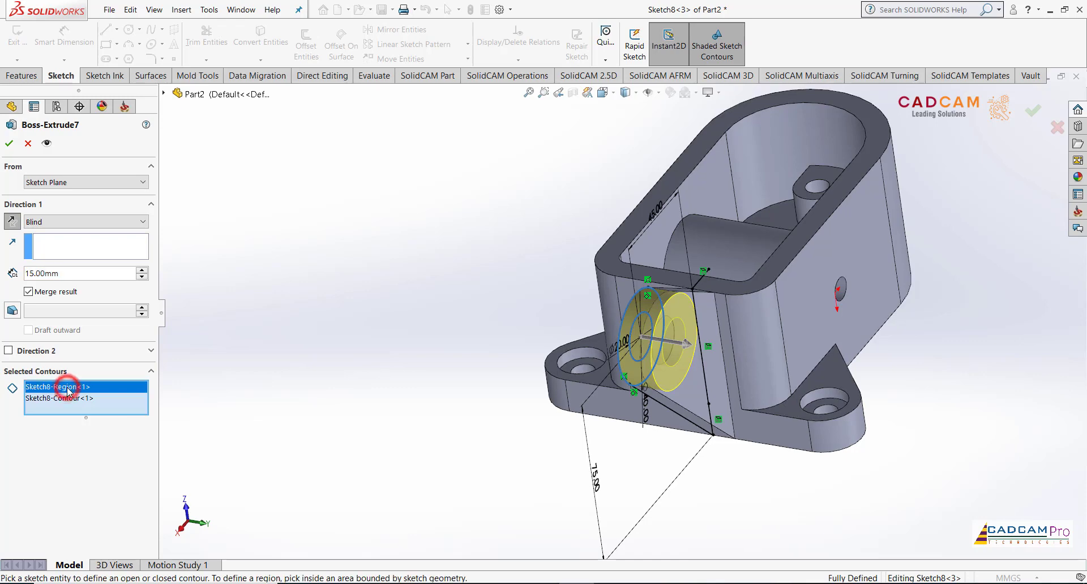
right_click(67, 388)
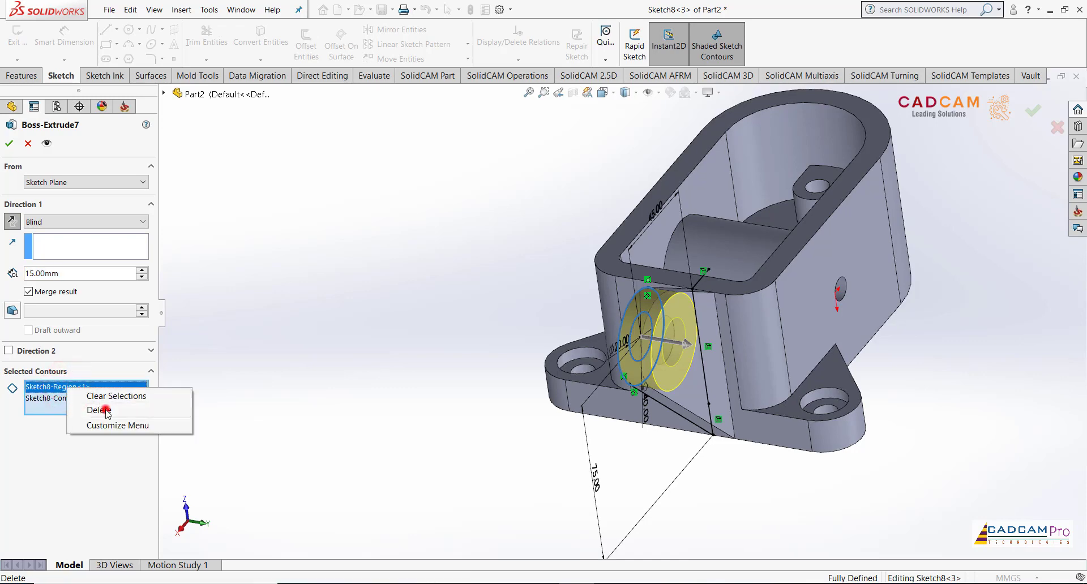
click(104, 408)
mouse_move(372, 338)
middle_down()
mouse_move(366, 325)
mouse_move(351, 334)
middle_up()
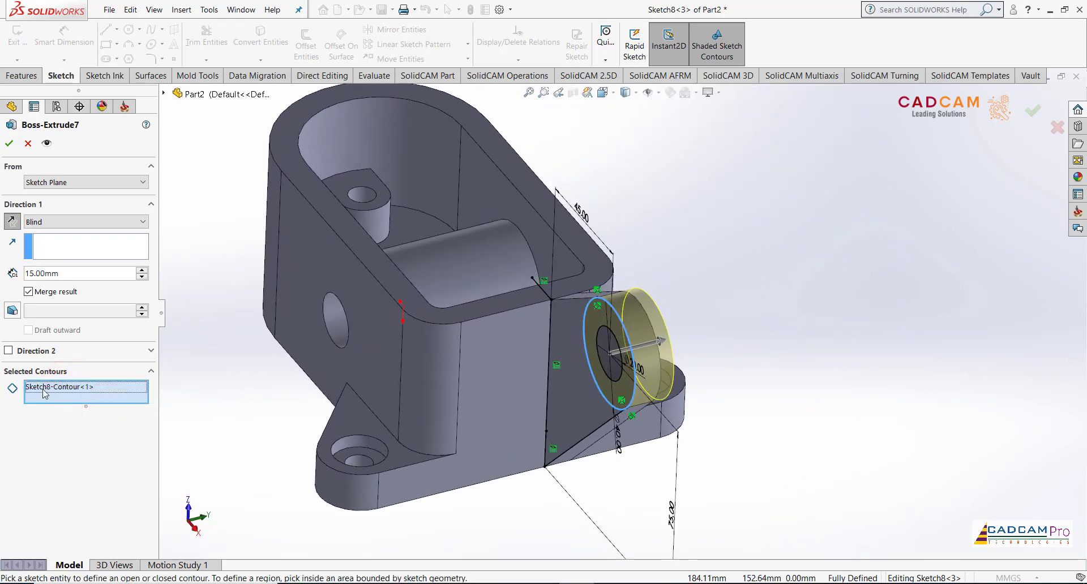
click(44, 387)
right_click(47, 388)
click(70, 395)
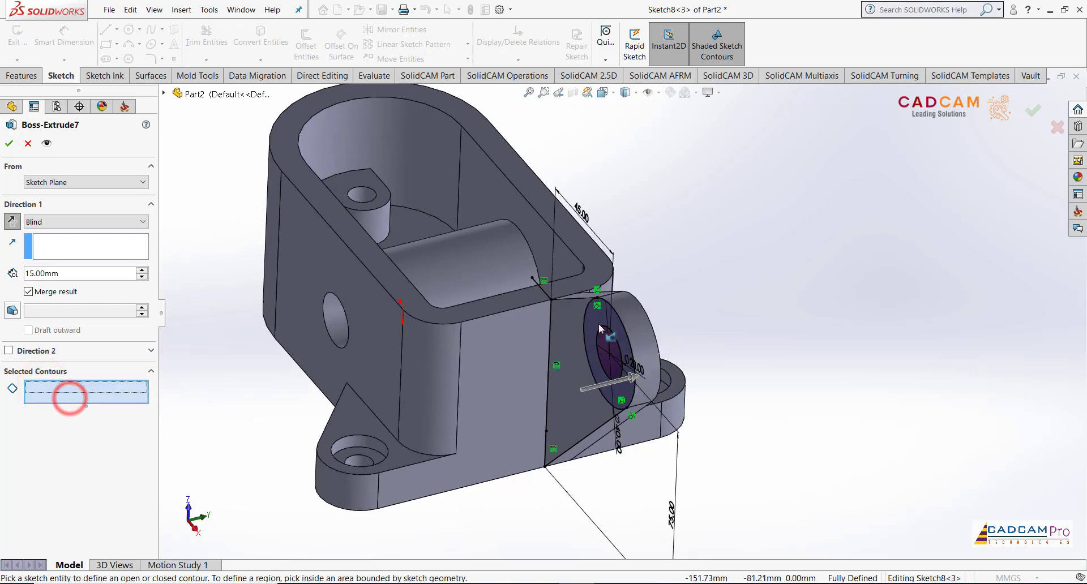
click(594, 319)
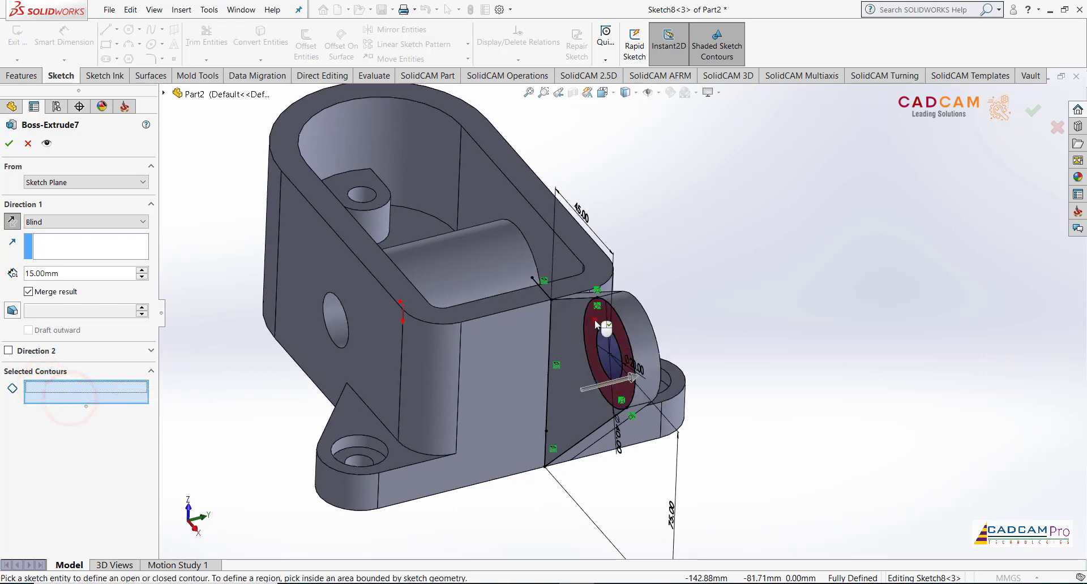
click(10, 144)
click(219, 210)
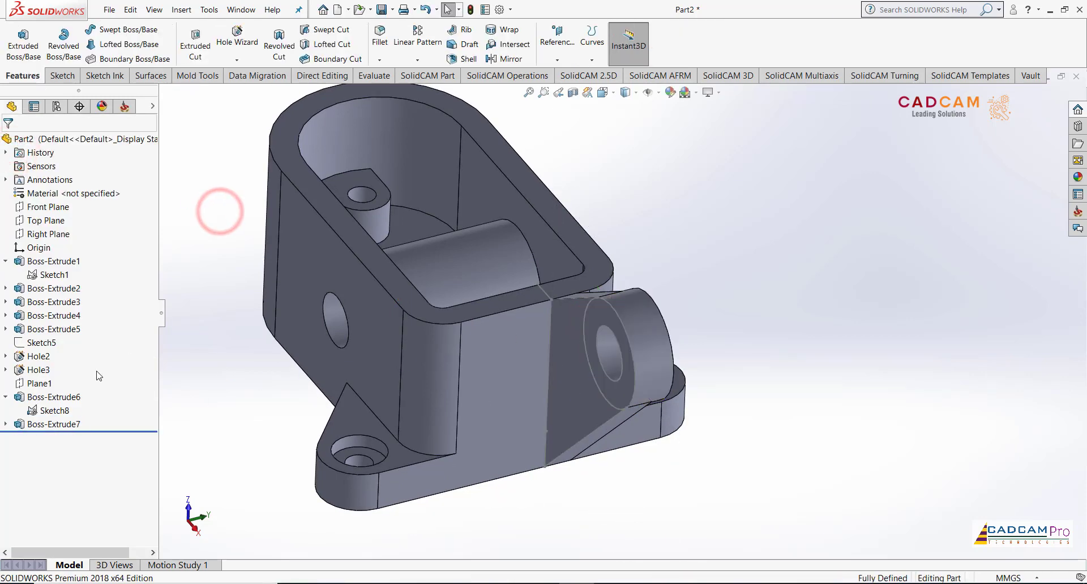
Hide the lug sketch
click(51, 409)
click(74, 393)
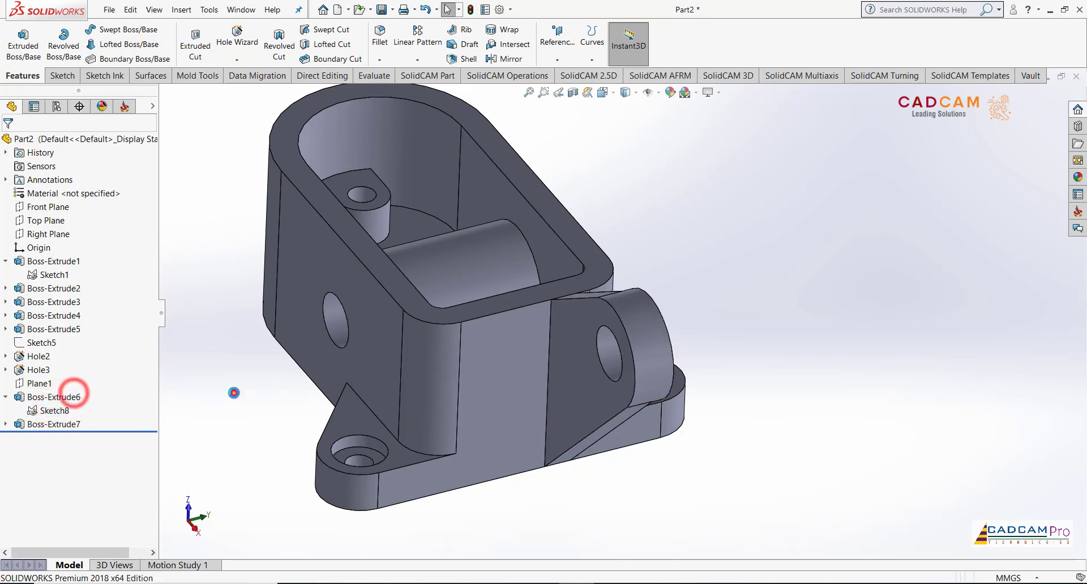
middle_drag(234, 393, 797, 225)
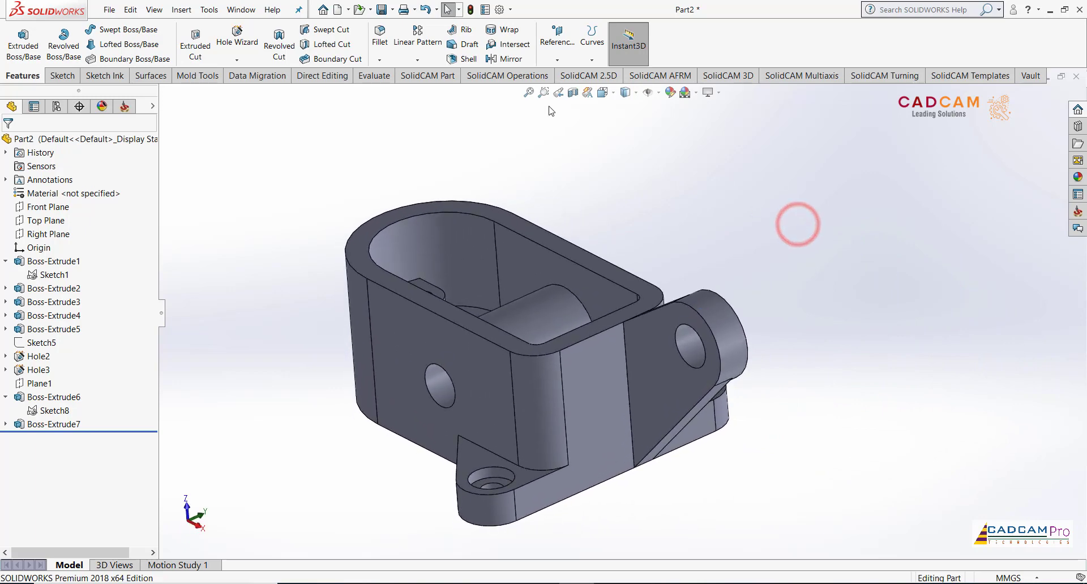
Mirror Boss-Extrude6 and Boss-Extrude7 about the Top Plane to create the second lug
click(512, 58)
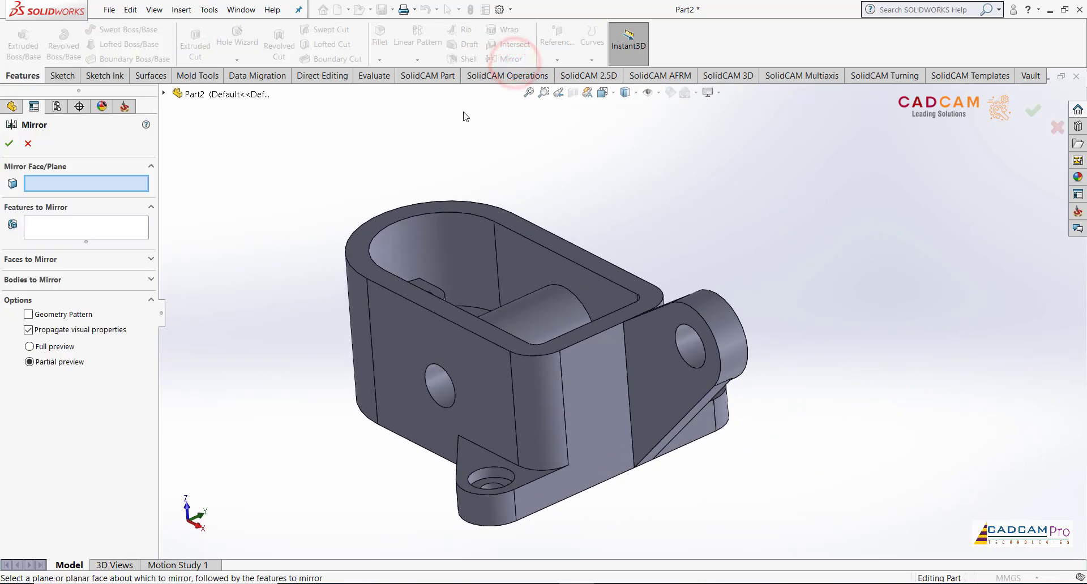
click(163, 93)
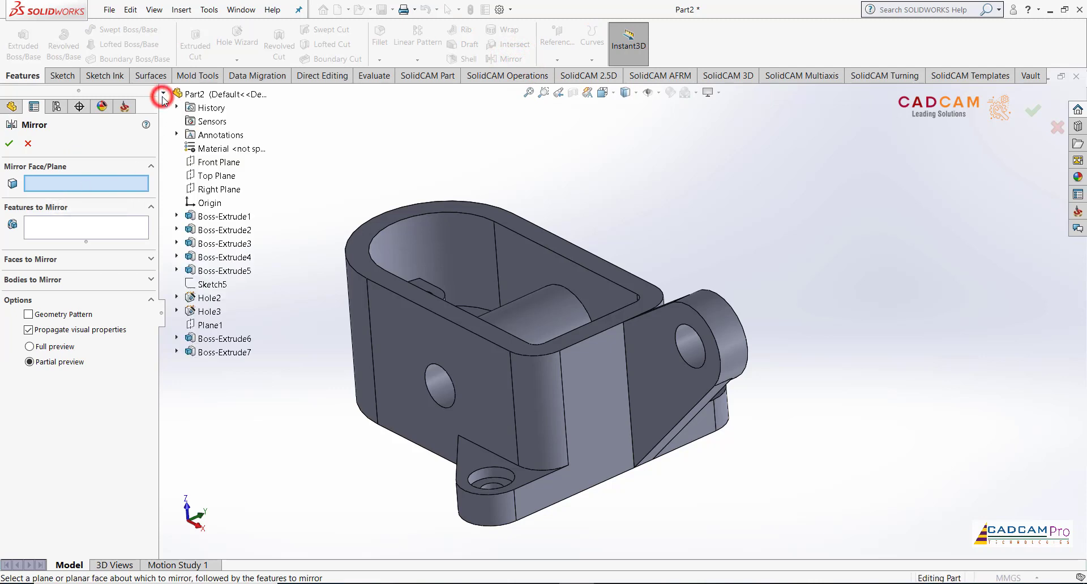
click(216, 176)
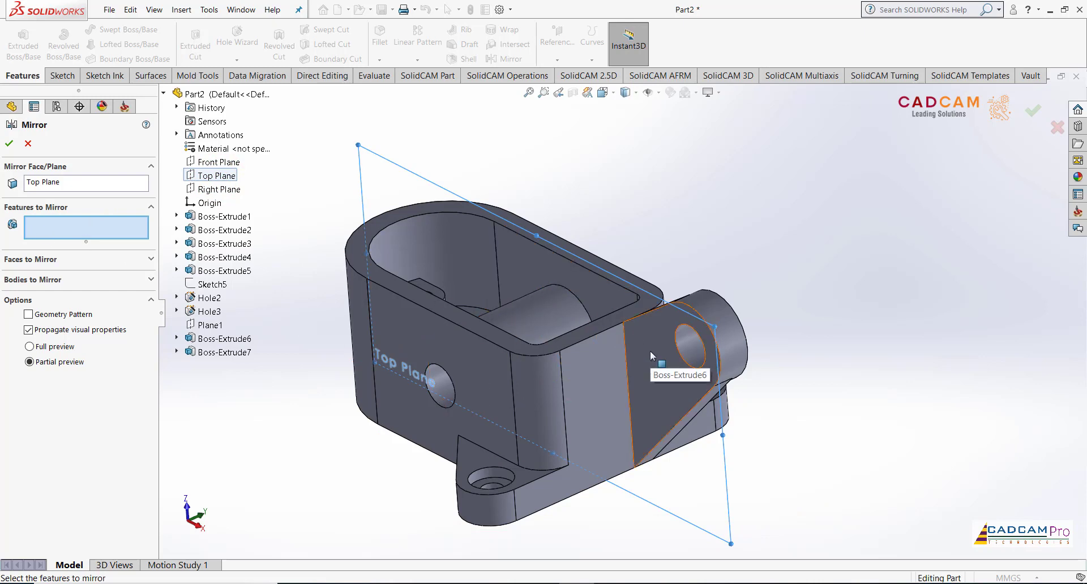
click(220, 338)
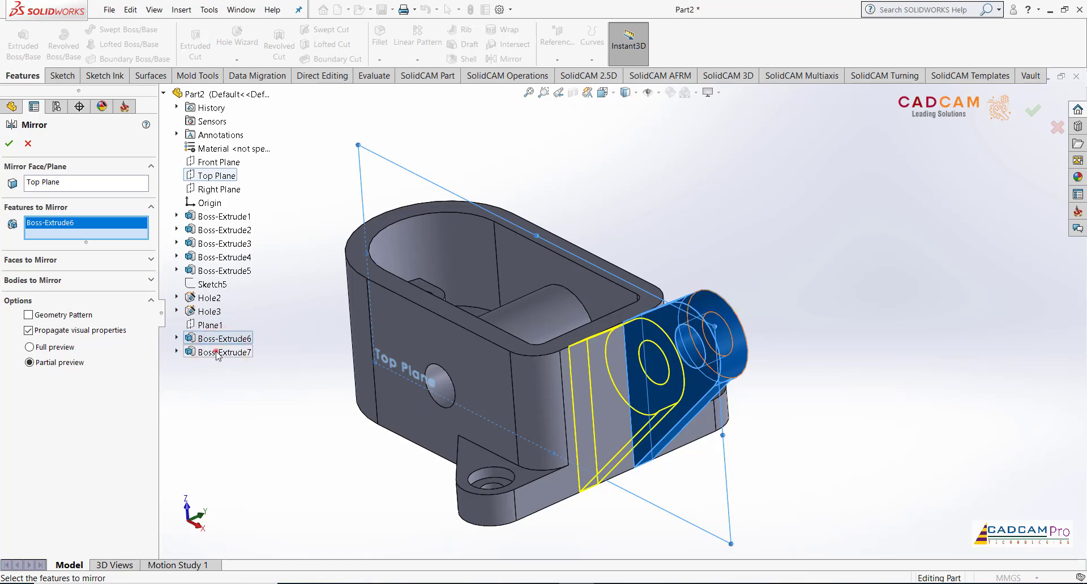
click(216, 352)
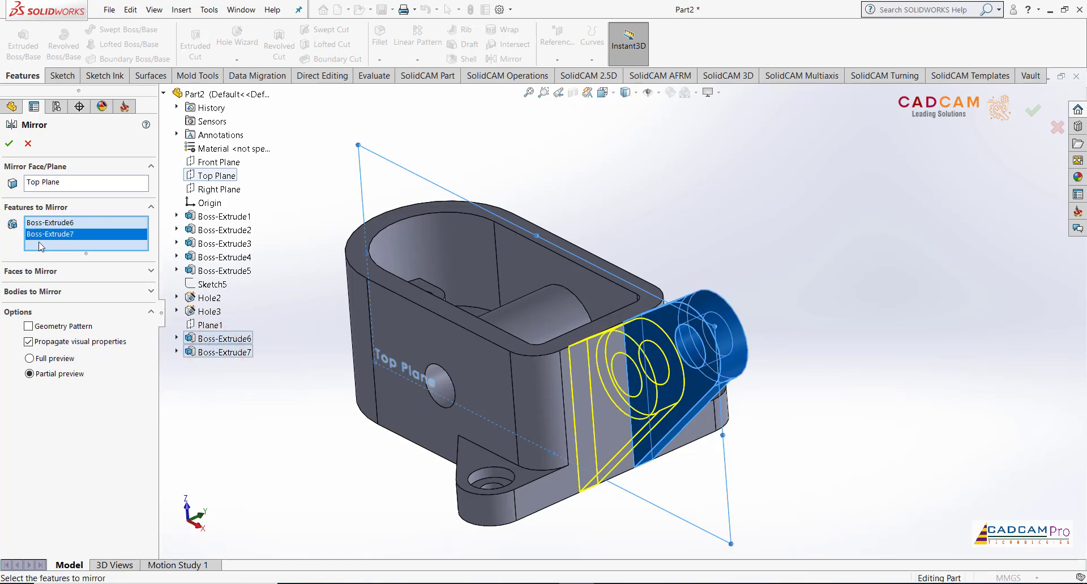
click(9, 143)
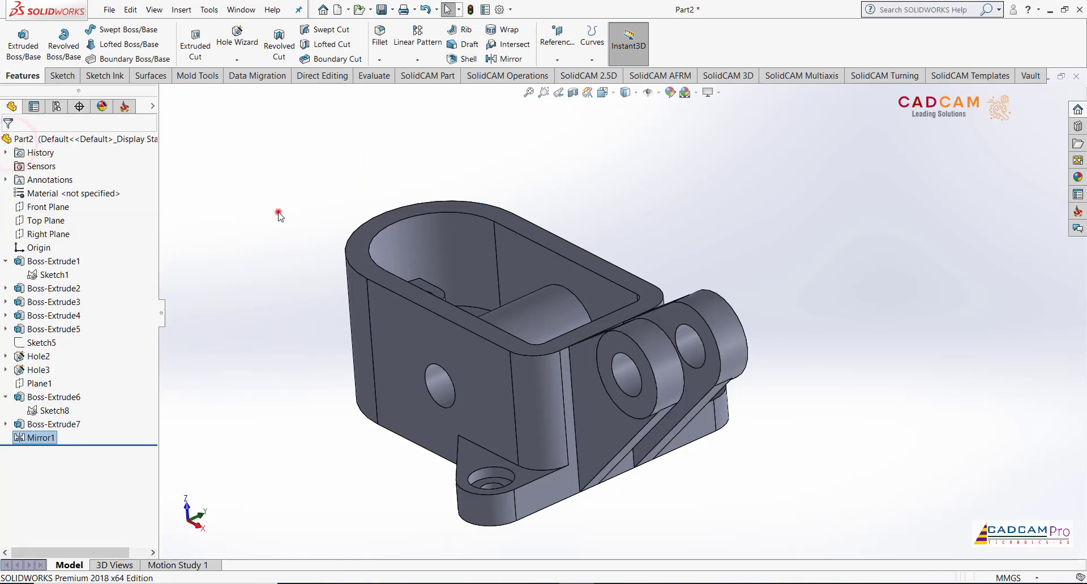
middle_drag(278, 212, 895, 400)
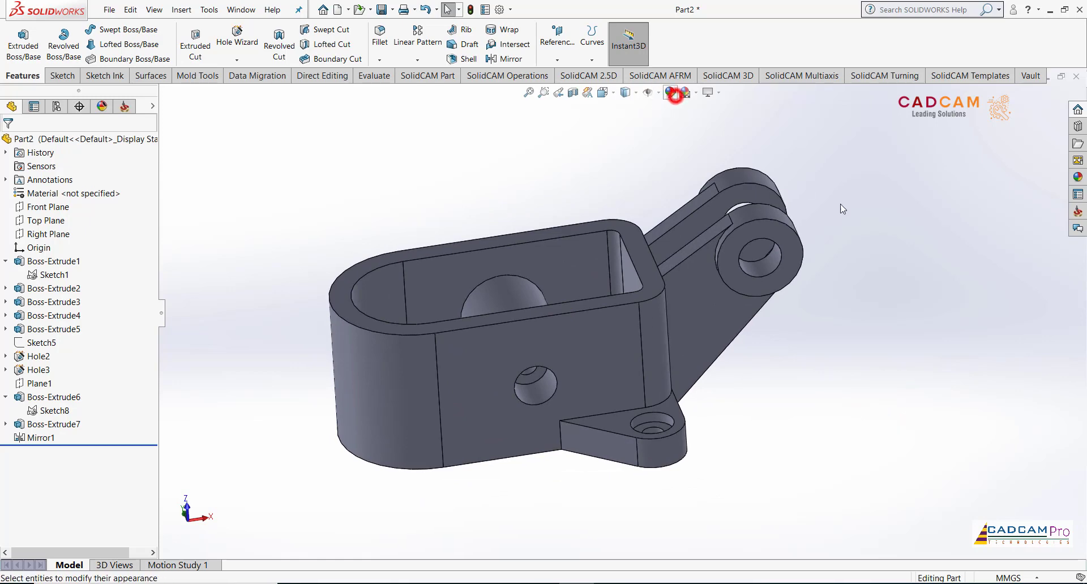
Open the appearance settings for the whole part and browse the appearance library to the painted car finishes
click(670, 93)
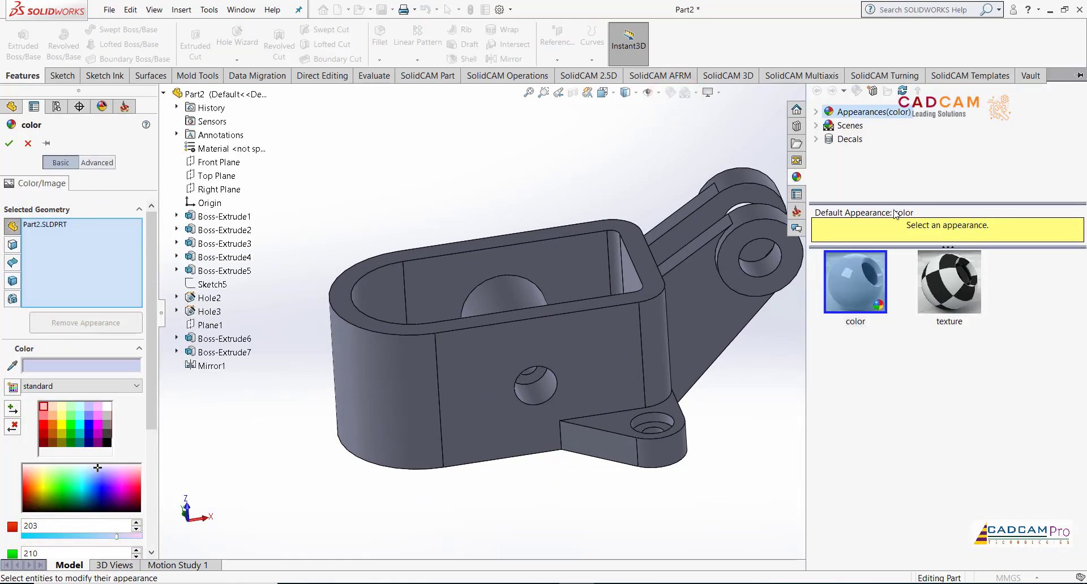
click(817, 126)
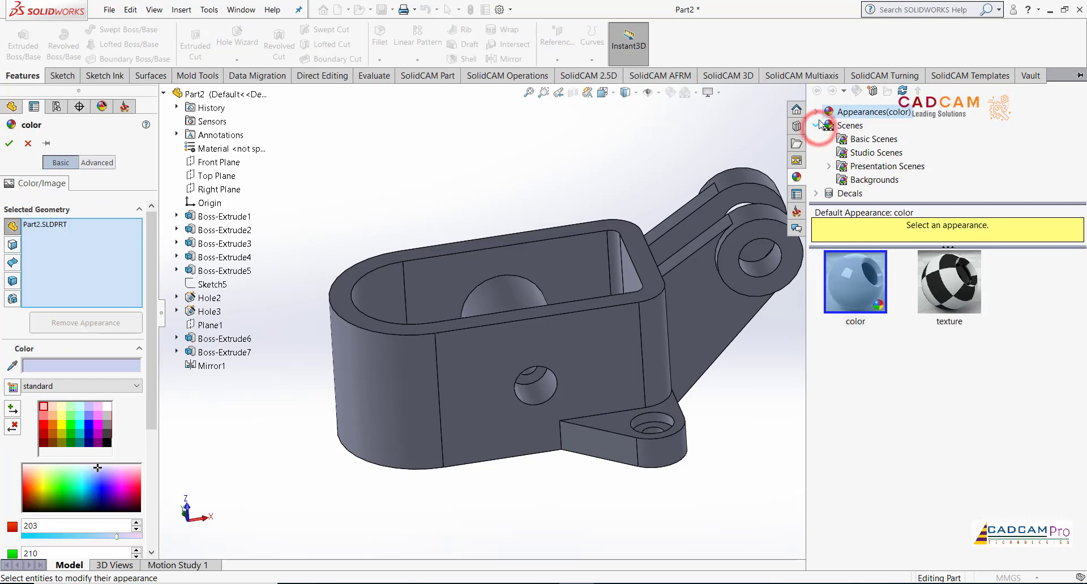
click(818, 112)
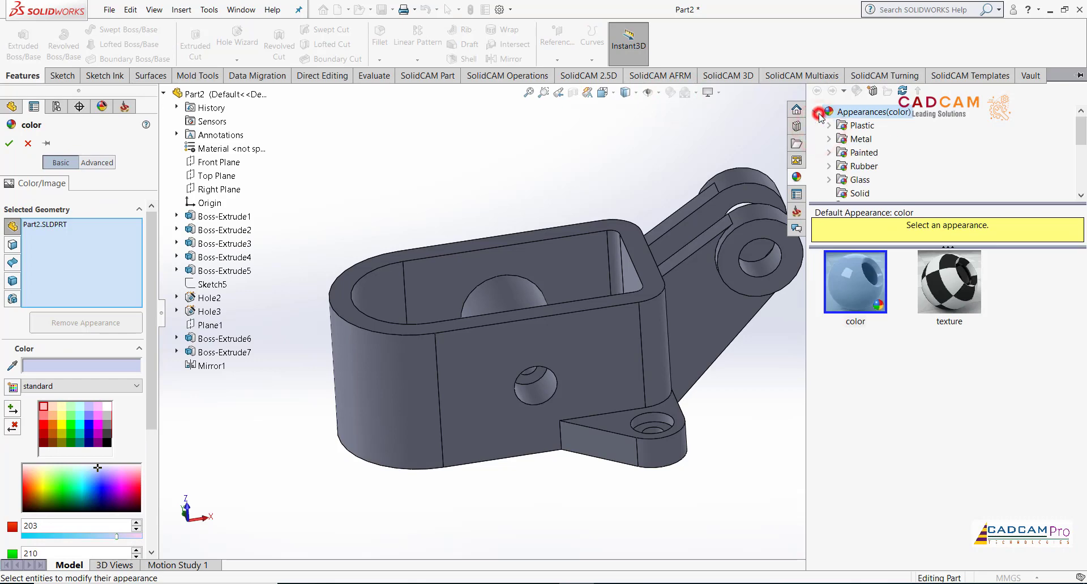
click(860, 152)
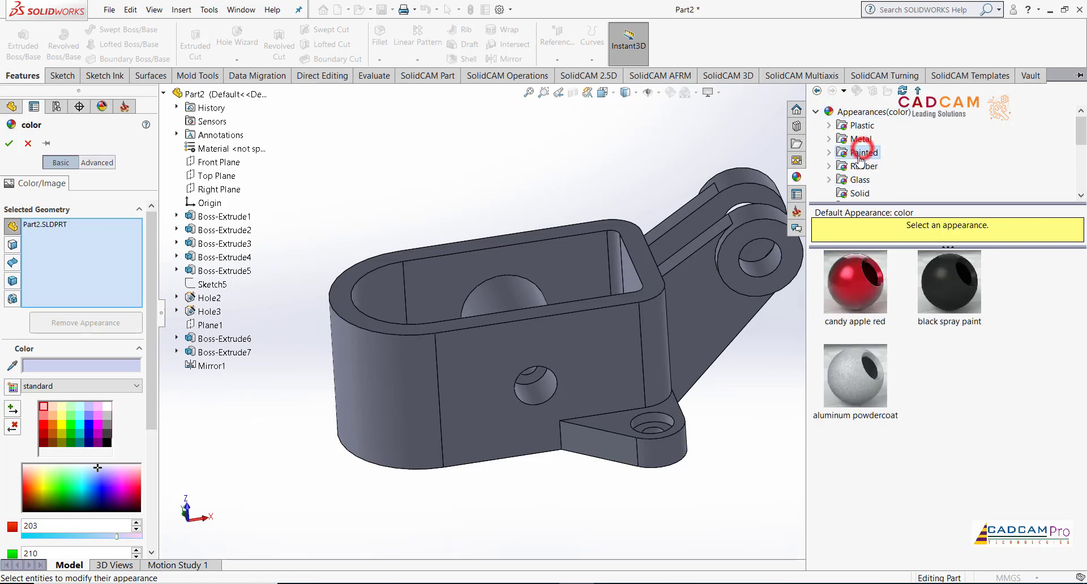
click(829, 153)
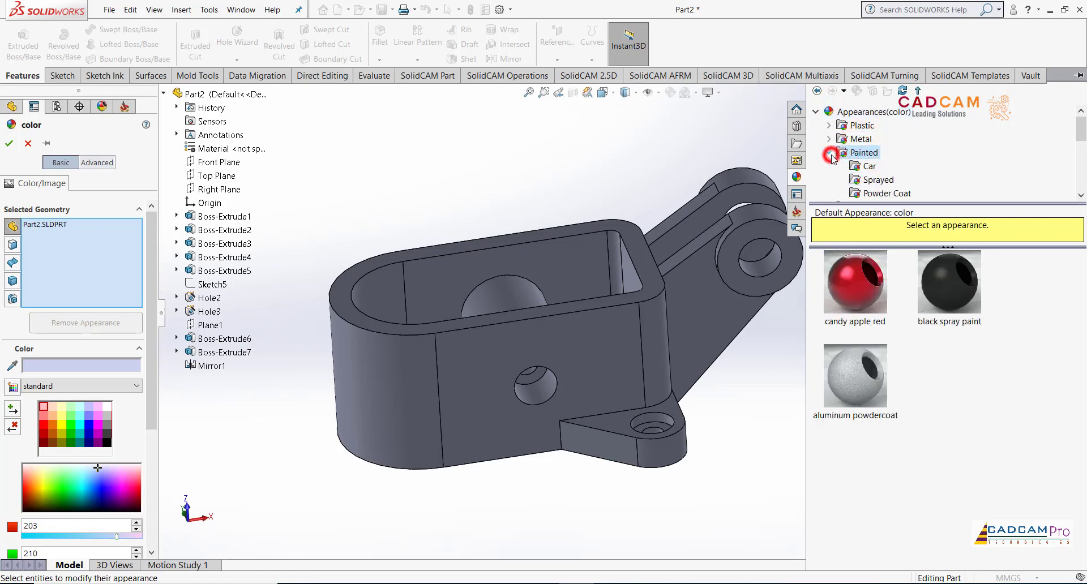
click(877, 180)
click(885, 193)
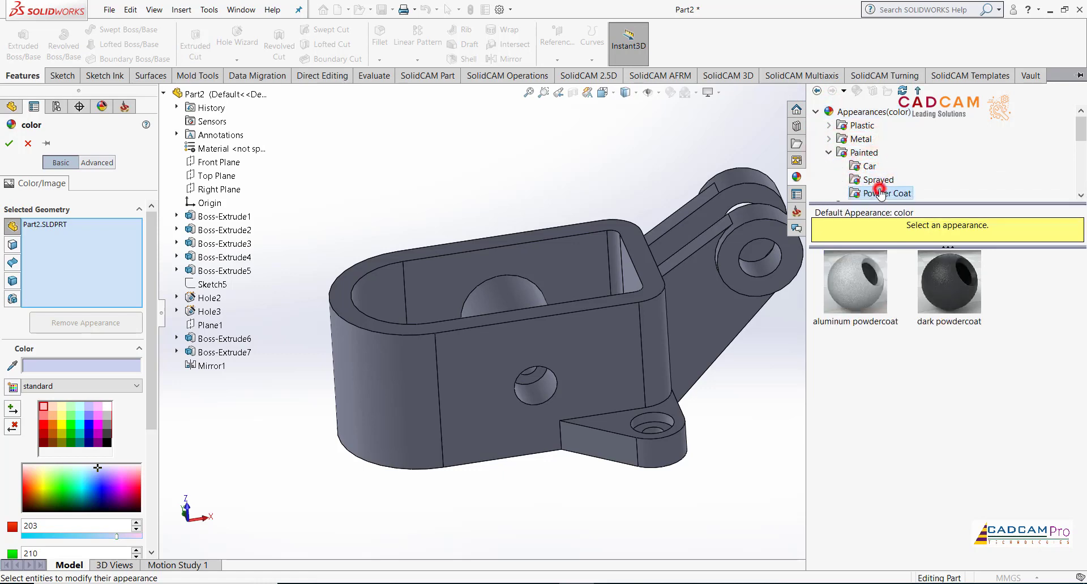
click(869, 166)
scroll(1048, 367, down, 2)
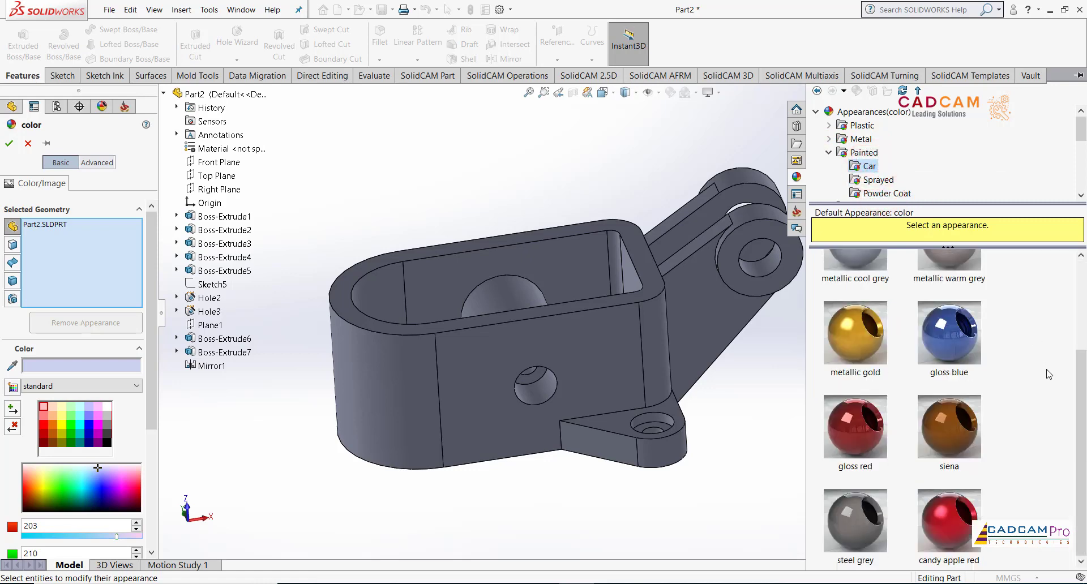
Try the gloss blue and metallic gold car paint appearances on the whole part
drag(962, 353, 620, 327)
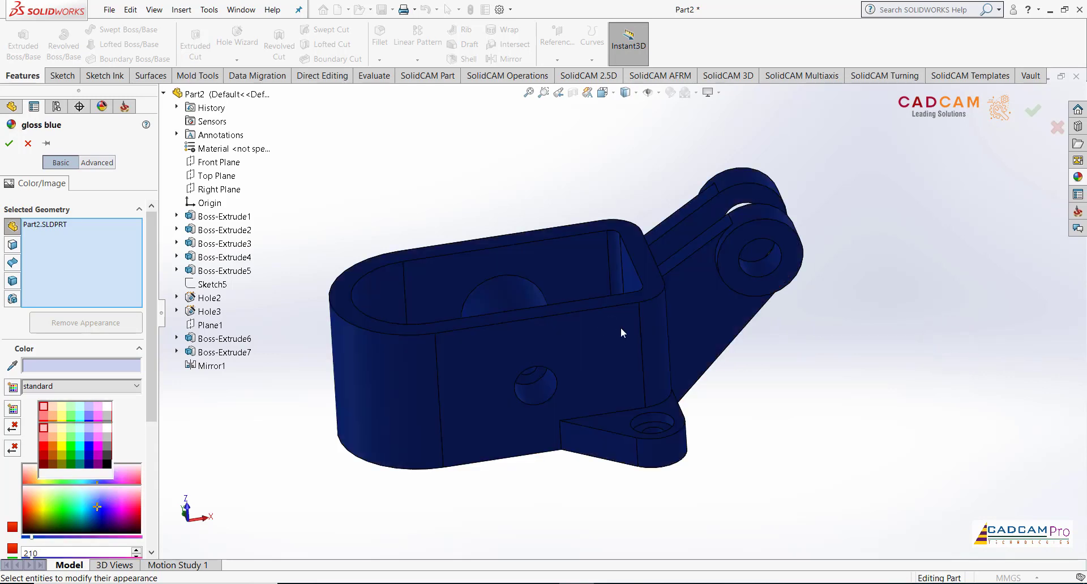
click(1078, 178)
drag(871, 339, 629, 345)
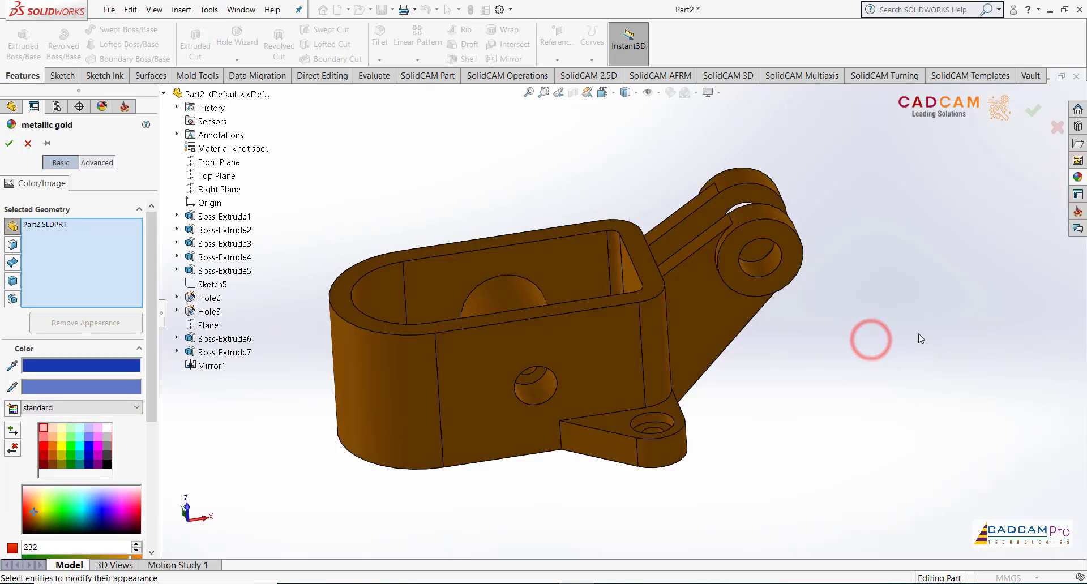
Try the metallic warm grey and steel grey car paint appearances on the whole part
click(1078, 178)
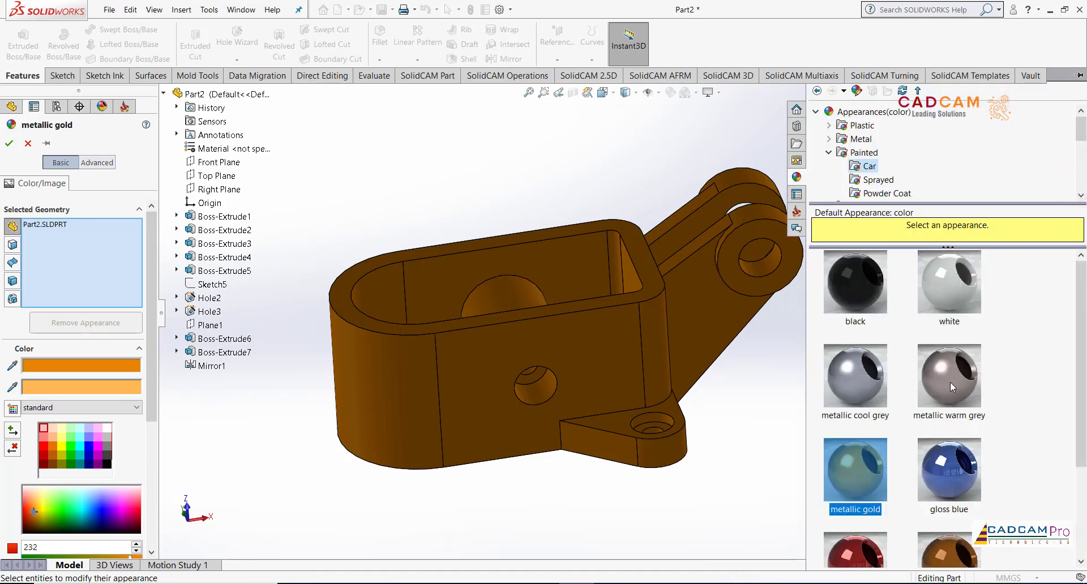
drag(950, 387, 575, 362)
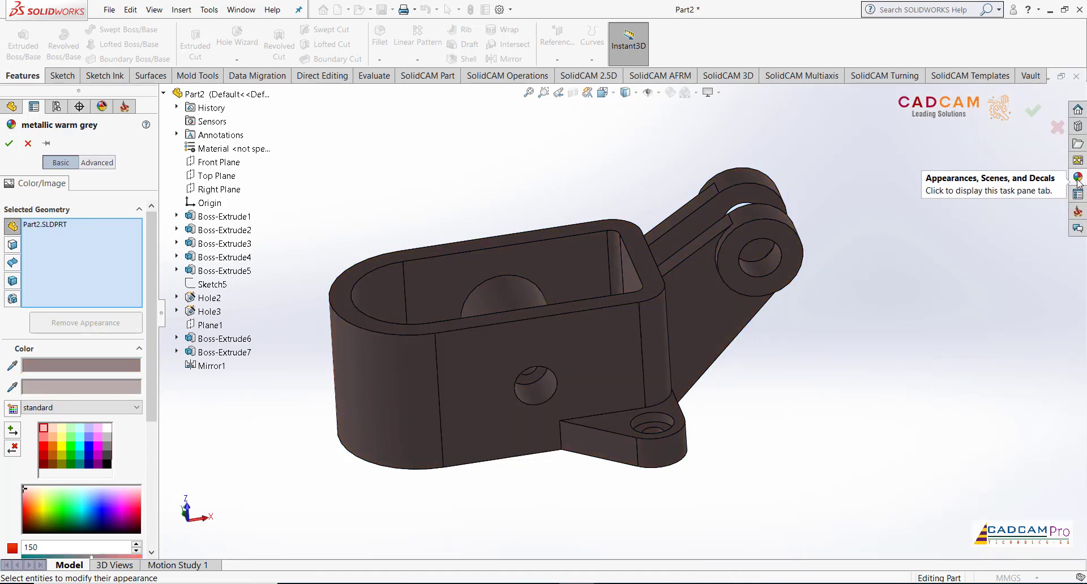
click(1078, 180)
scroll(940, 347, down, 3)
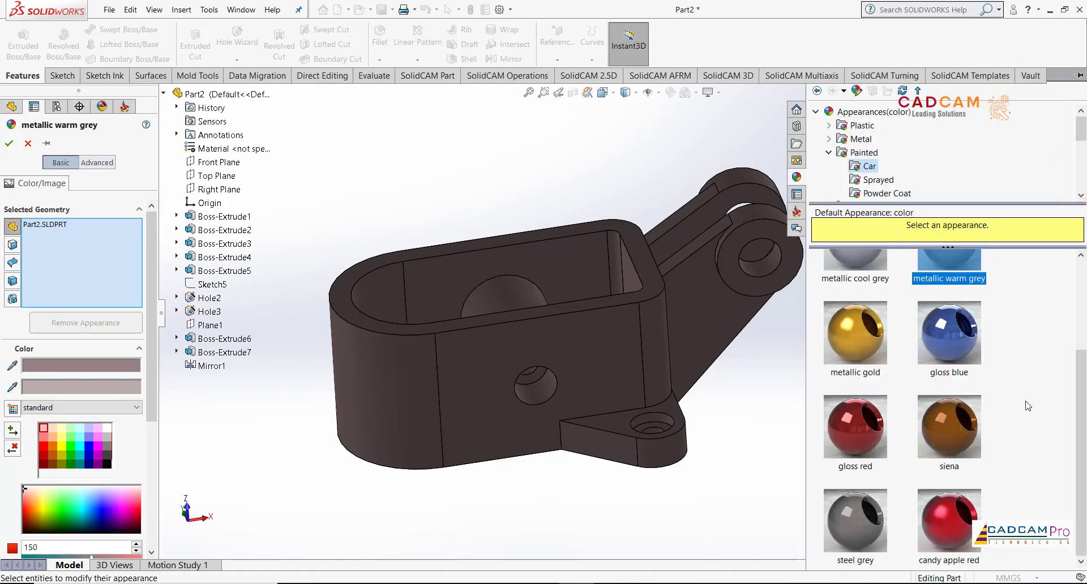
drag(872, 524, 681, 396)
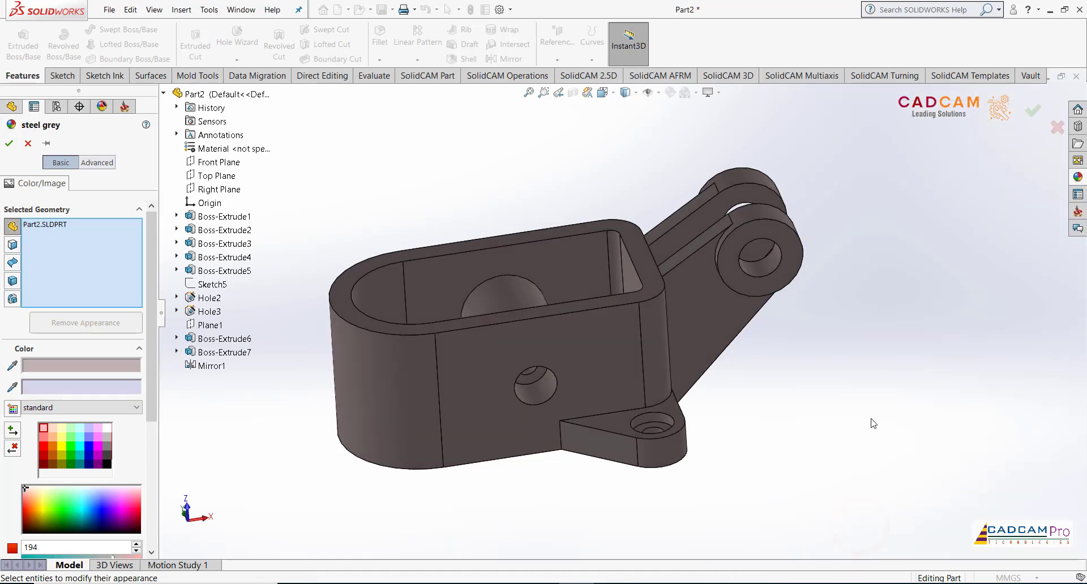
middle_drag(907, 343, 910, 342)
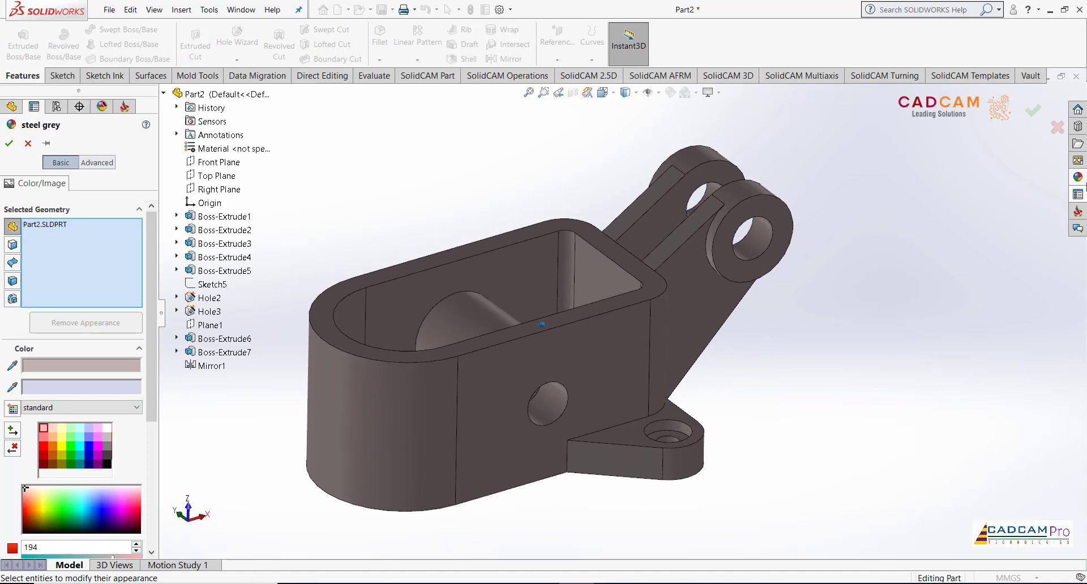
Apply the white car paint appearance to the whole part and accept it
click(1078, 179)
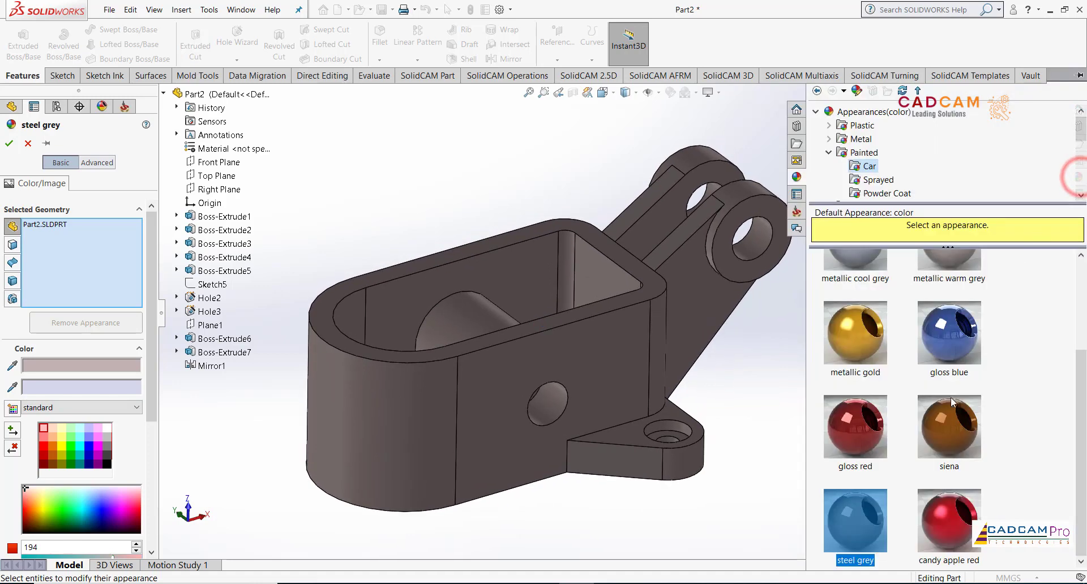
scroll(950, 403, up, 3)
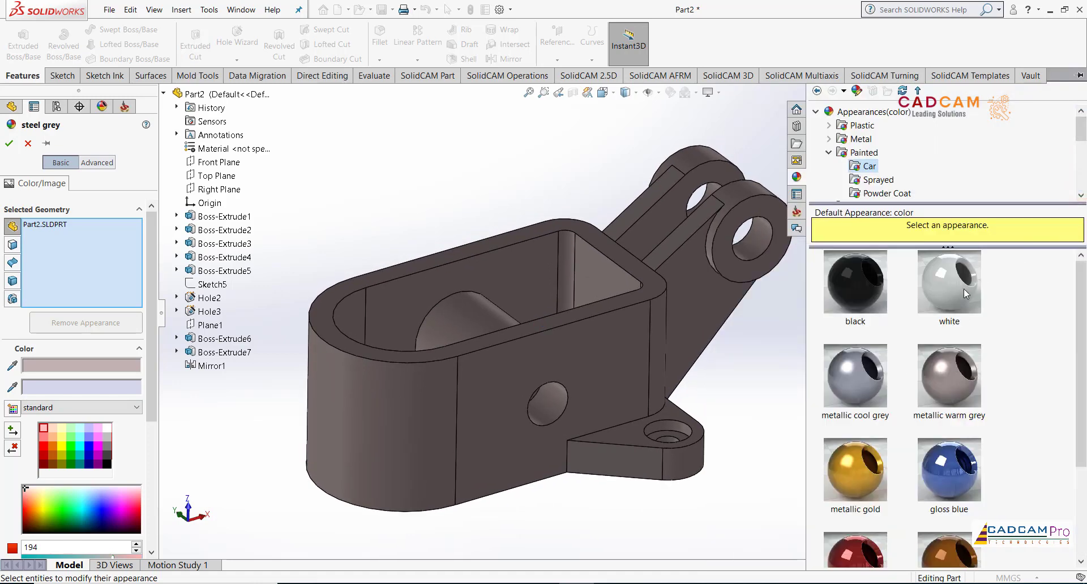
drag(963, 289, 609, 364)
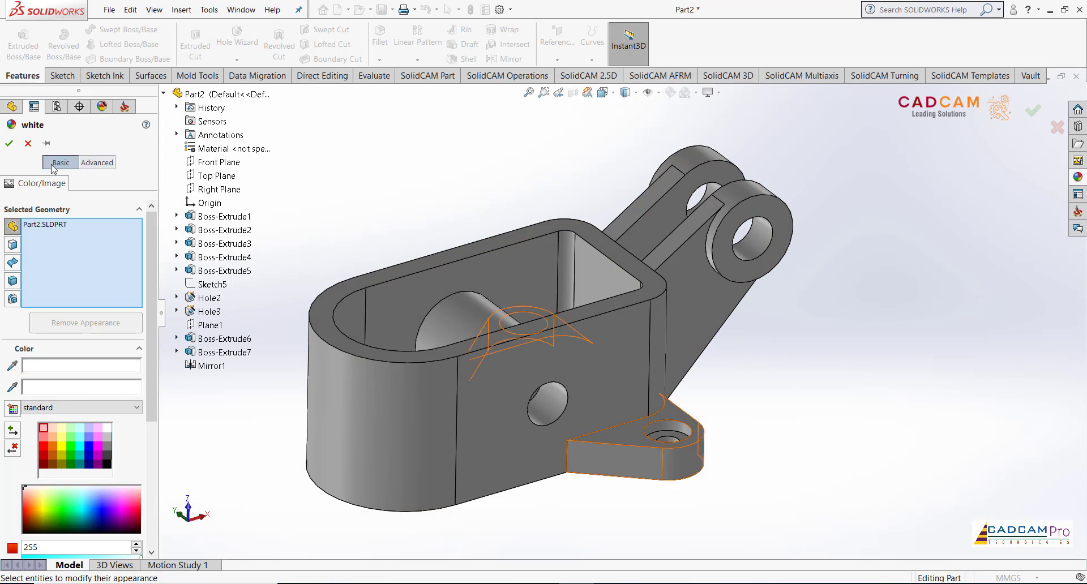
click(12, 149)
click(495, 146)
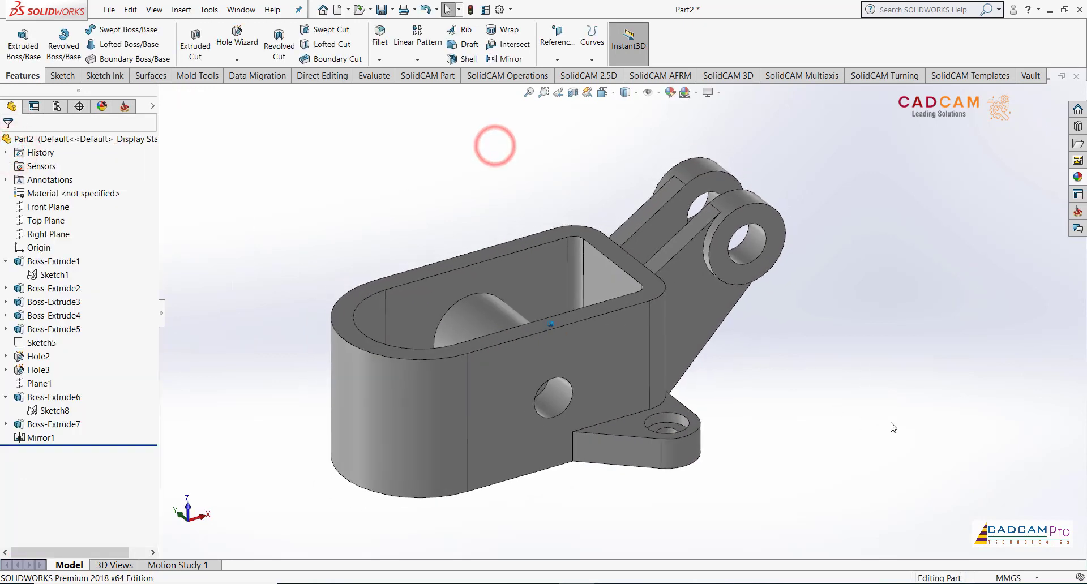
click(911, 437)
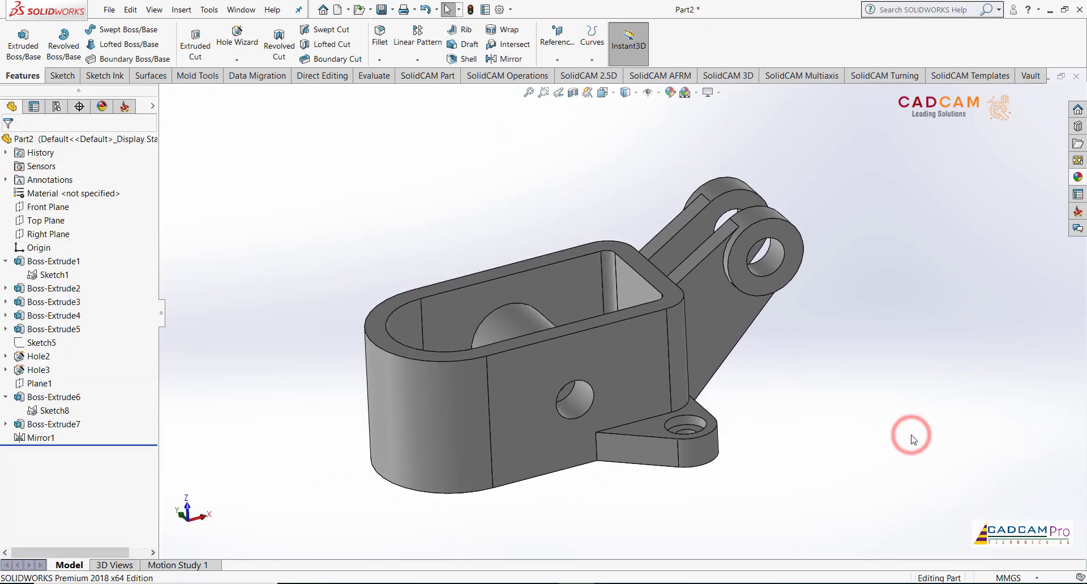